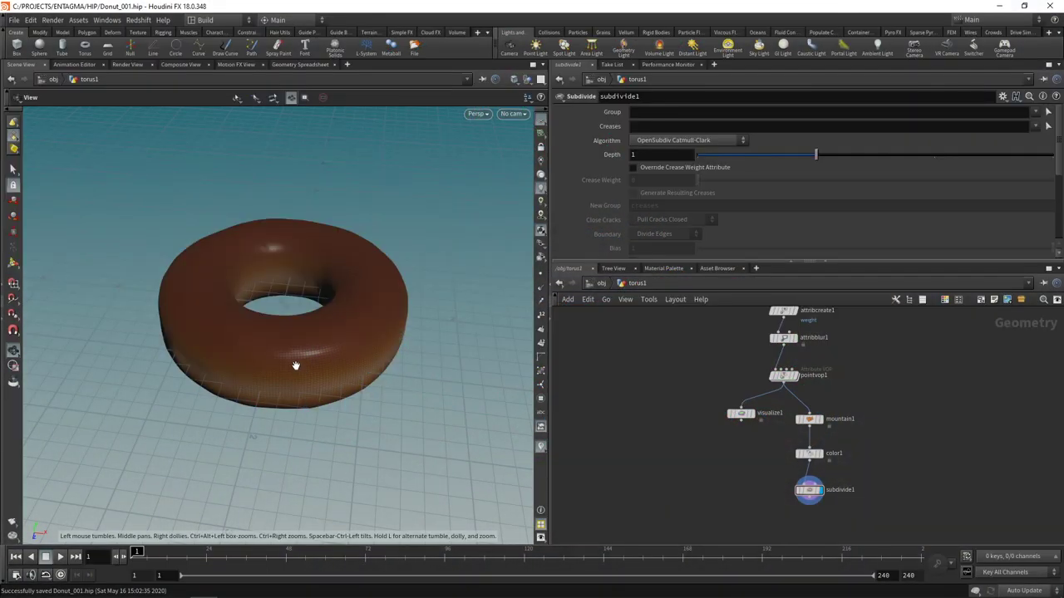
- Move the visualize1 node further away from the mountain branch and display its result on the donut
left_click_drag(294, 363, 236, 311)
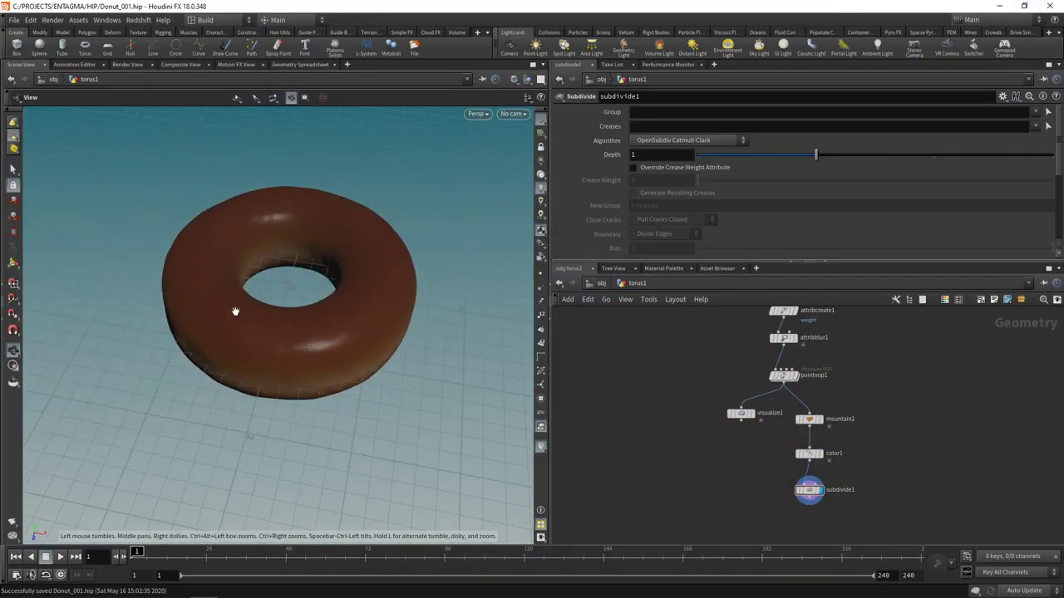
left_click_drag(741, 413, 665, 415)
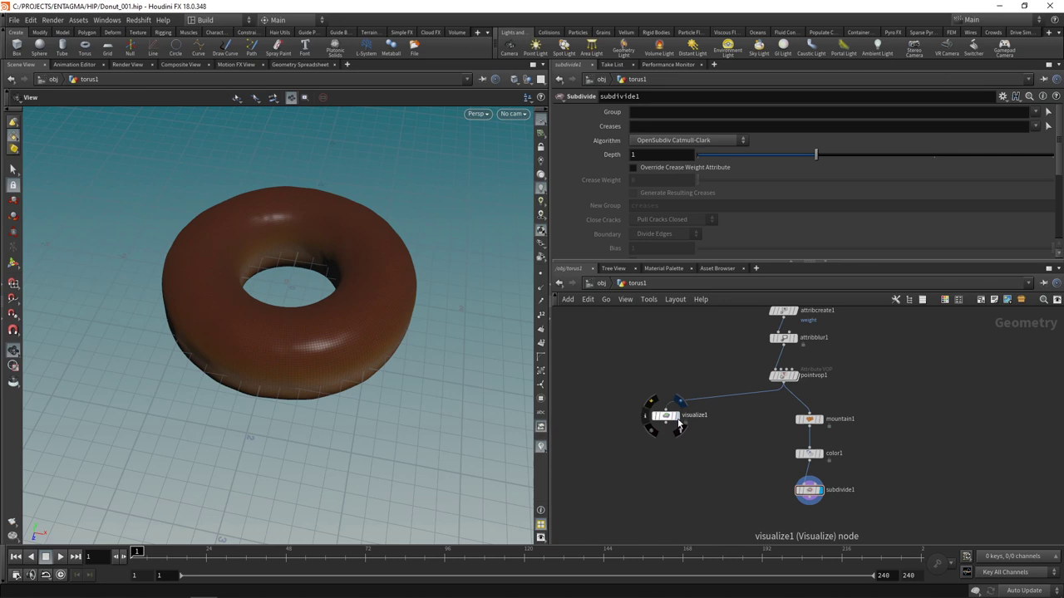
left_click(676, 415)
middle_click_drag(694, 451, 747, 443)
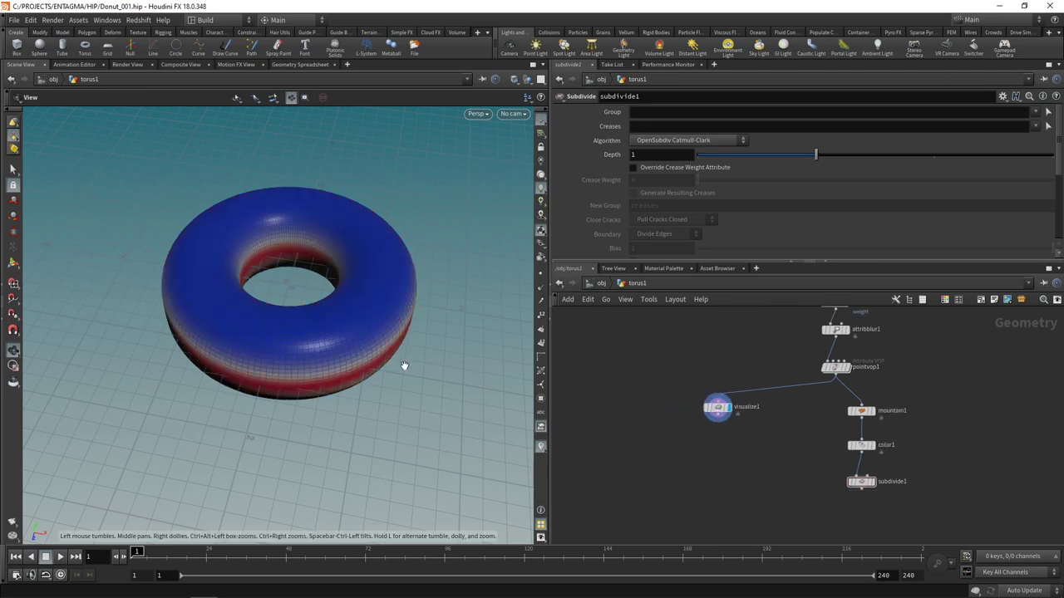
left_click_drag(402, 364, 433, 363)
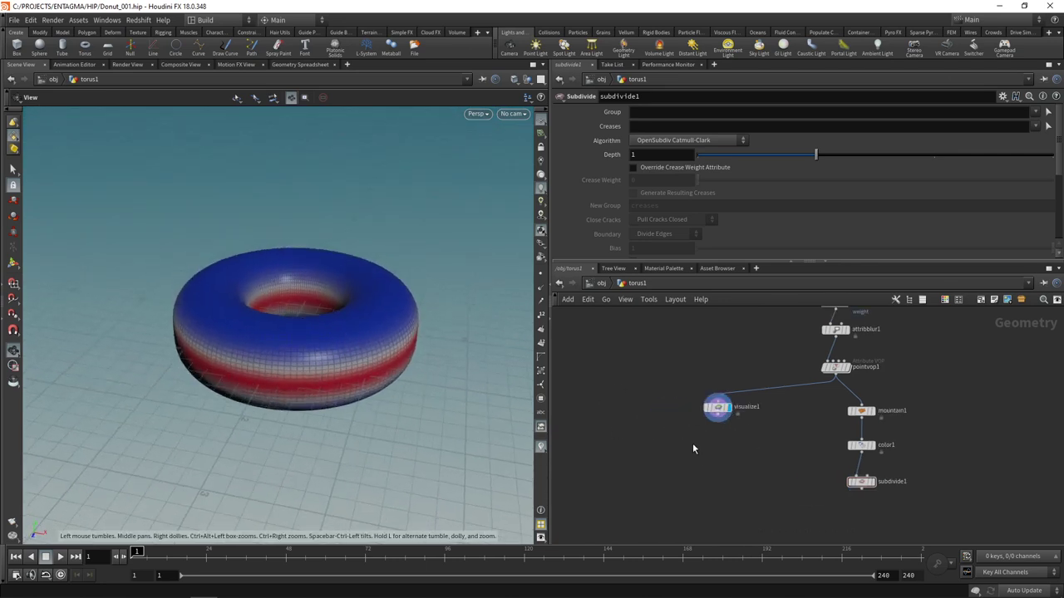
- Insert an Attribute Delete node between pointvop1 and visualize1 that removes the point attribute weight, with visualize1 moved aside
key("Tab")
type("pointw")
key("Return")
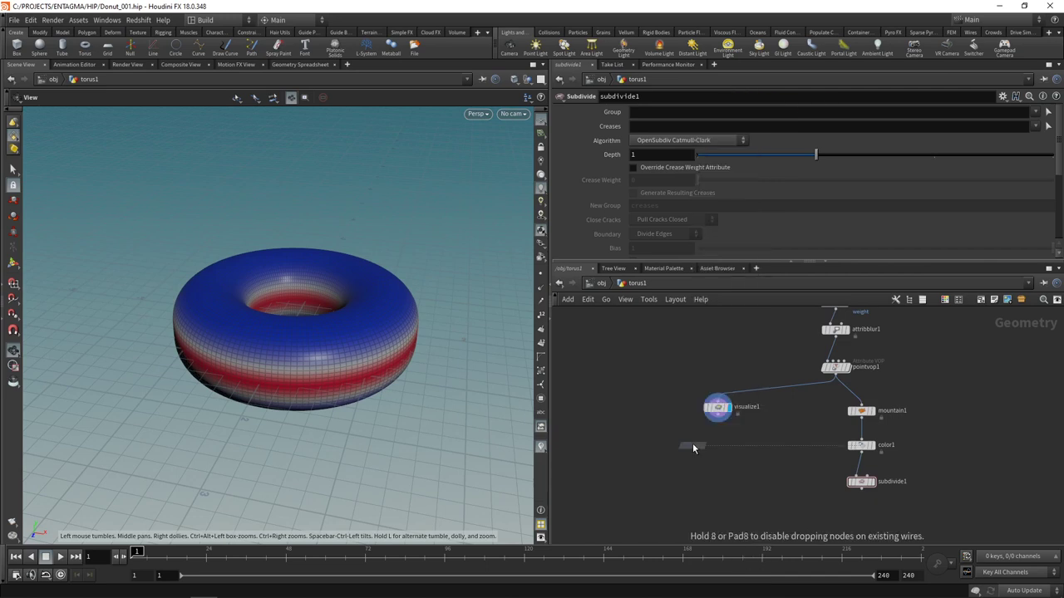
left_click(693, 448)
left_click(646, 114)
left_click_drag(693, 446, 614, 434)
type("weight")
left_click(647, 363)
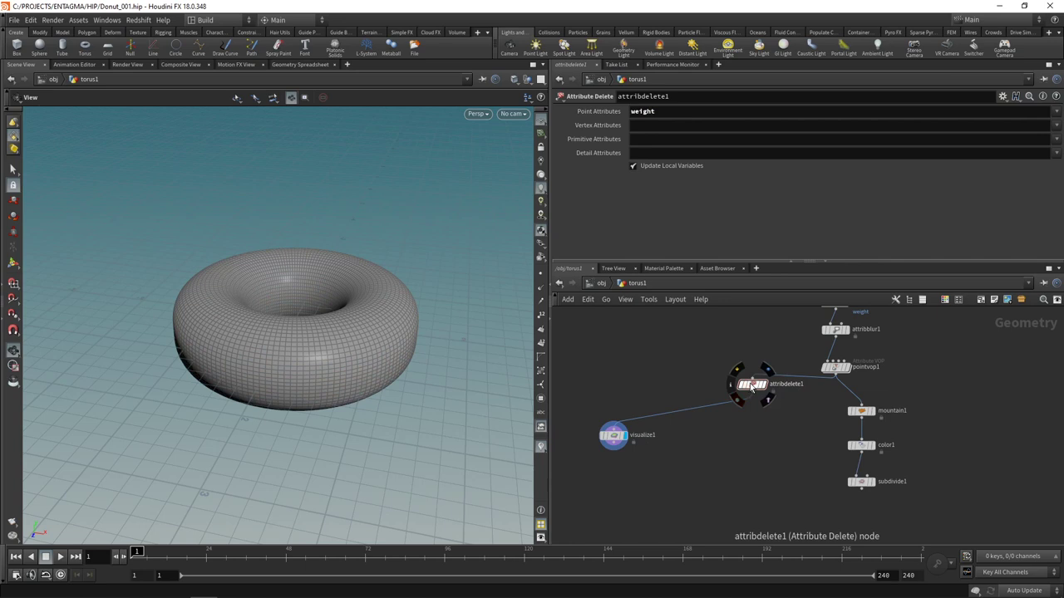
left_click_drag(750, 384, 716, 411)
left_click_drag(361, 339, 381, 323)
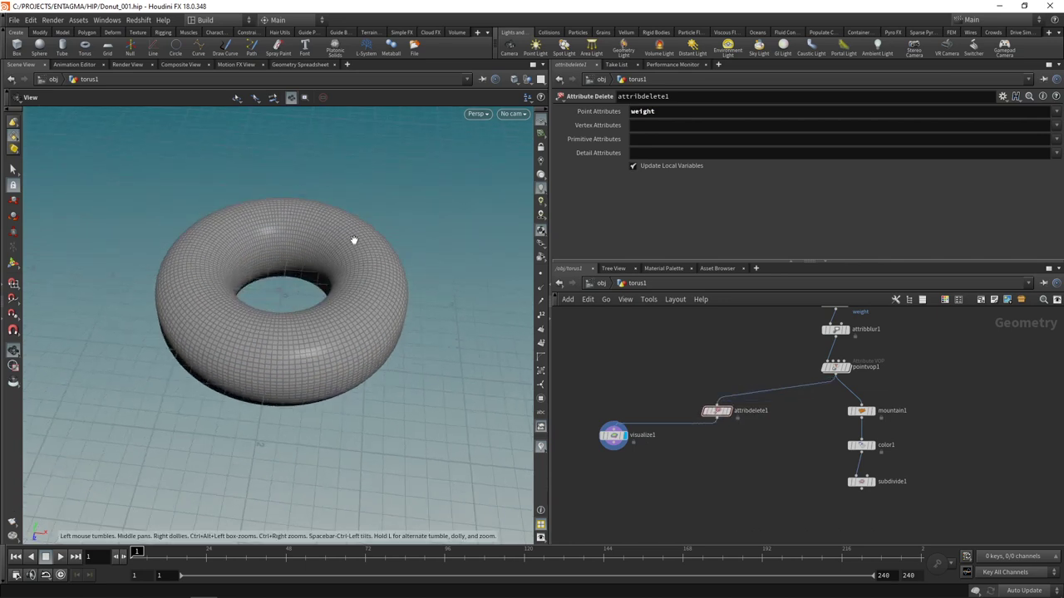
- Add a displayed Group node after attribdelete1, with the base group disabled and keeping by normals enabled
key("Tab")
type("group")
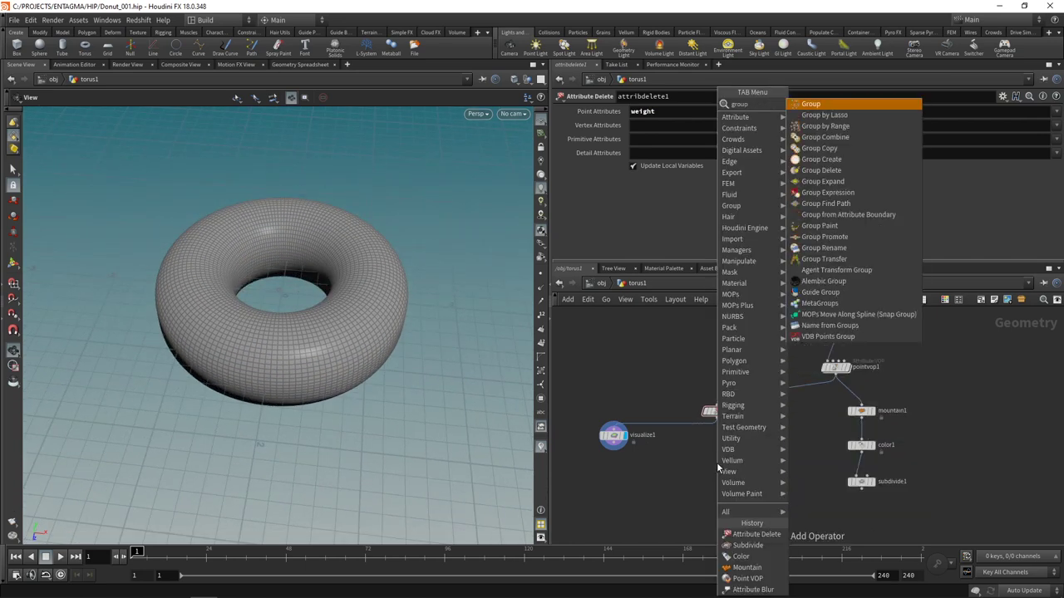
key("Return")
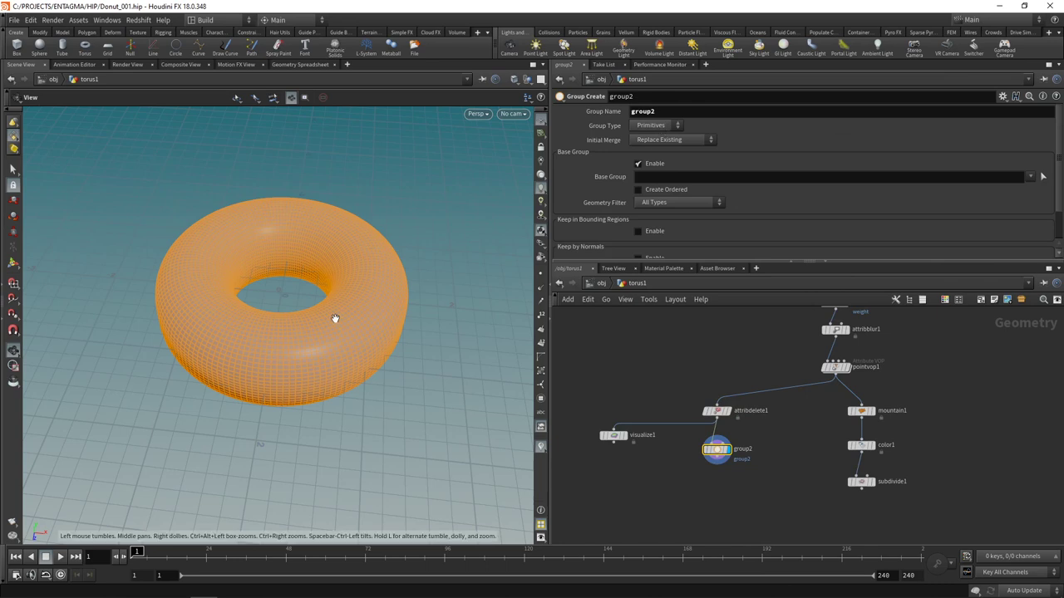
left_click(638, 163)
left_click(638, 219)
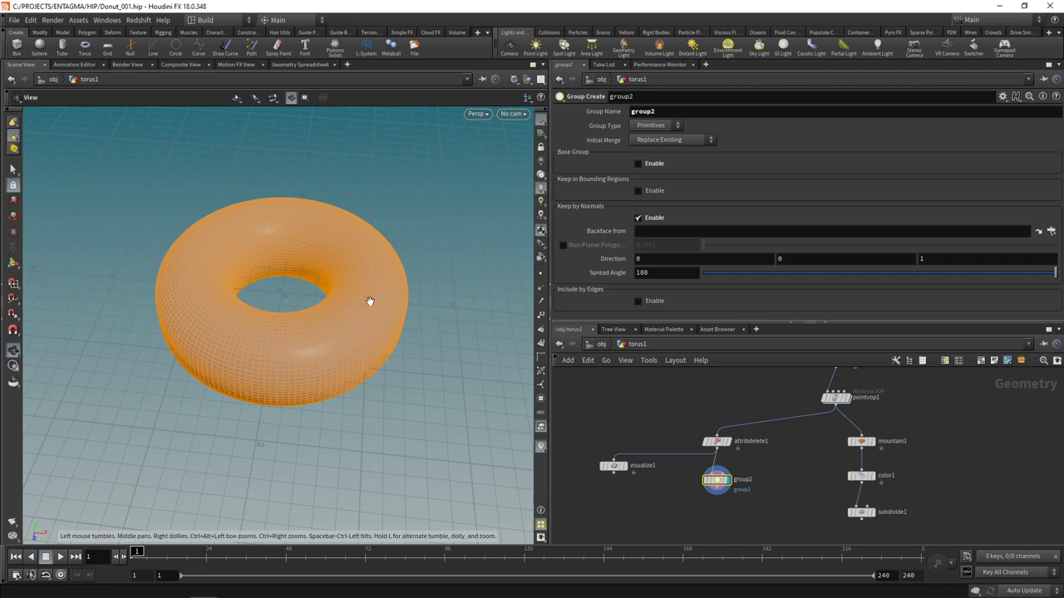
left_click_drag(371, 311, 358, 268)
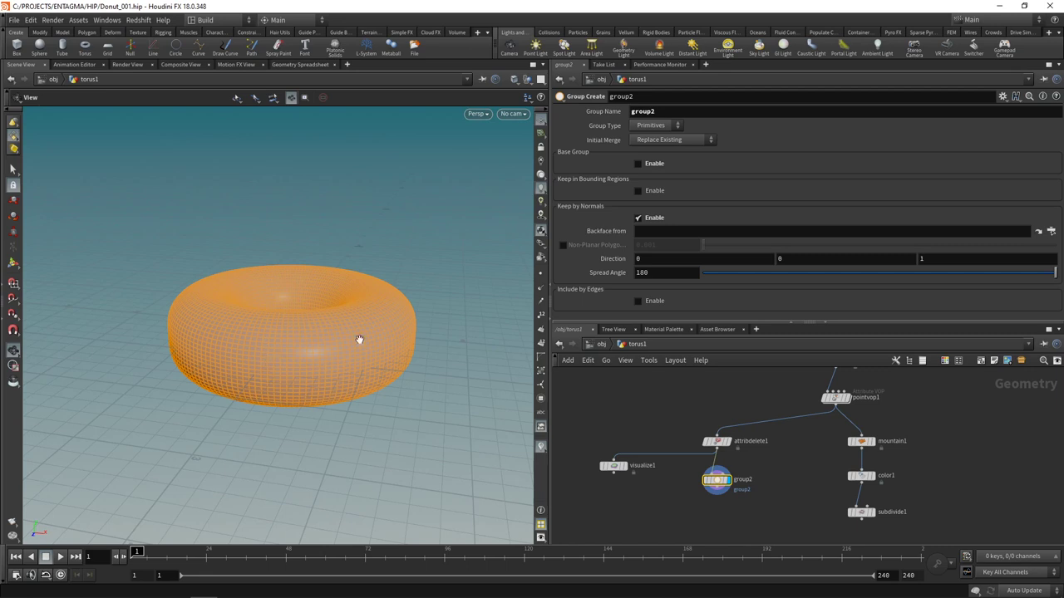
- Set the group's normal direction to 0, 1, 0 so that it points upward
left_click(801, 258)
type("1")
key("Tab")
type("0")
key("Return")
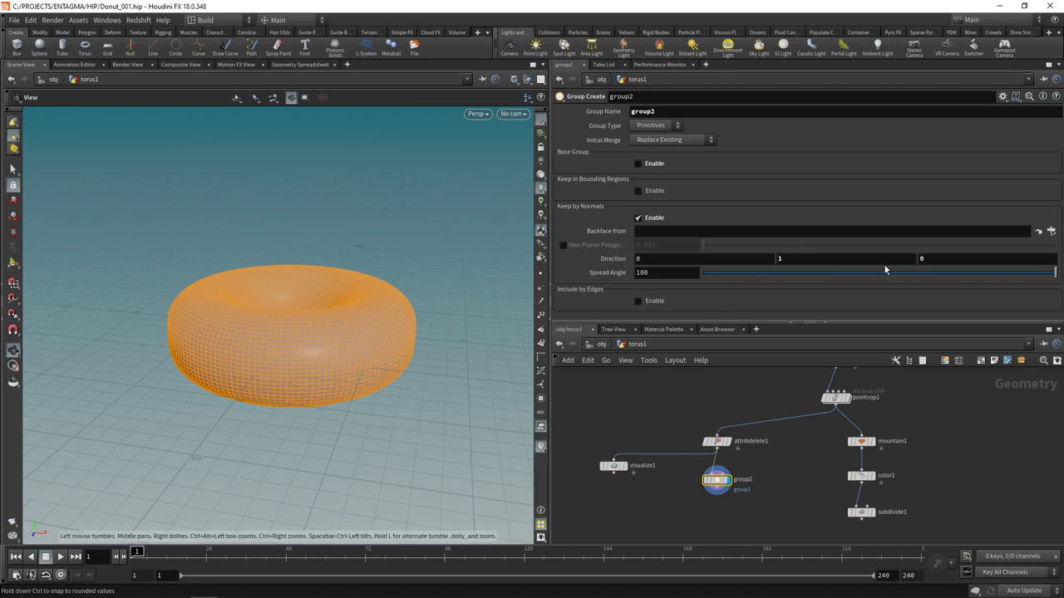
- Set the group's normal spread angle to 45 to limit the selection to the donut's upper surface
left_click_drag(1055, 274, 790, 274)
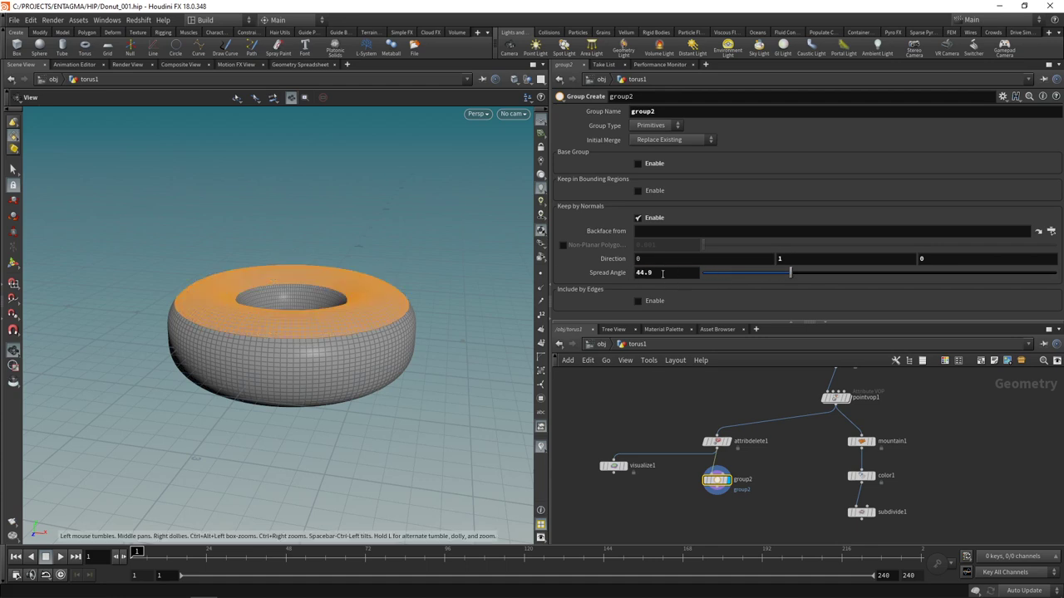
double_click(664, 272)
type("45")
key("Return")
left_click_drag(354, 349, 296, 381)
mouse_move(354, 268)
left_mouse_down()
mouse_move(349, 294)
mouse_move(344, 273)
left_mouse_up()
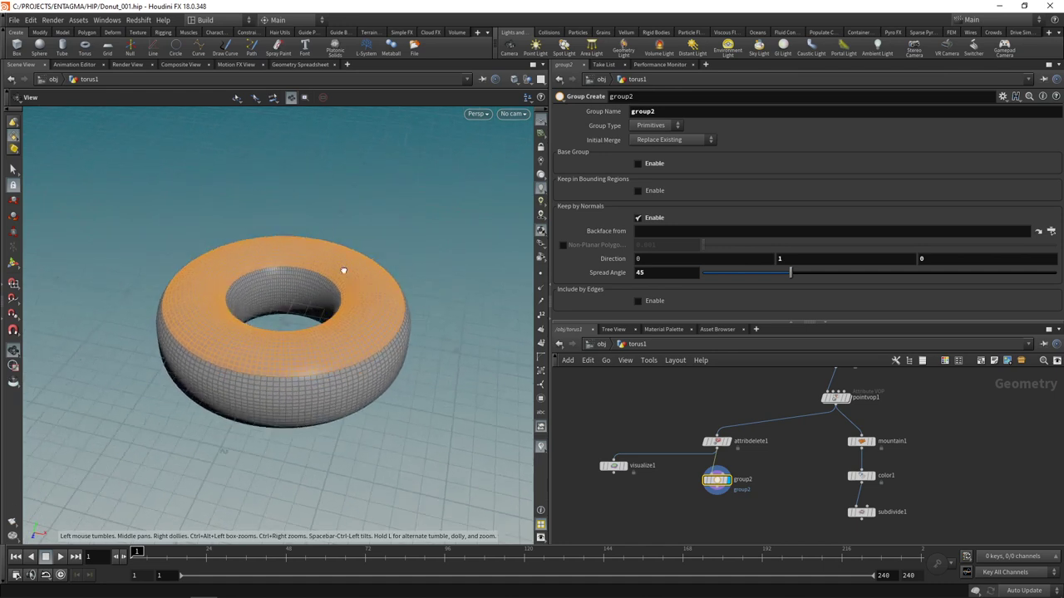
- Change the group type to Points and inspect the grouped points on the donut's upper surface
left_click(657, 125)
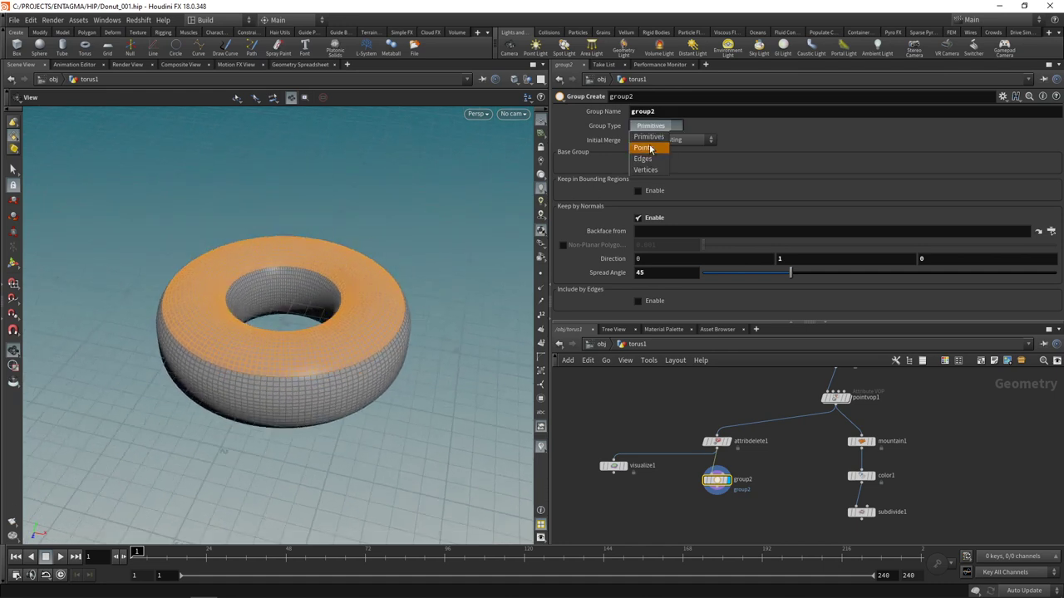
left_click(650, 141)
left_click_drag(398, 283, 370, 284)
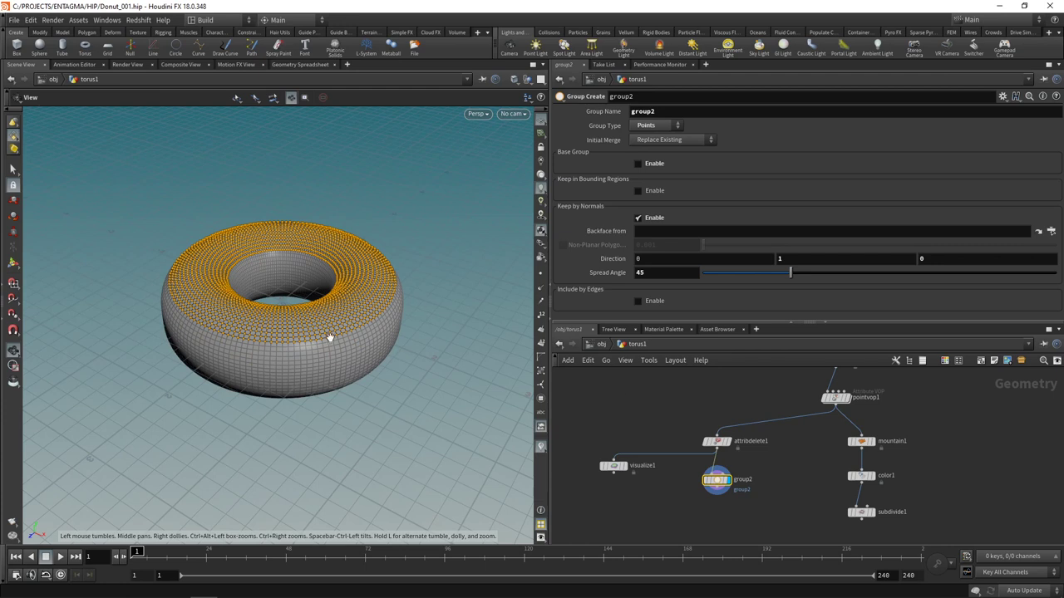
mouse_move(321, 335)
left_mouse_down()
mouse_move(360, 305)
mouse_move(325, 348)
left_mouse_up()
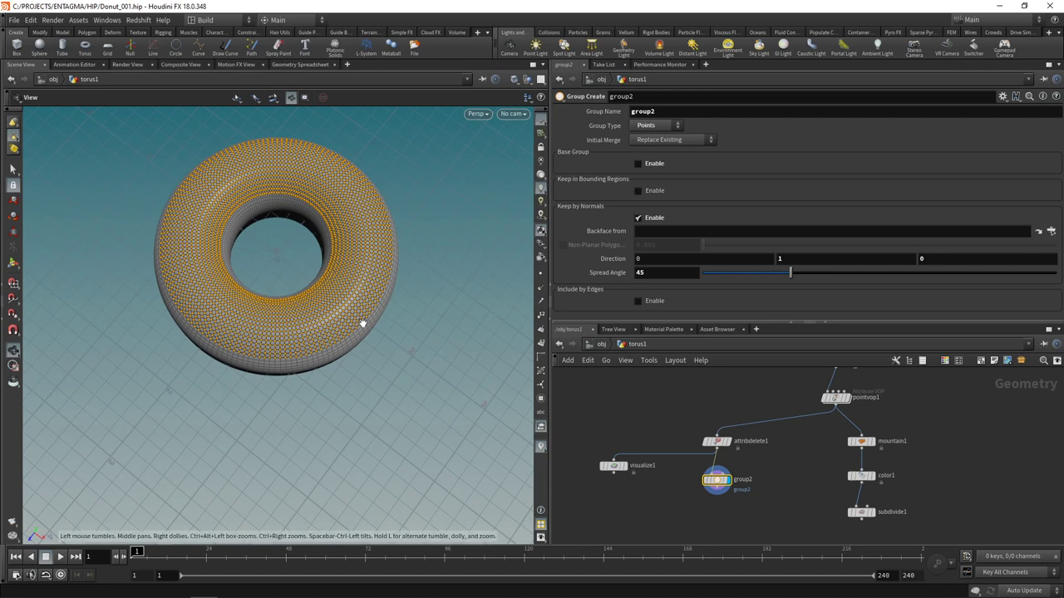
mouse_move(362, 323)
left_mouse_down()
mouse_move(368, 294)
mouse_move(375, 311)
left_mouse_up()
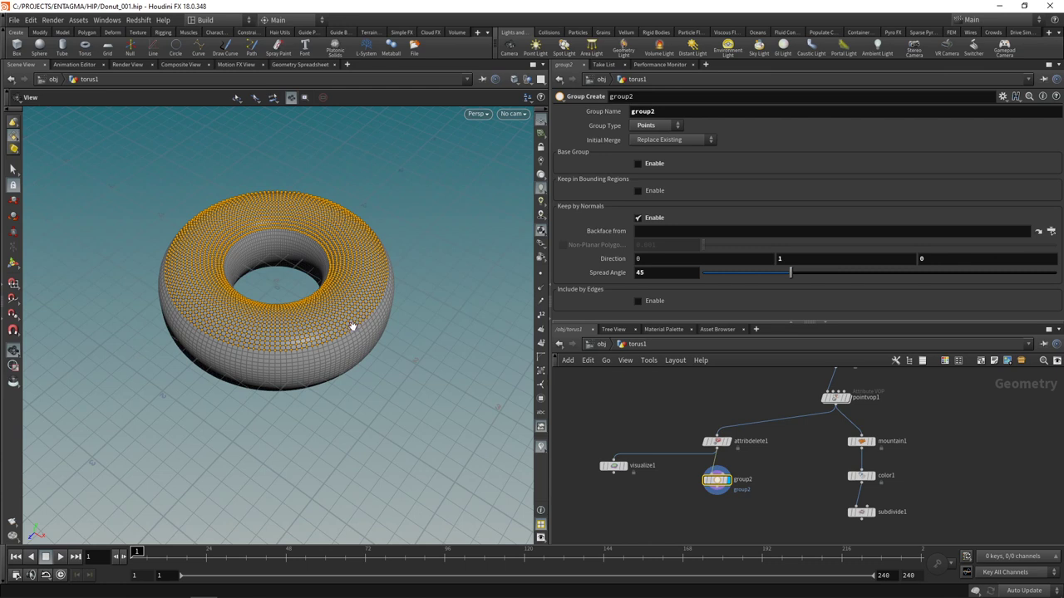
left_click_drag(351, 335, 356, 310)
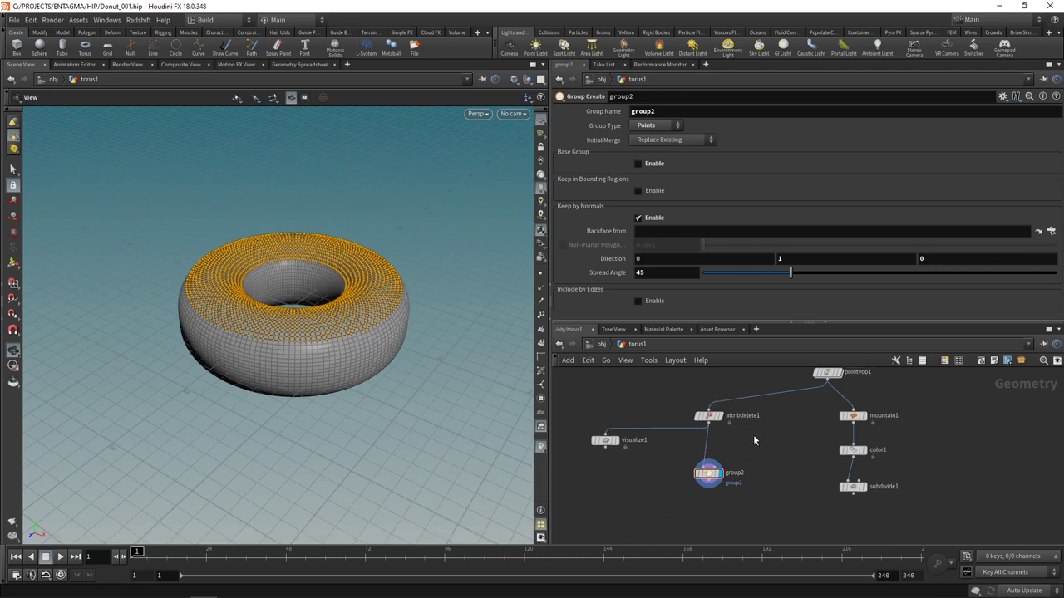
- Insert an Attribute Noise node between attribdelete1 and the group2 node
key("Tab")
type("attribn")
key("Return")
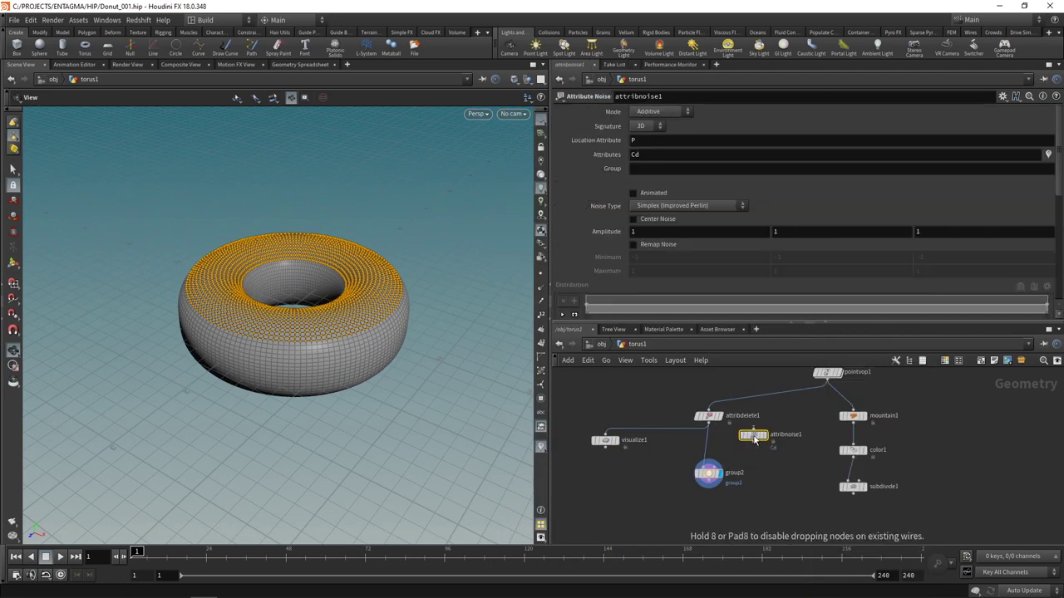
left_click(711, 450)
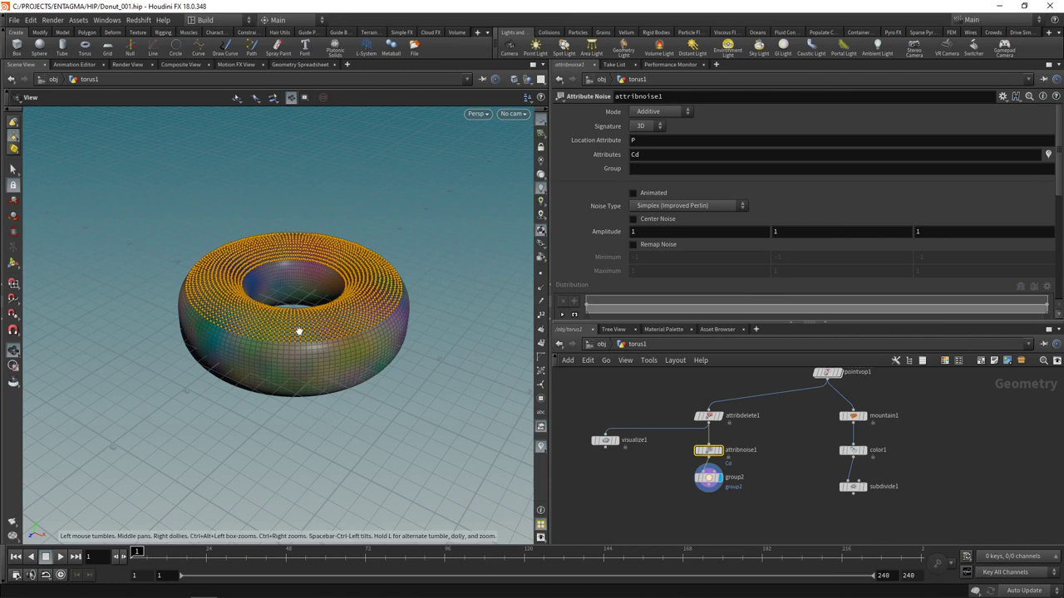
left_click_drag(340, 366, 420, 352)
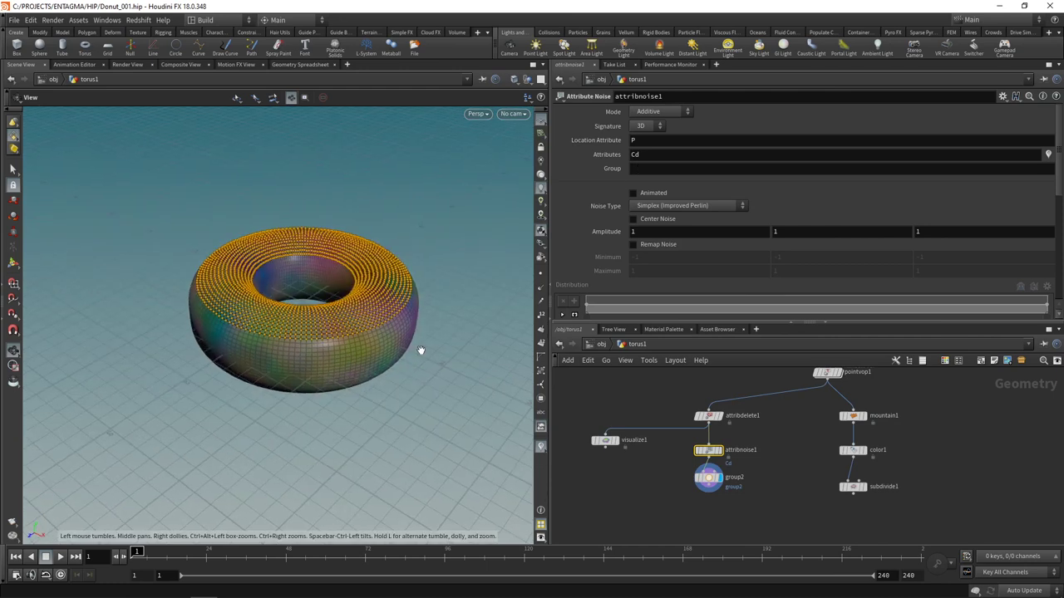
- Make the noise affect the N attribute in Multiplicative mode and inspect the group's irregular edge
left_click(646, 155)
type("N")
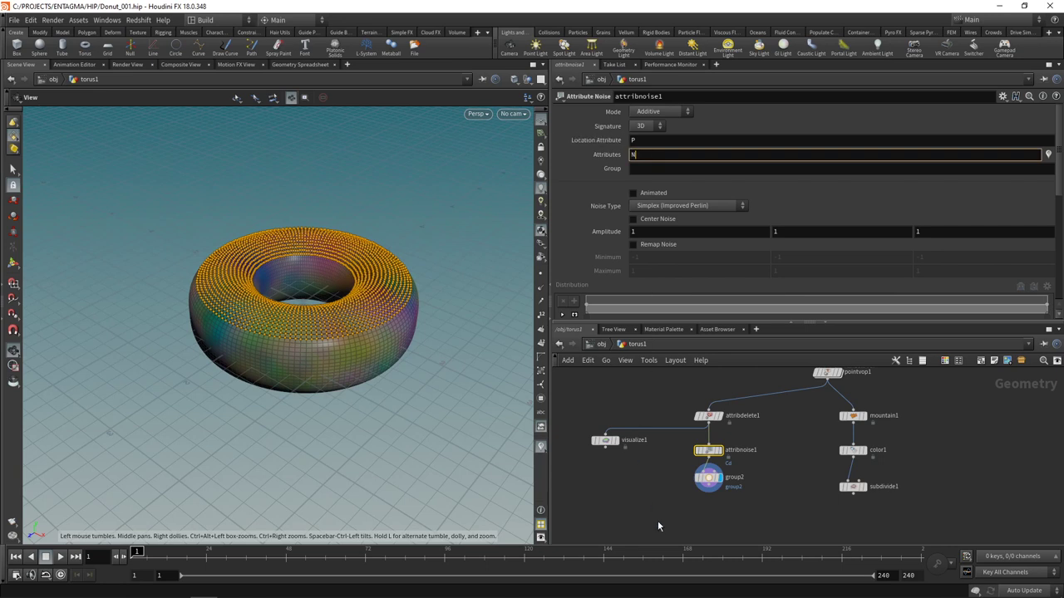
key("Return")
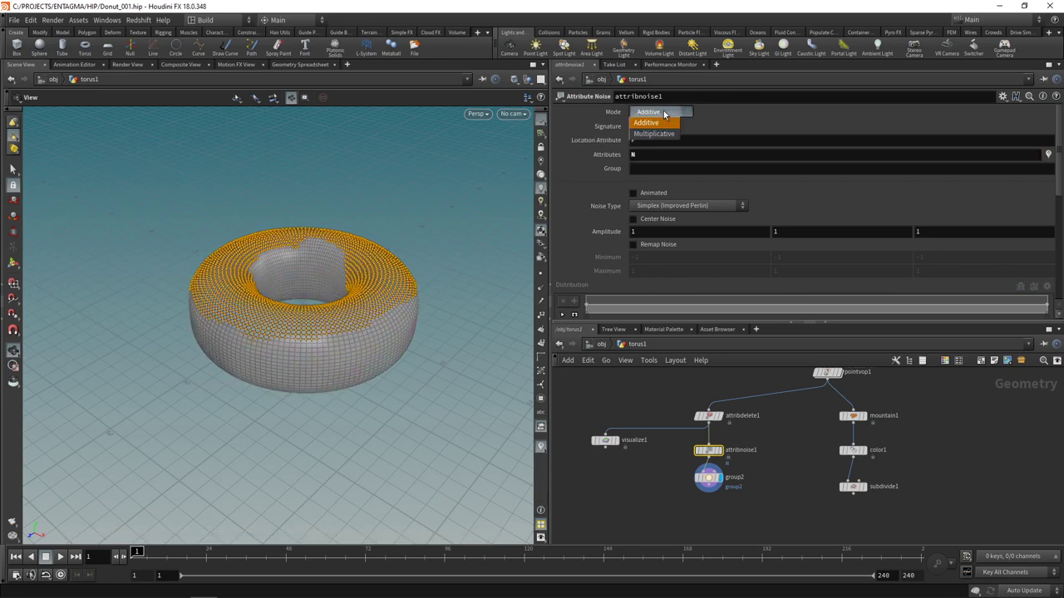
left_click(654, 134)
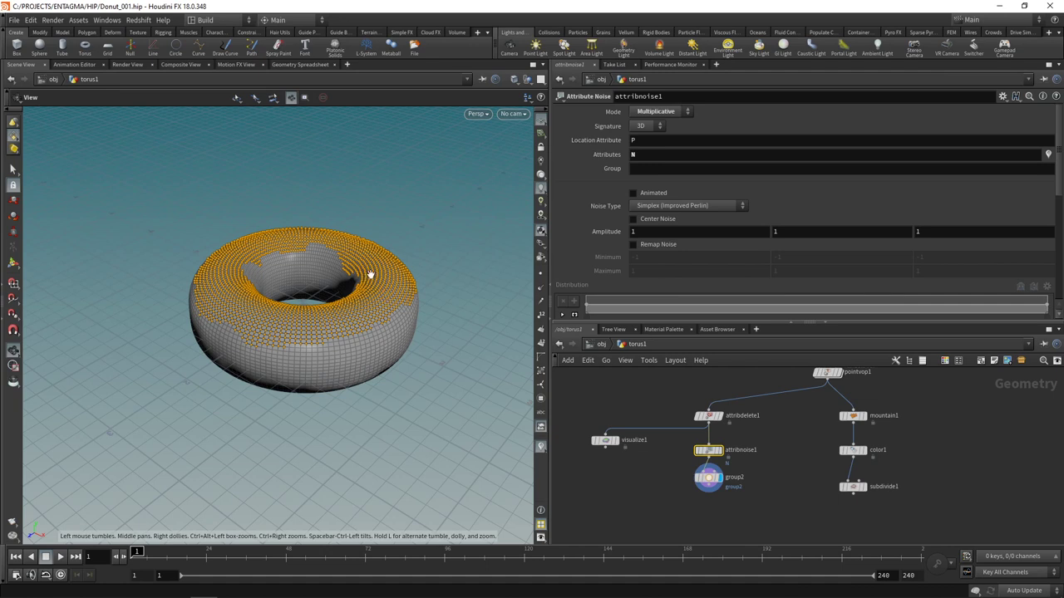
left_click_drag(370, 274, 467, 332)
left_click_drag(368, 308, 368, 352)
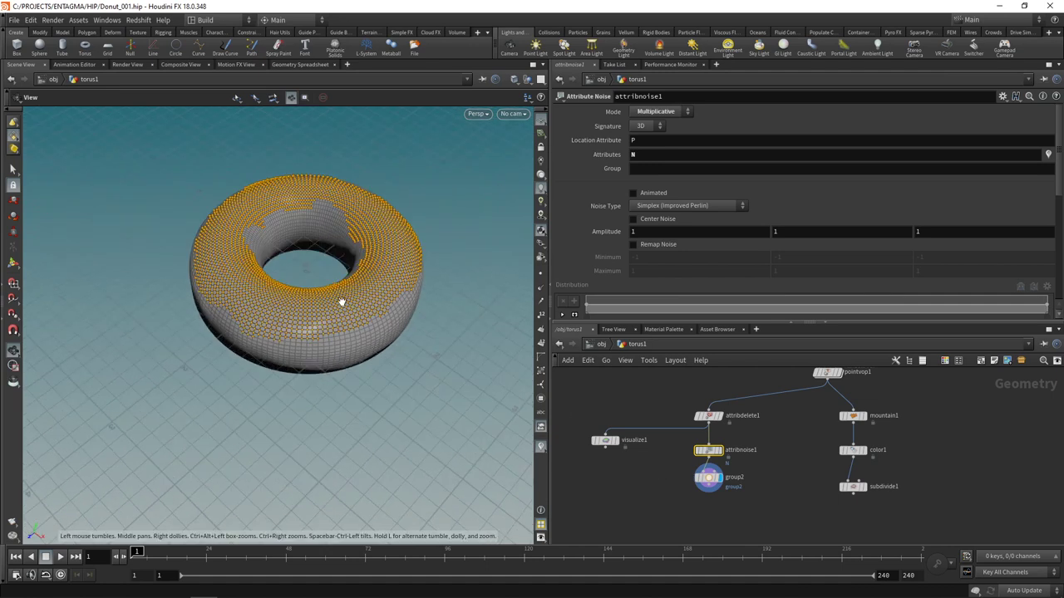
- Compare the donut's shading with the attribnoise1 node bypassed and active, and return the display to group2
left_click(720, 454)
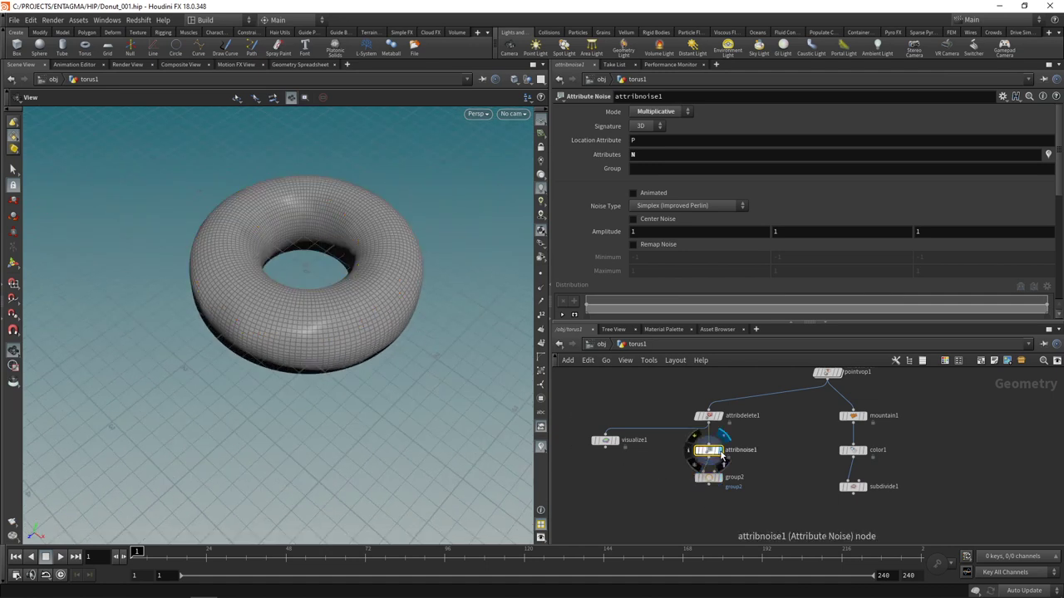
scroll(698, 454, "up", 1)
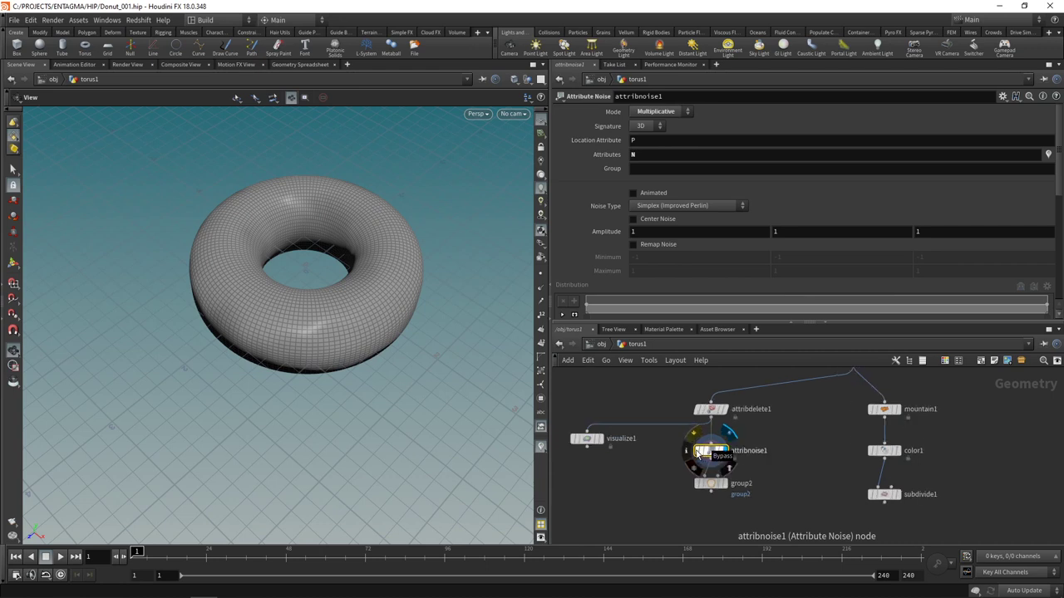
left_click(698, 453)
left_click(698, 453)
left_click(699, 453)
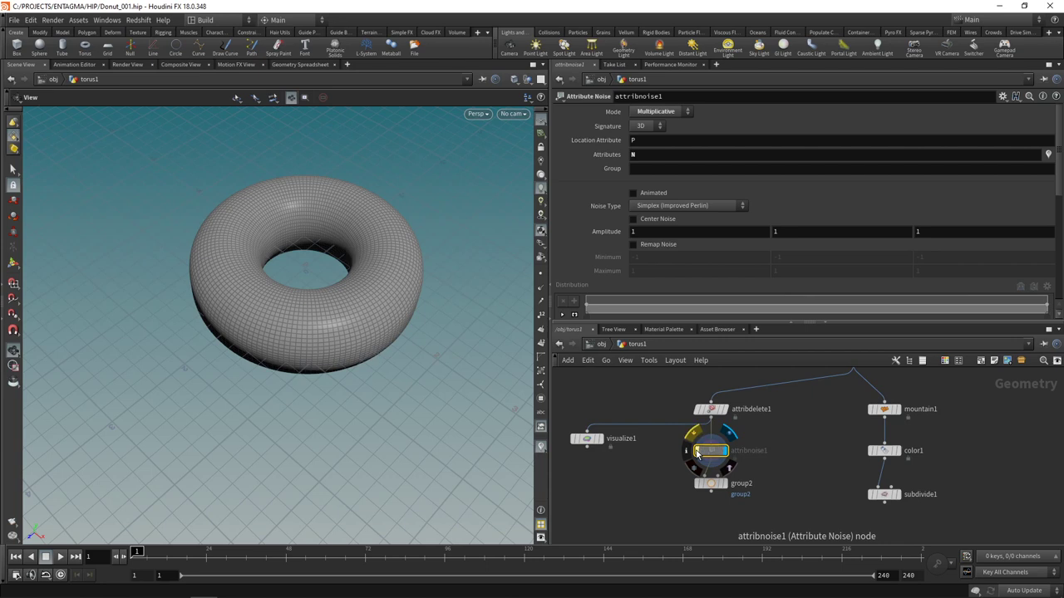
left_click(698, 453)
left_click(698, 453)
left_click(698, 453)
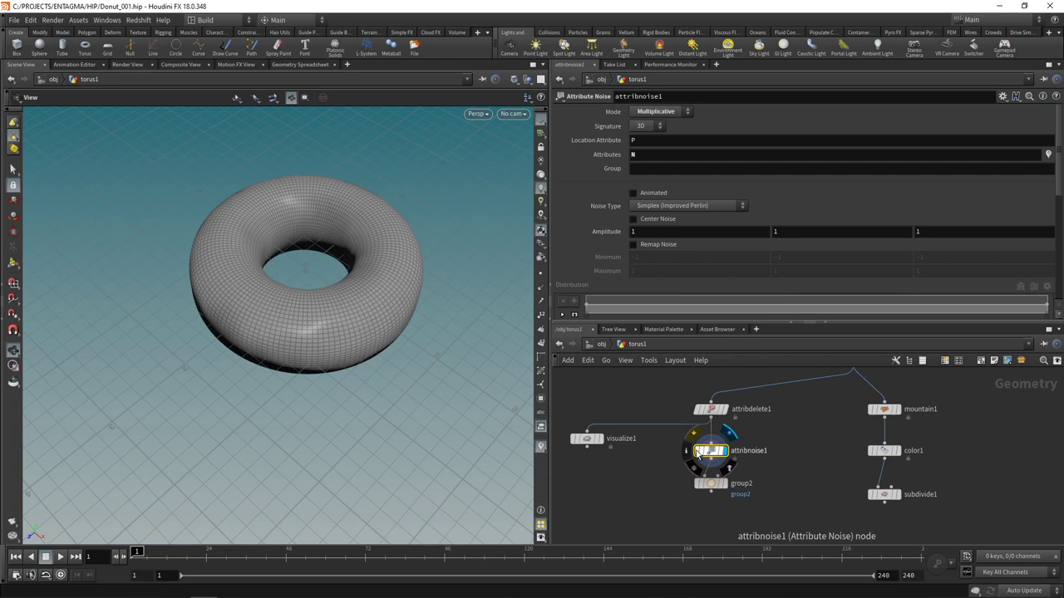
left_click(723, 484)
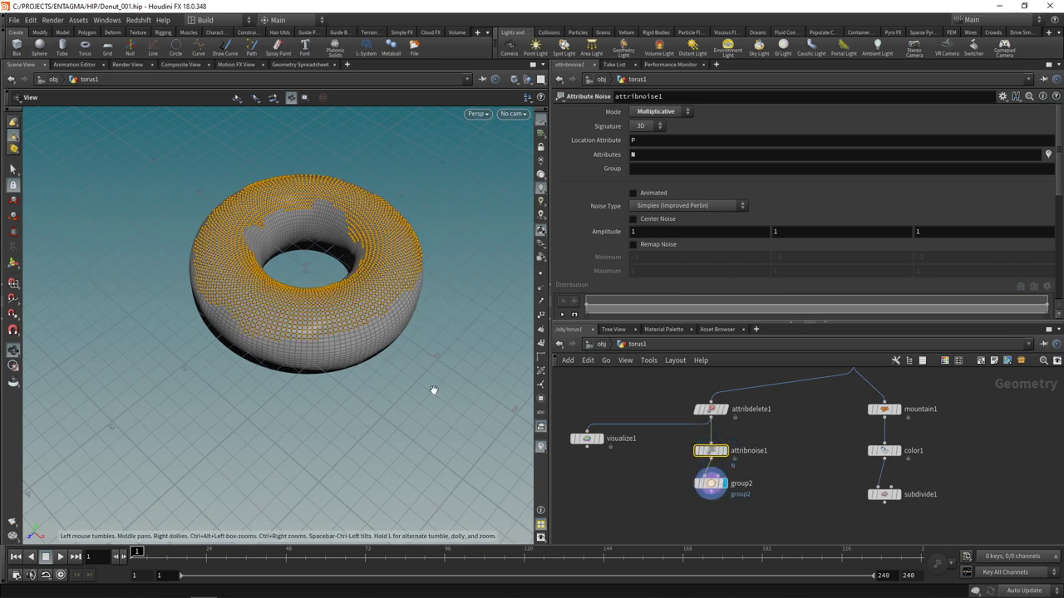
- Add a displayed Normal node after group2 and set it to add normals to Points
middle_click_drag(698, 516, 688, 487)
key("Tab")
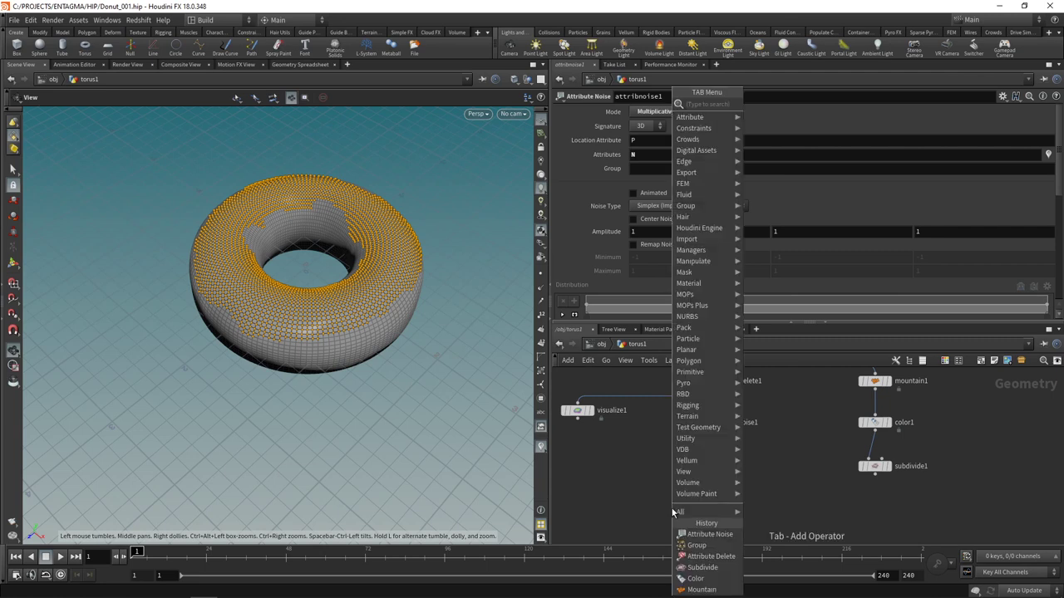
type("normal")
key("Return")
left_click(701, 468)
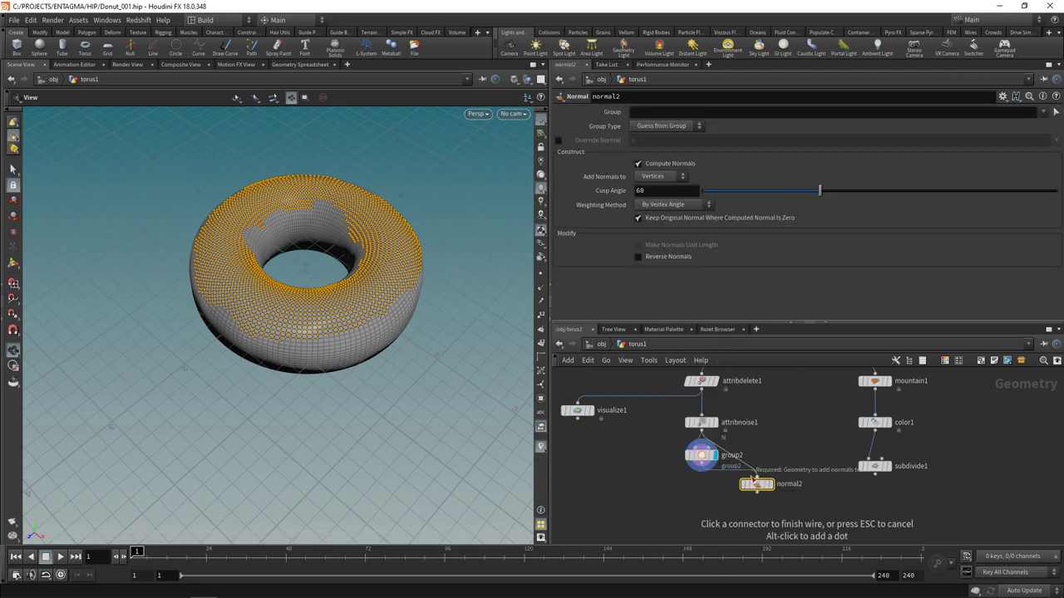
left_click(757, 477)
left_click_drag(757, 484, 705, 495)
left_click(719, 496)
left_click(662, 177)
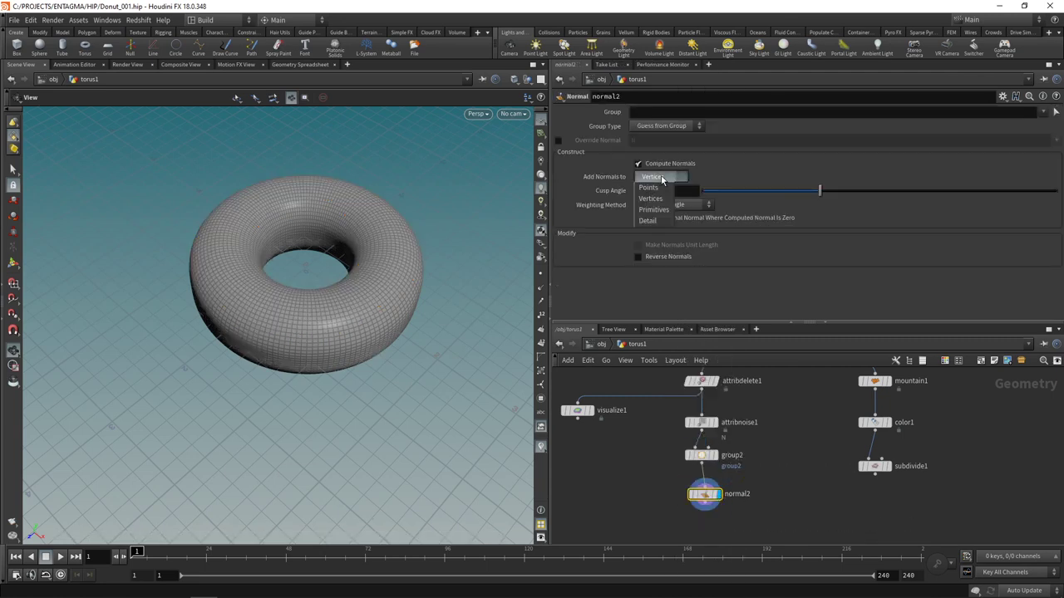
left_click(656, 188)
mouse_move(701, 498)
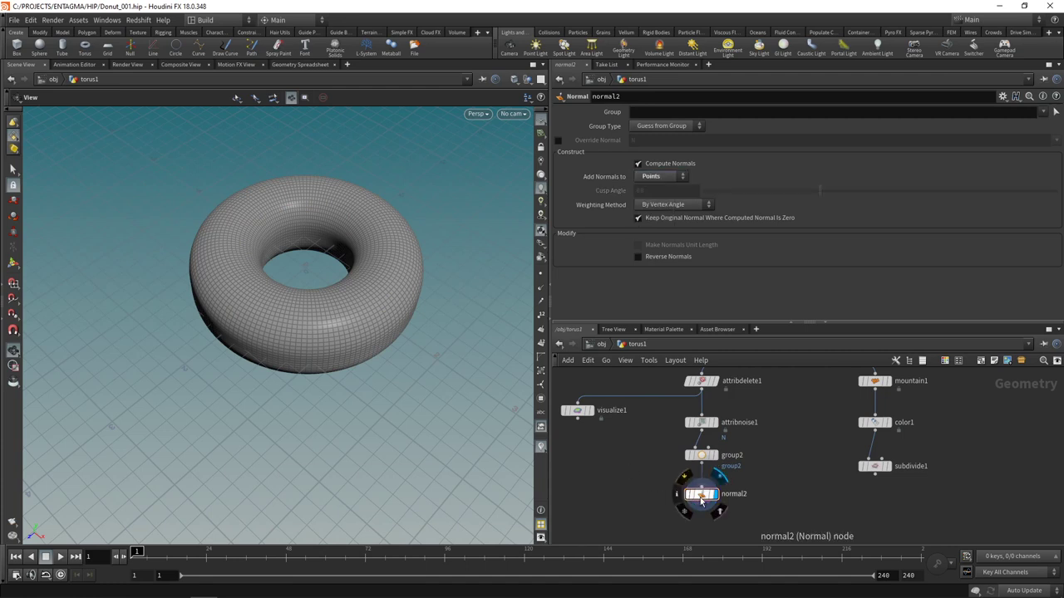
- Save the scene and display the group2 node to check its point selection on the donut
key("ctrl+s")
left_click(706, 458)
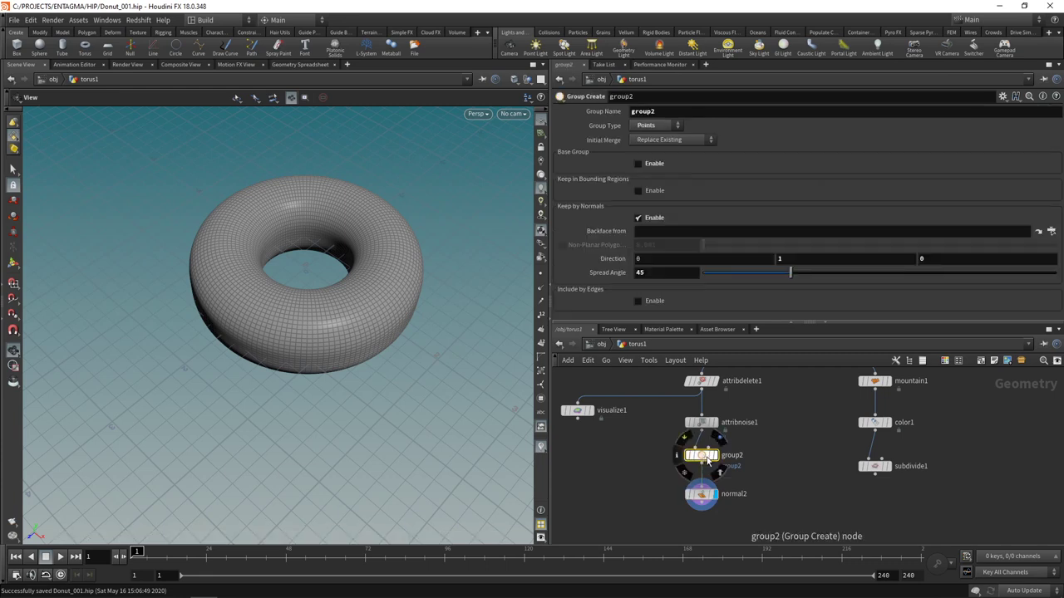
left_click(708, 462)
- Add a displayed Attribute Create node after normal2
middle_click_drag(684, 522, 665, 488)
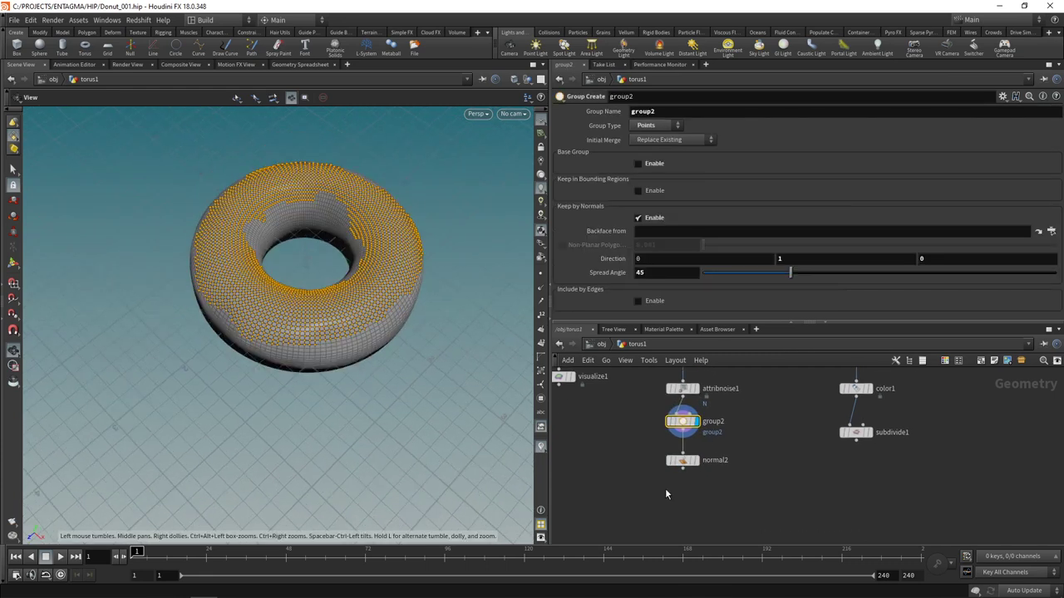
key("Tab")
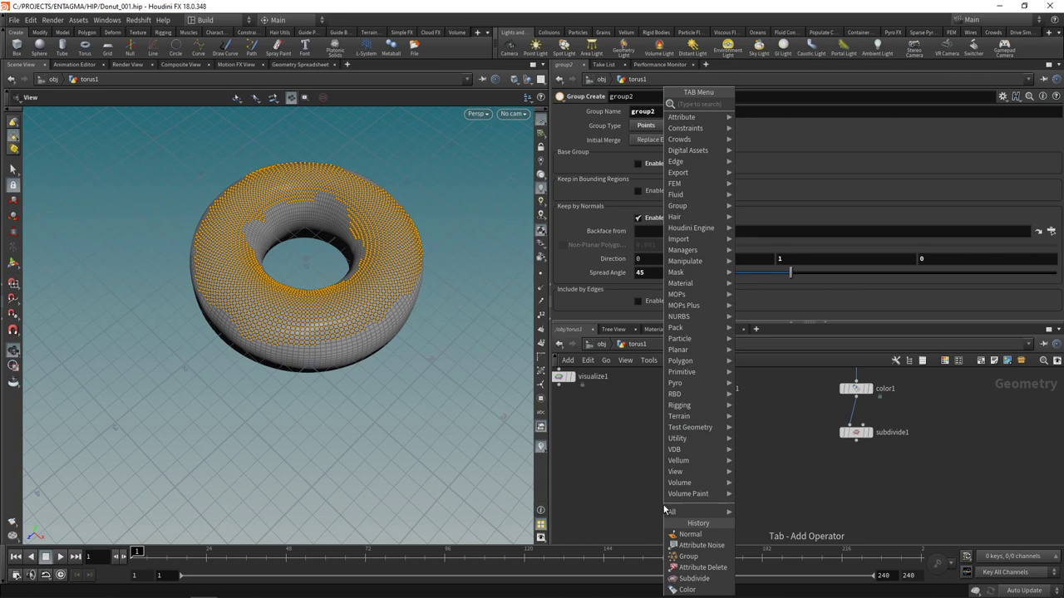
type("attribcre")
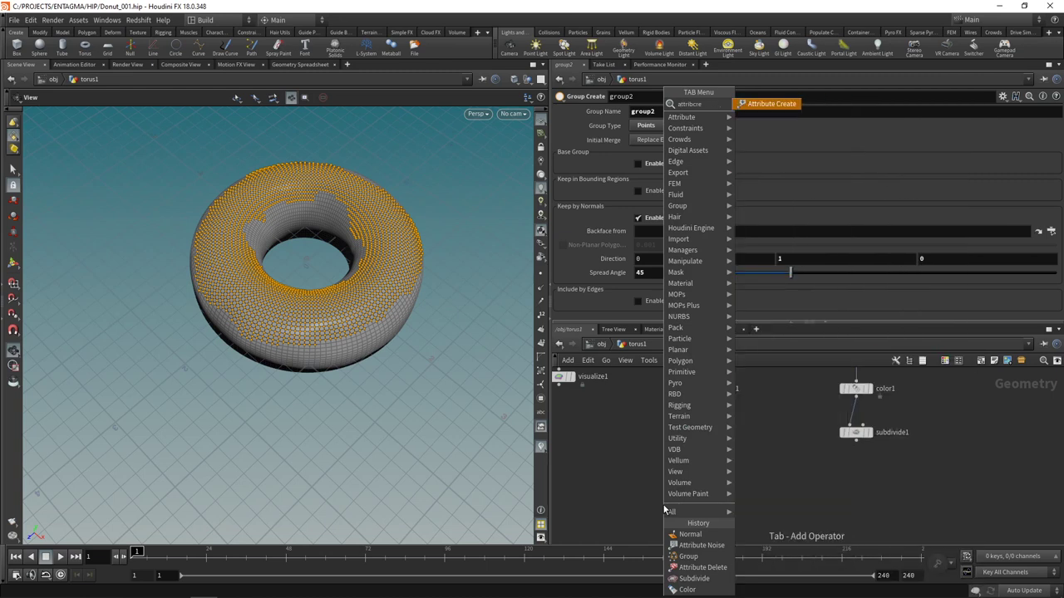
key("Return")
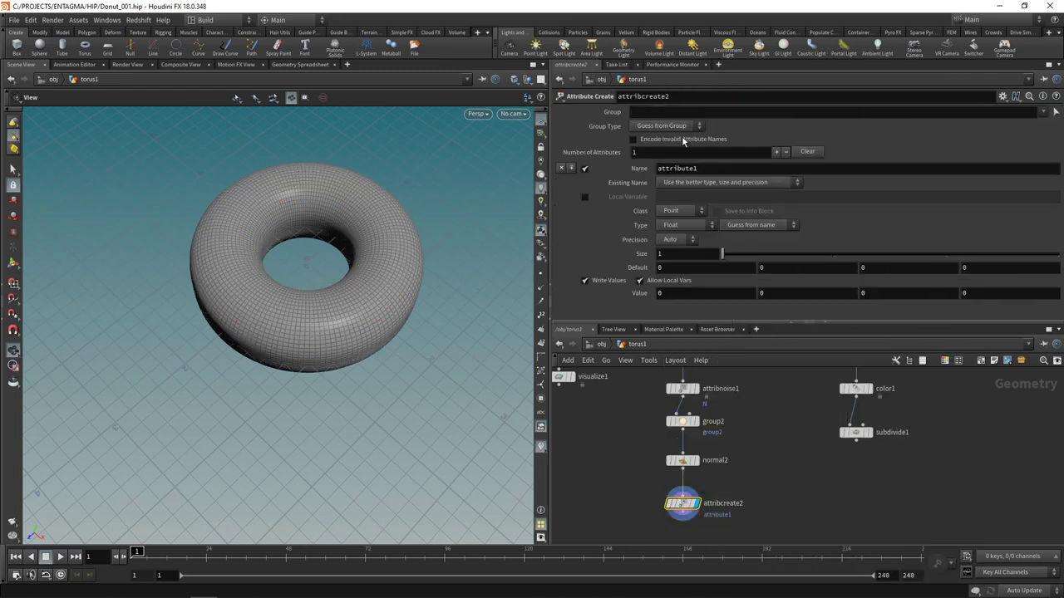
- Name the new attribute weight, set its value to 1 and restrict it to group2
double_click(697, 168)
type("we")
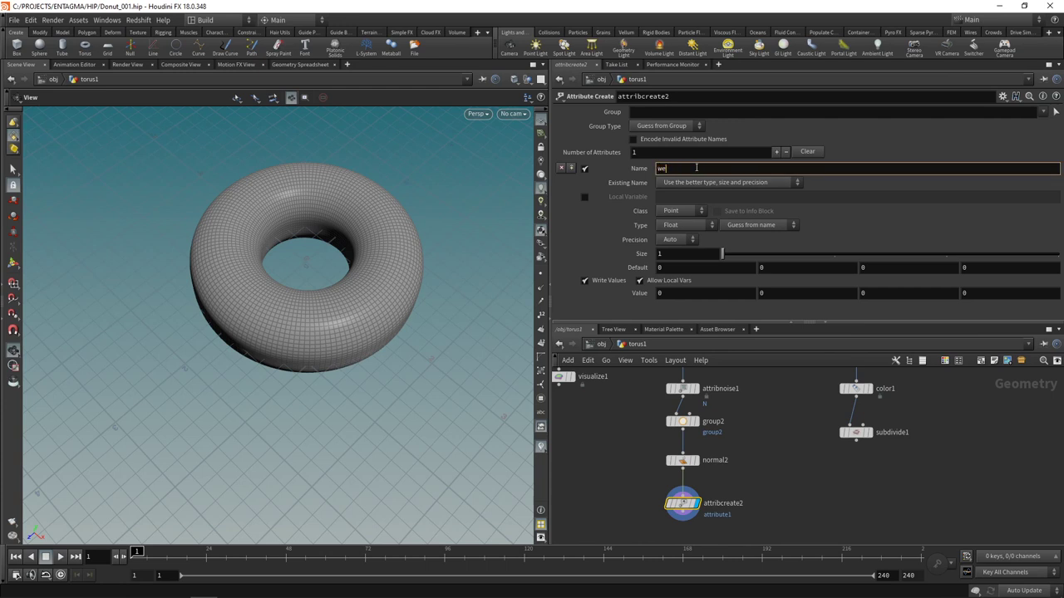
type("ight")
left_click(674, 293)
type("1")
left_click(1043, 111)
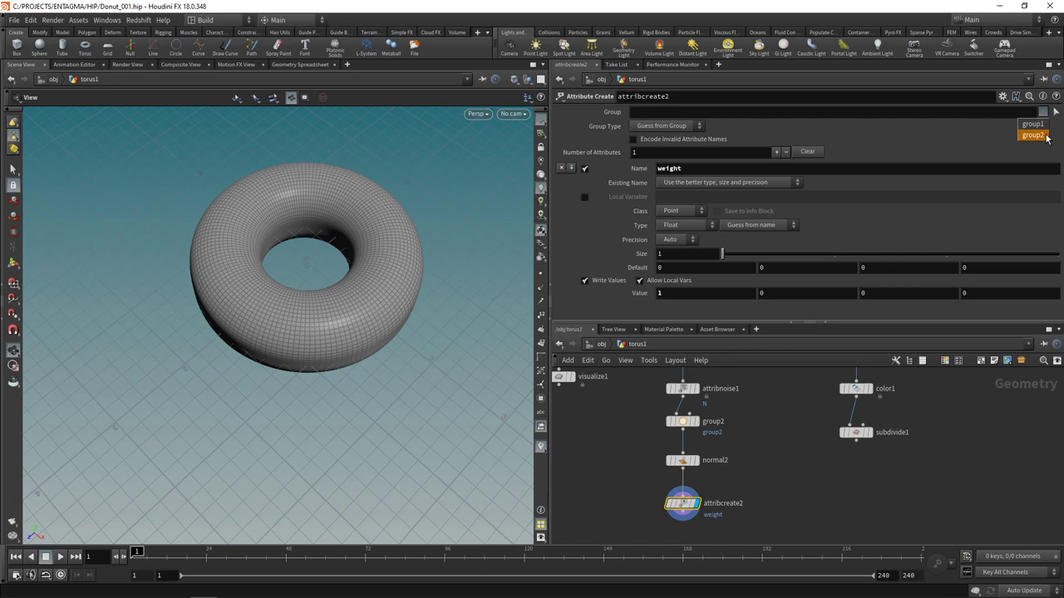
left_click(1035, 134)
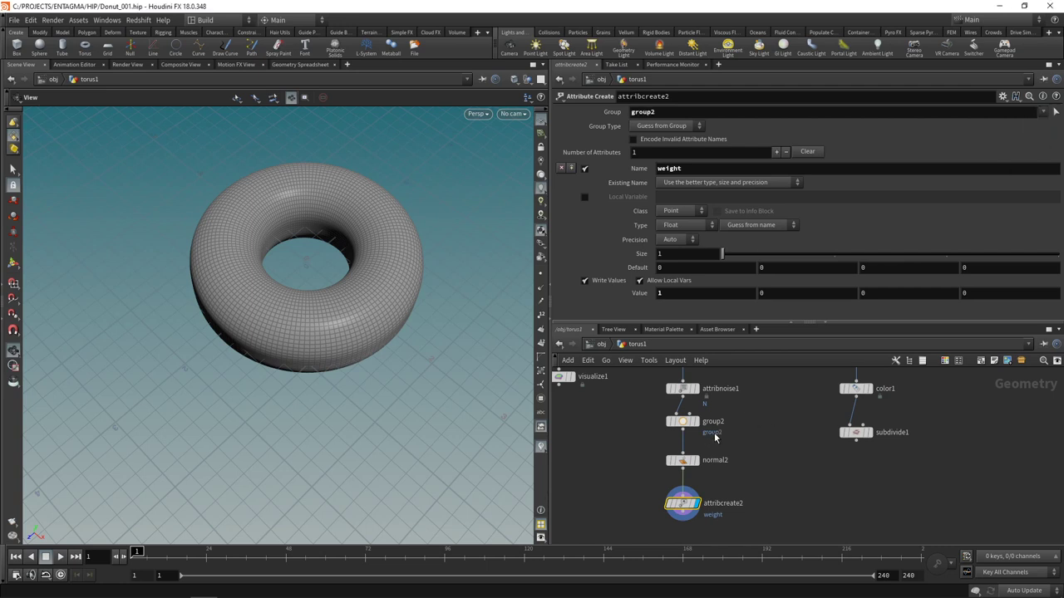
- Move visualize1 below the node chain, feed it from attribcreate2 and display it to inspect the weight colours
scroll(734, 454, "down", 2)
middle_click_drag(734, 454, 805, 455)
left_click_drag(688, 403, 706, 525)
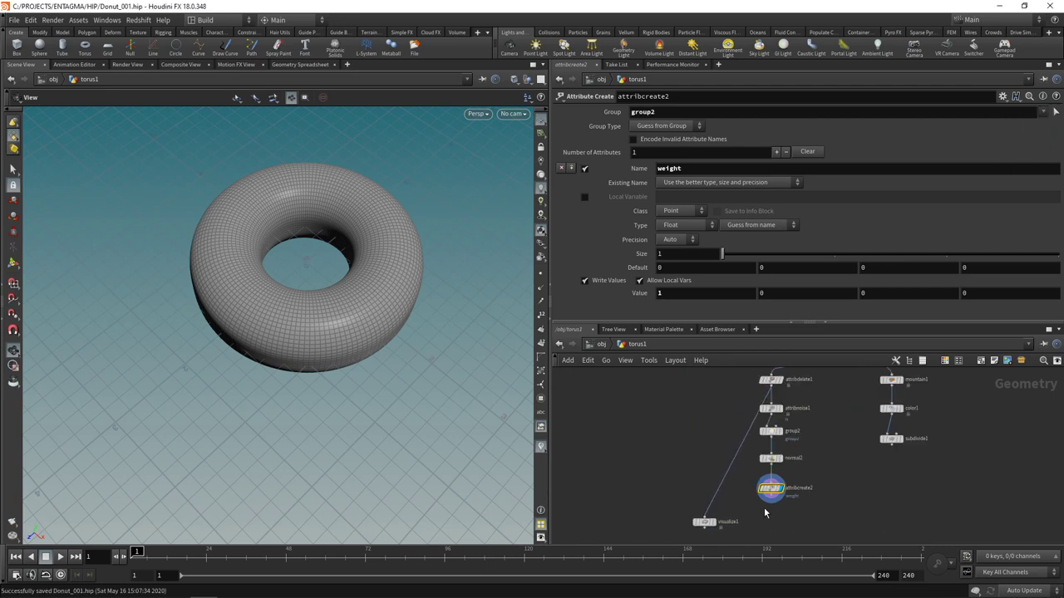
scroll(765, 510, "up", 2)
left_click(774, 490)
left_click(678, 522)
left_click(692, 528)
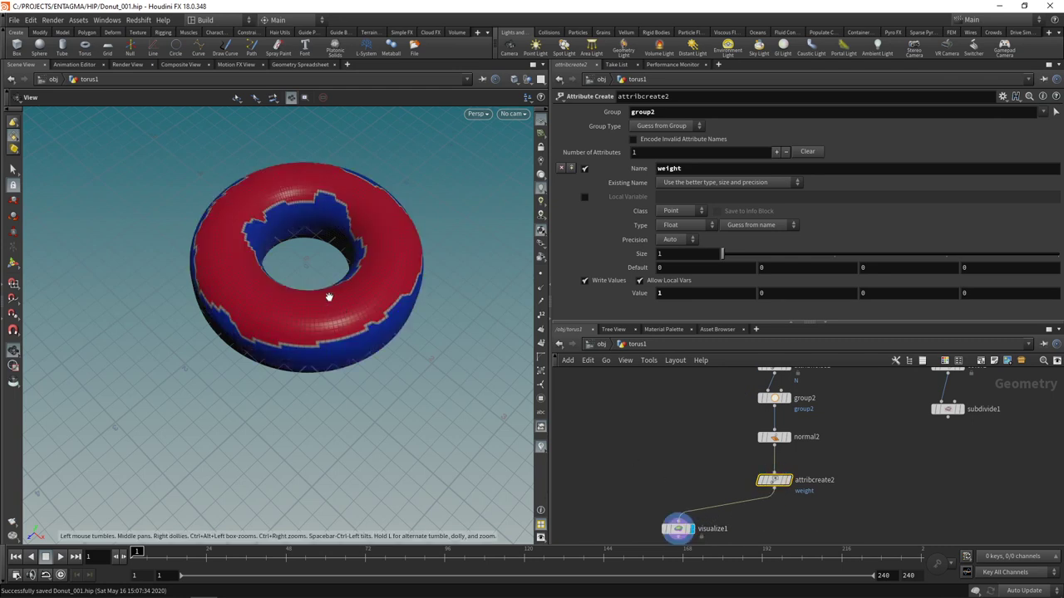
left_click_drag(321, 296, 329, 254)
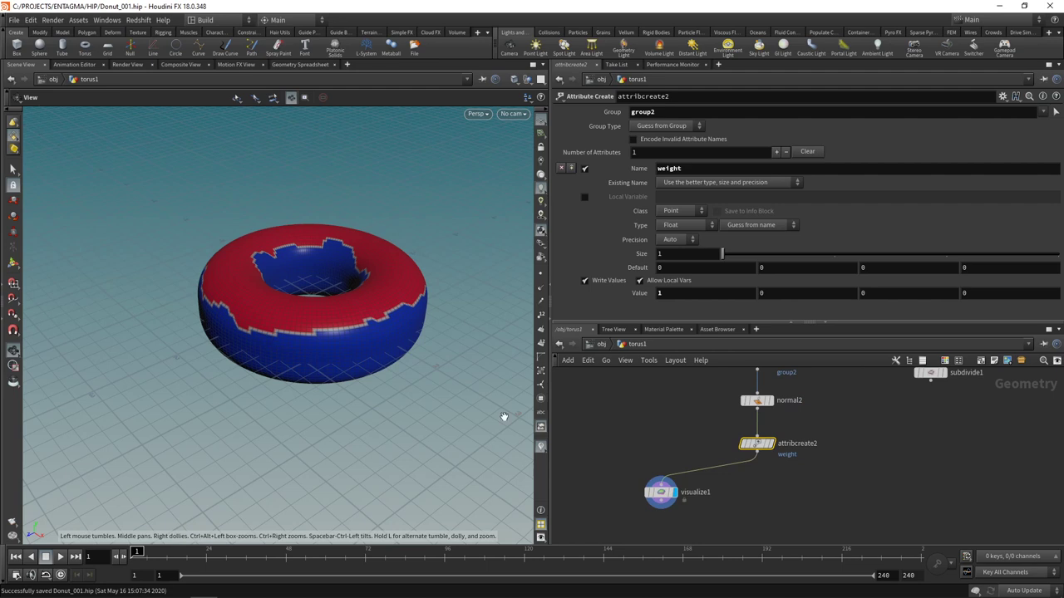
- Insert an Attribute Blur node between attribcreate2 and visualize1
middle_click_drag(778, 499, 747, 474)
key("Tab")
type("a b")
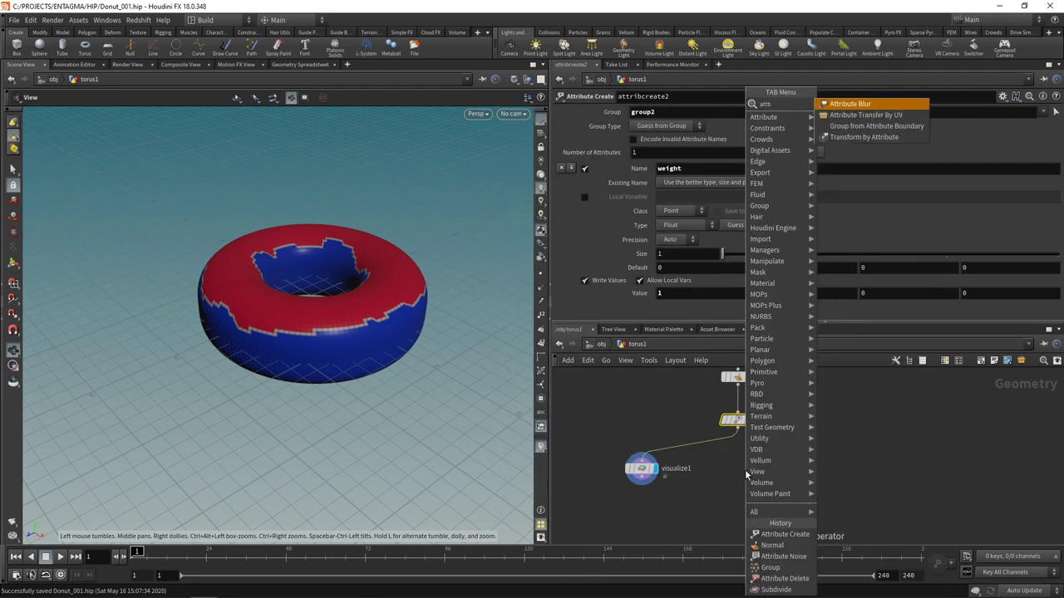
key("Return")
left_click(701, 448)
left_click_drag(701, 451, 738, 456)
- Blur the weight attribute with 8 blurring iterations and inspect the softened edge
double_click(656, 128)
type("weight")
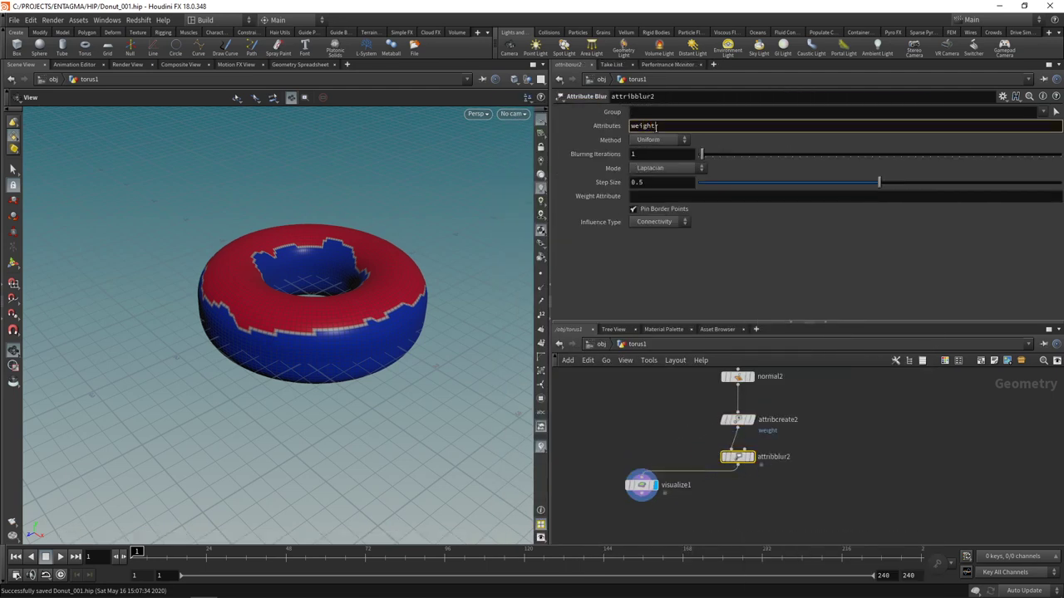
left_click(659, 153)
type("5")
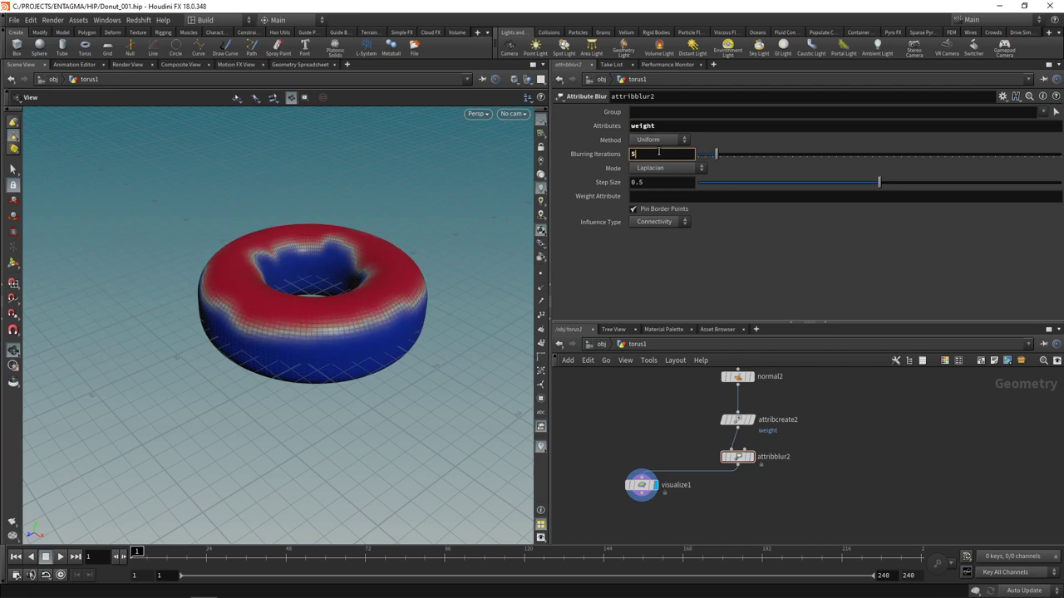
key("Return")
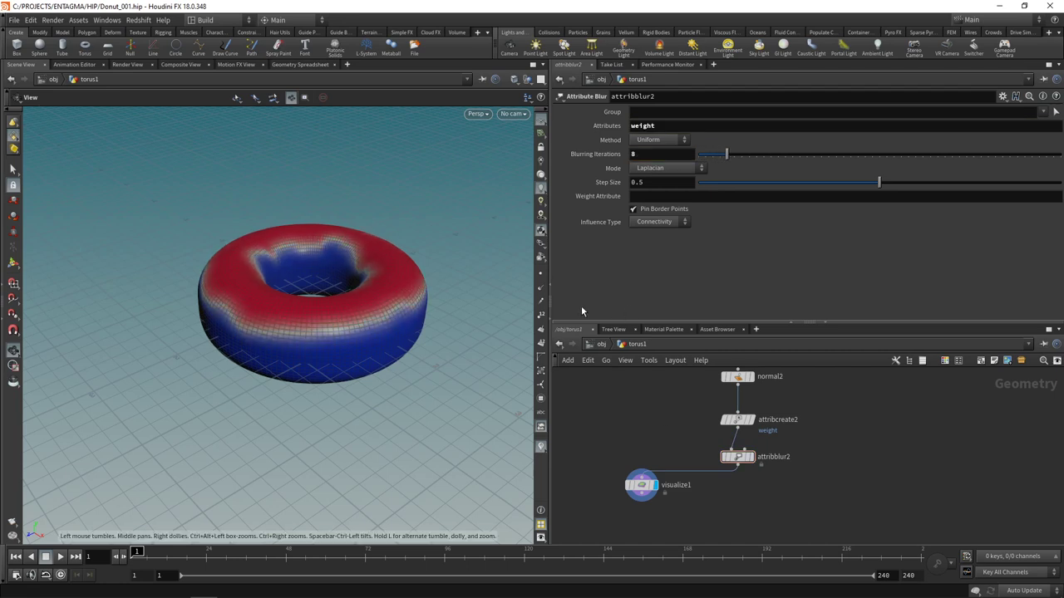
left_click_drag(413, 309, 294, 361)
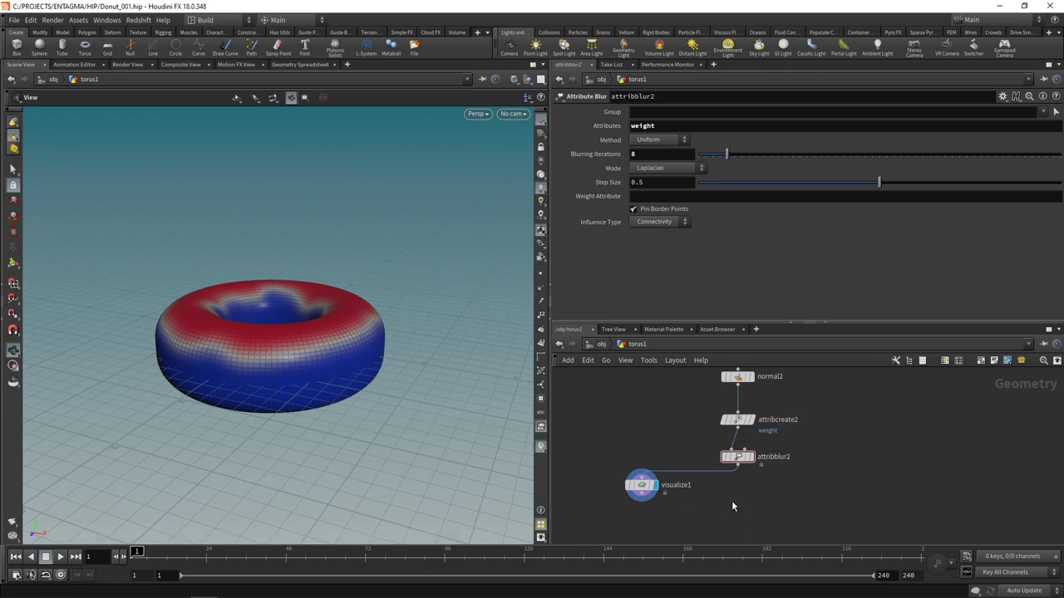
- Insert an Attribute Remap node between attribblur2 and visualize1
key("Tab")
type("attribrem")
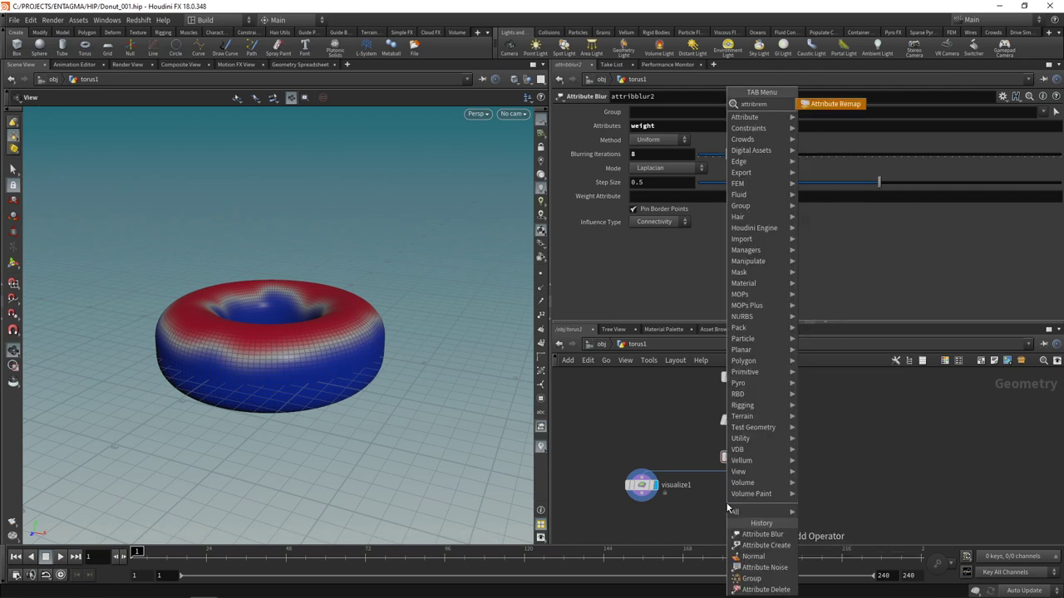
key("Return")
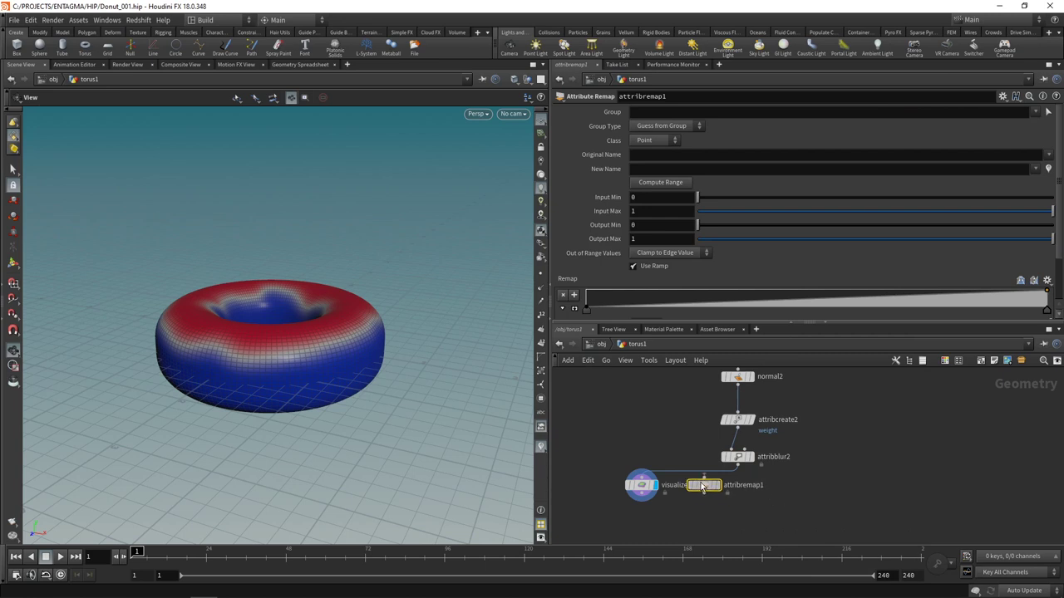
left_click(737, 494)
- Remap the weight attribute with a steeper ramp, shifting its upper end point to just before the middle
left_click(658, 154)
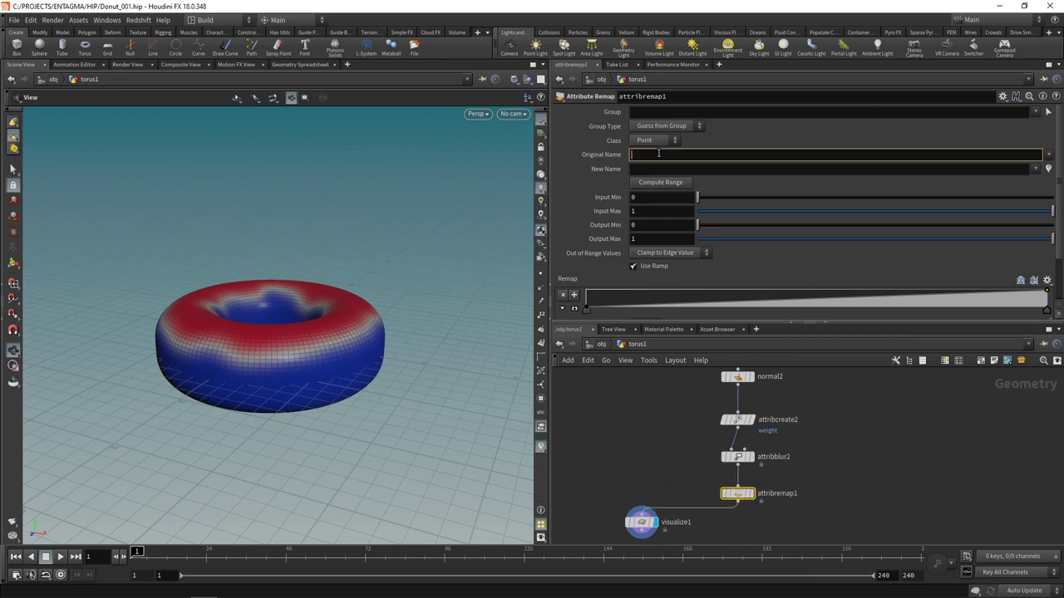
type("weight")
key("Return")
left_click_drag(937, 313, 787, 296)
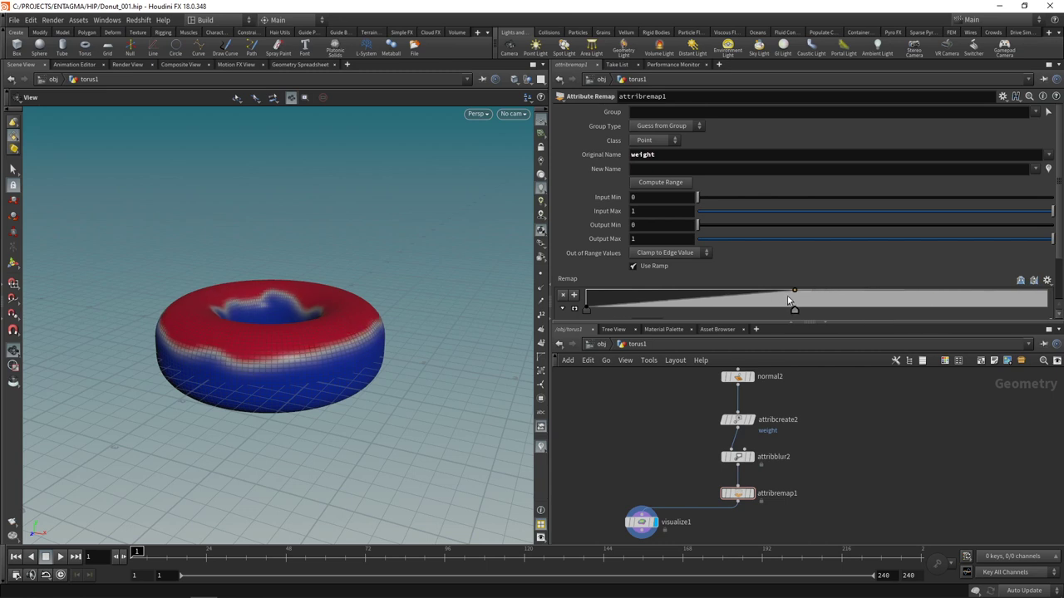
mouse_move(586, 310)
left_mouse_down()
mouse_move(667, 308)
mouse_move(573, 308)
mouse_move(629, 307)
mouse_move(588, 310)
left_mouse_up()
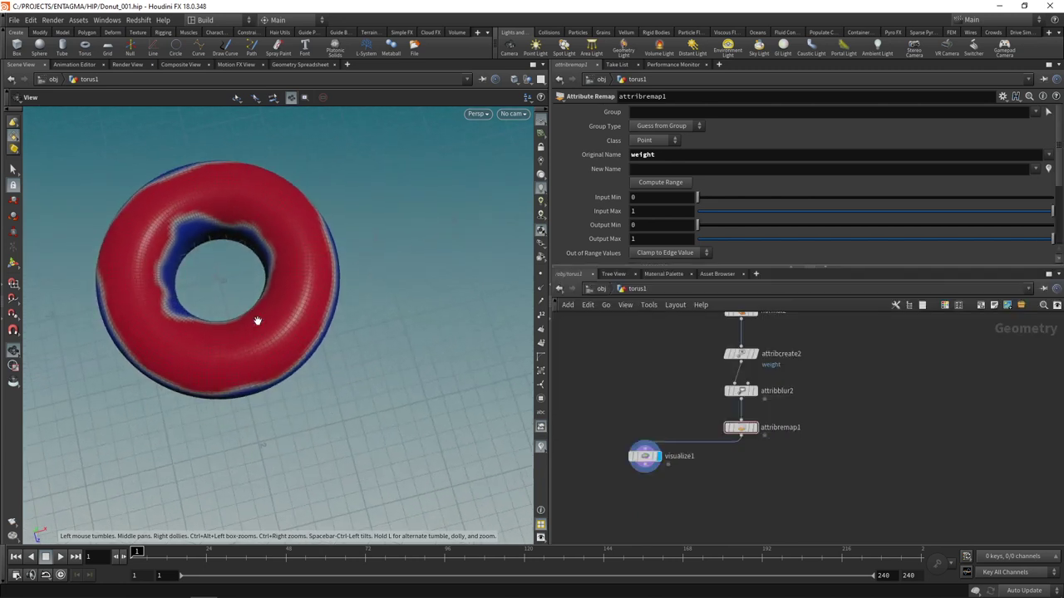
left_click_drag(270, 322, 249, 235)
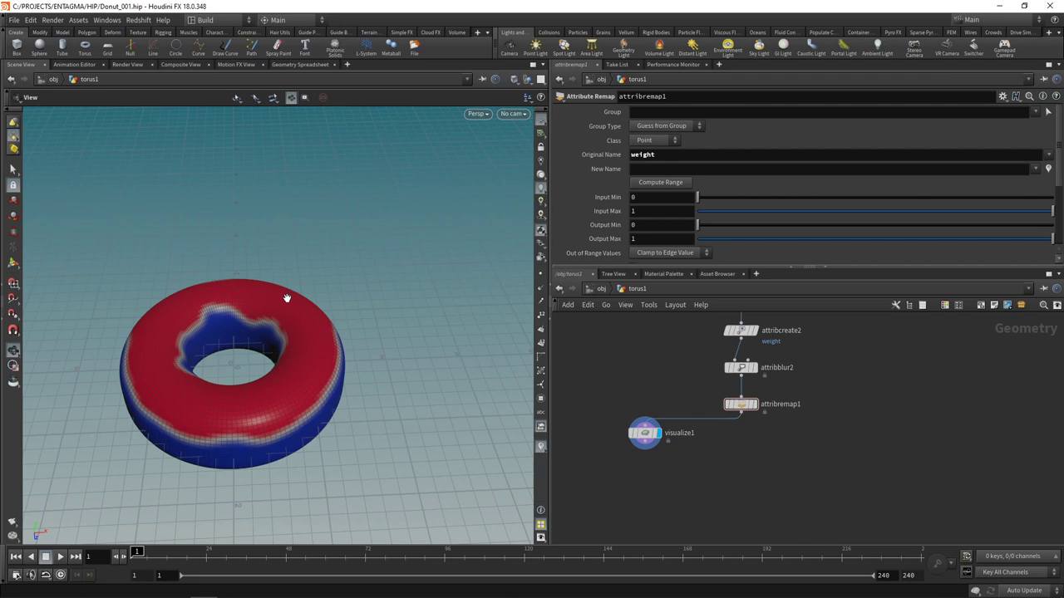
- Add a Scatter node fed by attribremap1 and display its points
key("Tab")
type("scat")
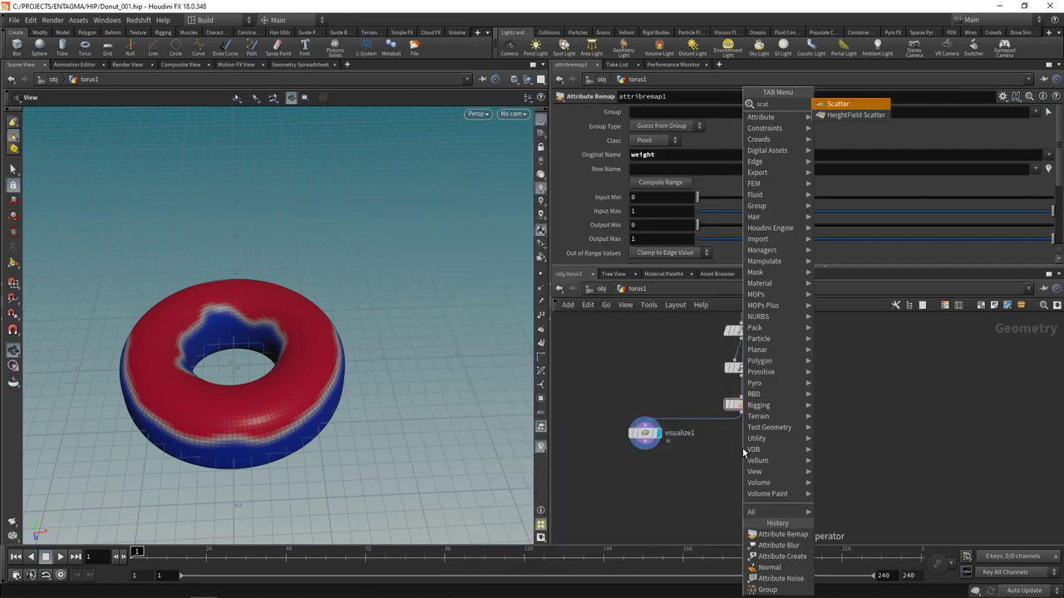
key("Return")
left_click(742, 450)
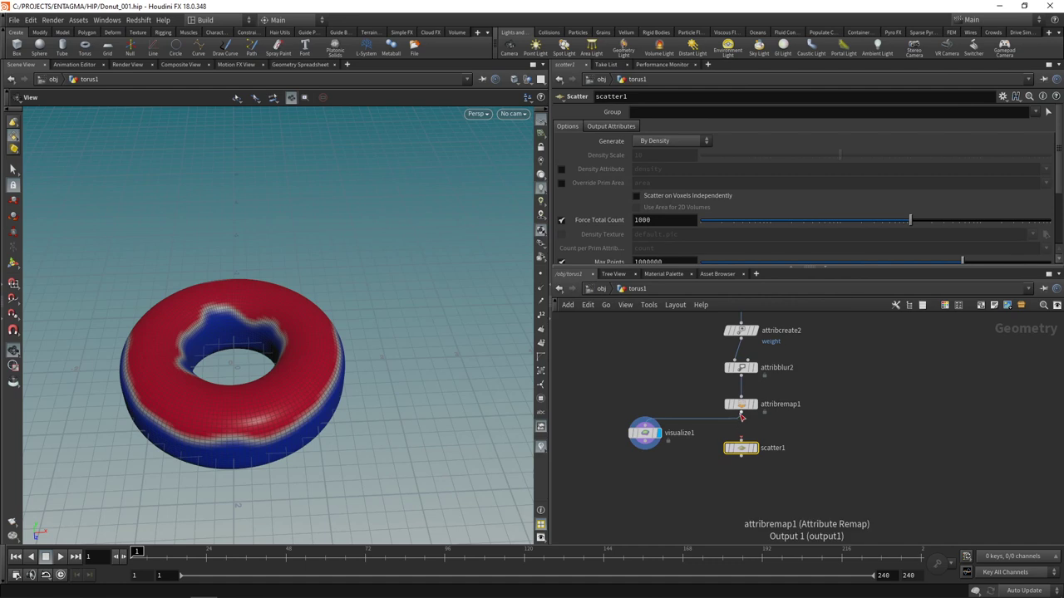
left_click(741, 413)
left_click(741, 439)
left_click(756, 449)
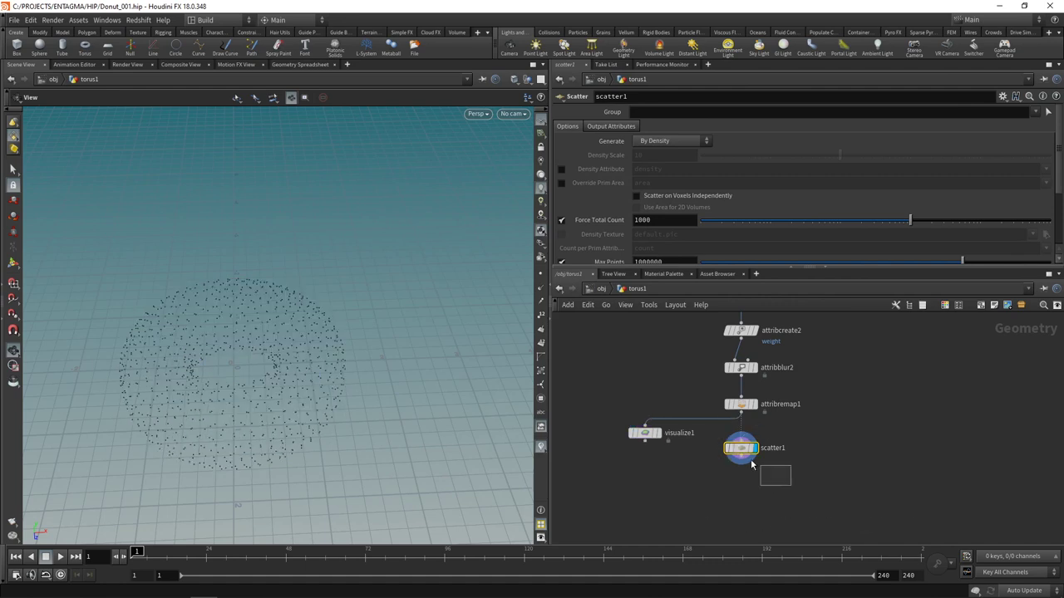
mouse_move(266, 423)
left_mouse_down()
mouse_move(261, 352)
mouse_move(263, 422)
left_mouse_up()
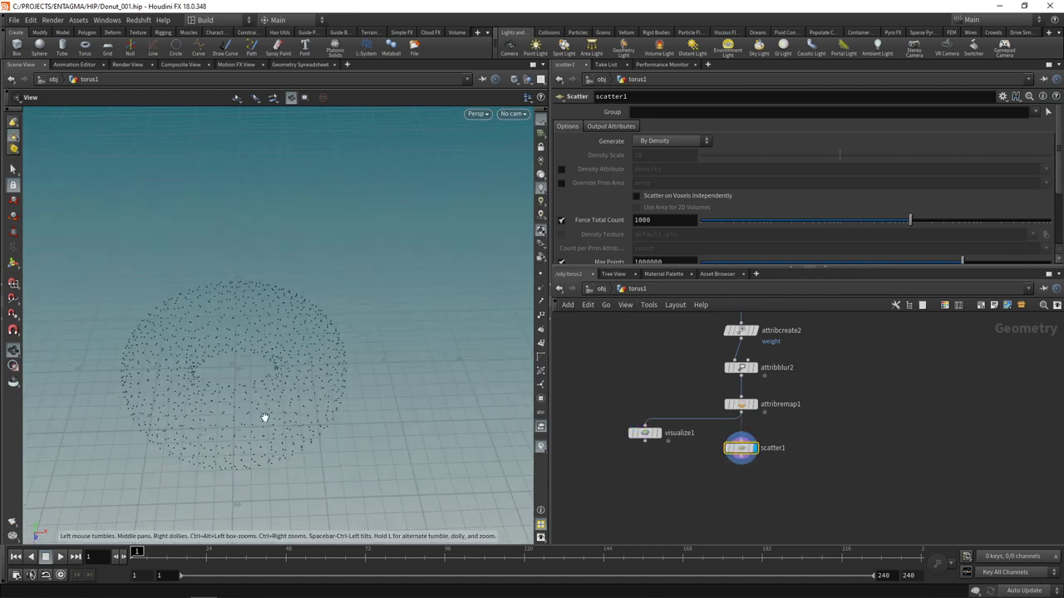
- Enable weight as the scatter's density attribute and compare the points with the visualize1 colours
left_click(562, 169)
double_click(665, 169)
type("weight")
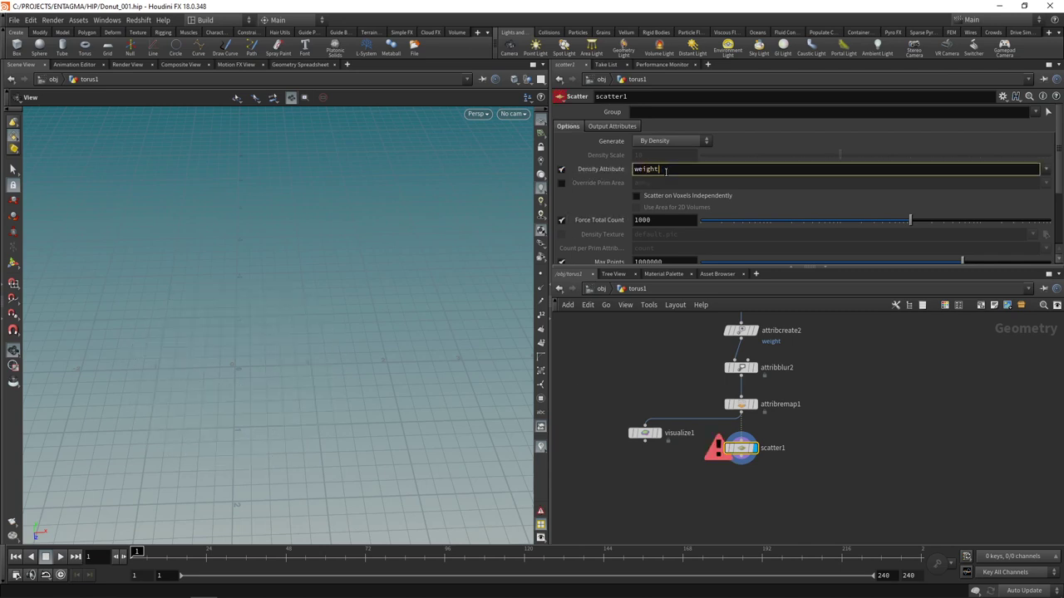
key("Return")
left_click_drag(319, 366, 327, 331)
left_click(661, 416)
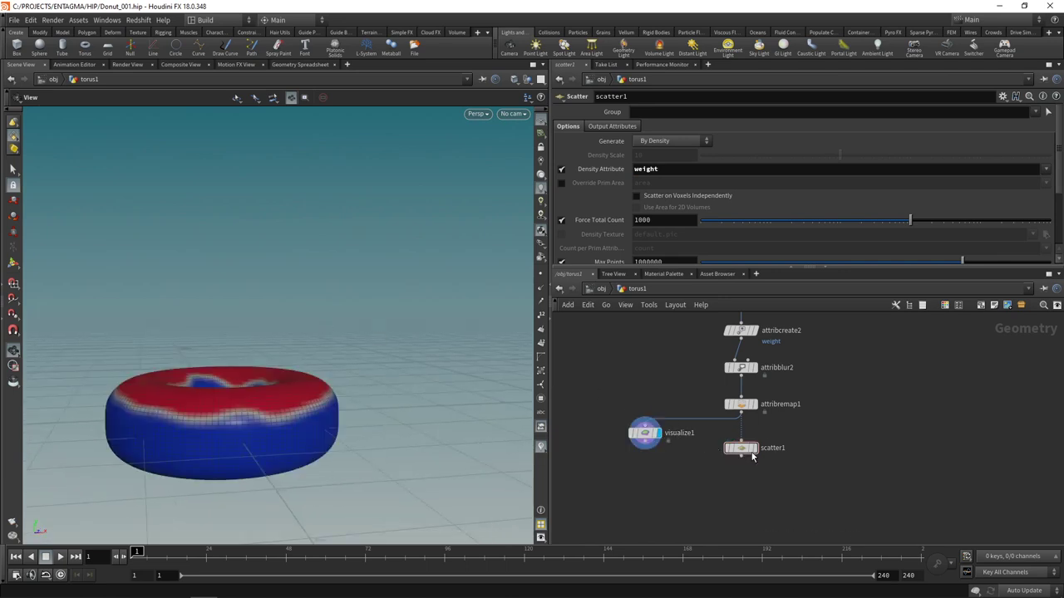
left_click(757, 452)
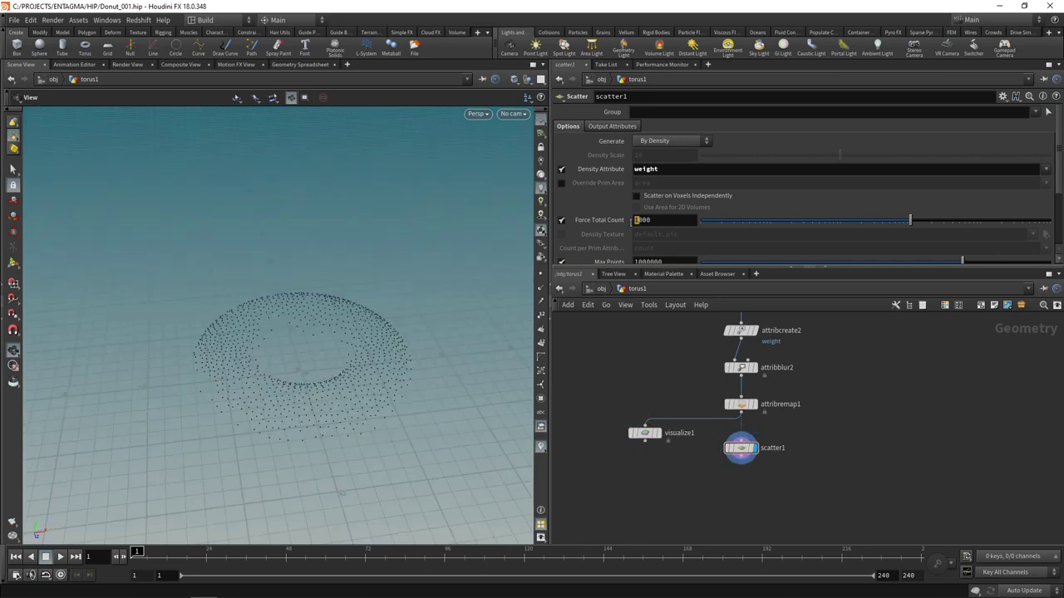
- Set the scatter's forced total count to 32000 and view the points from above
type("32000")
key("Return")
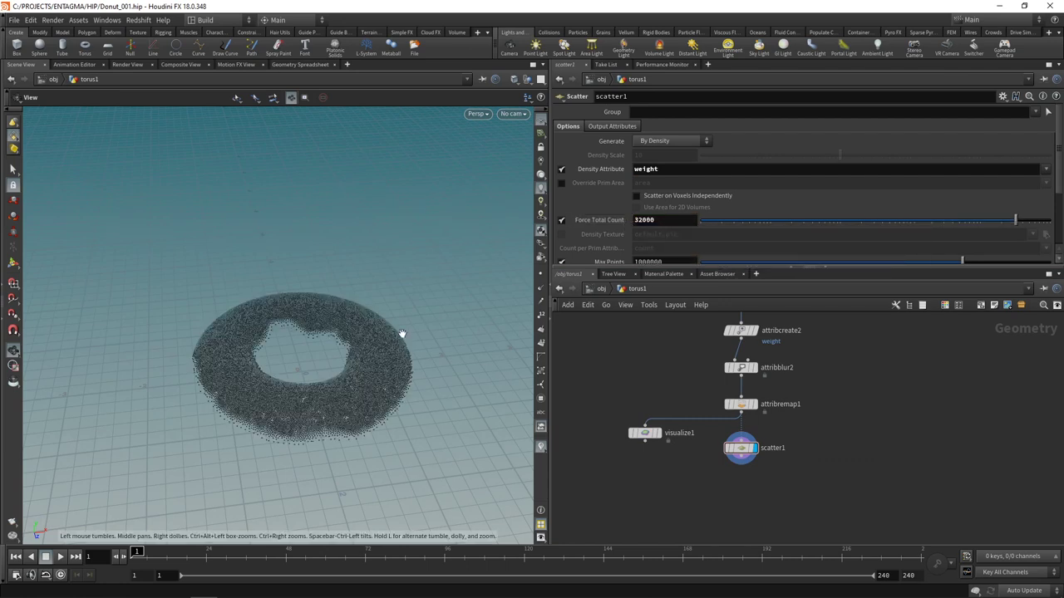
left_click_drag(401, 334, 378, 391)
- Compare the scattered points with relaxation off and on, and set Relax Iterations to 15
left_click_drag(806, 268, 803, 381)
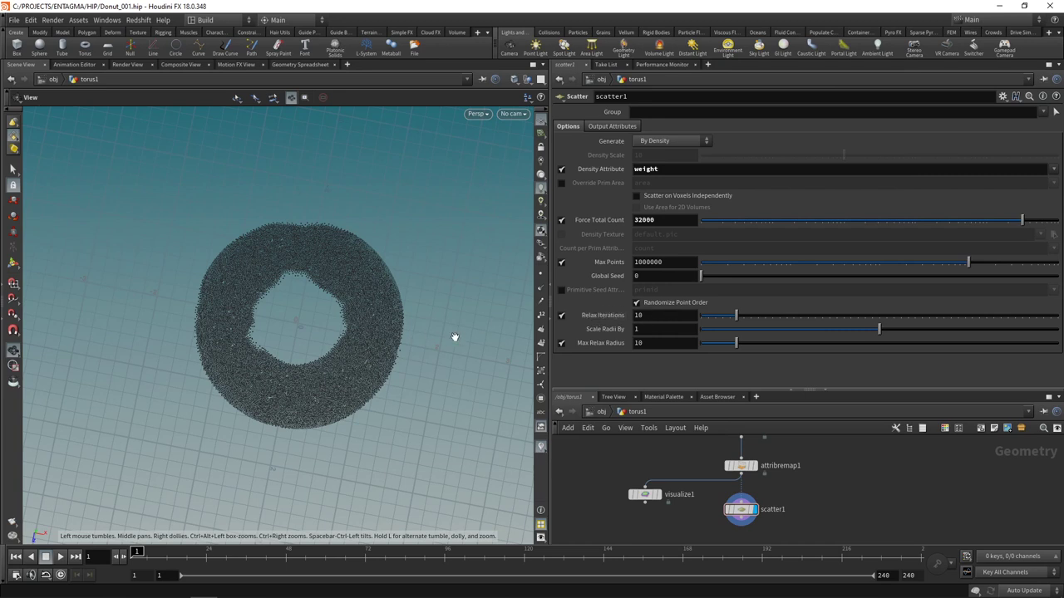
scroll(383, 338, "up", 10)
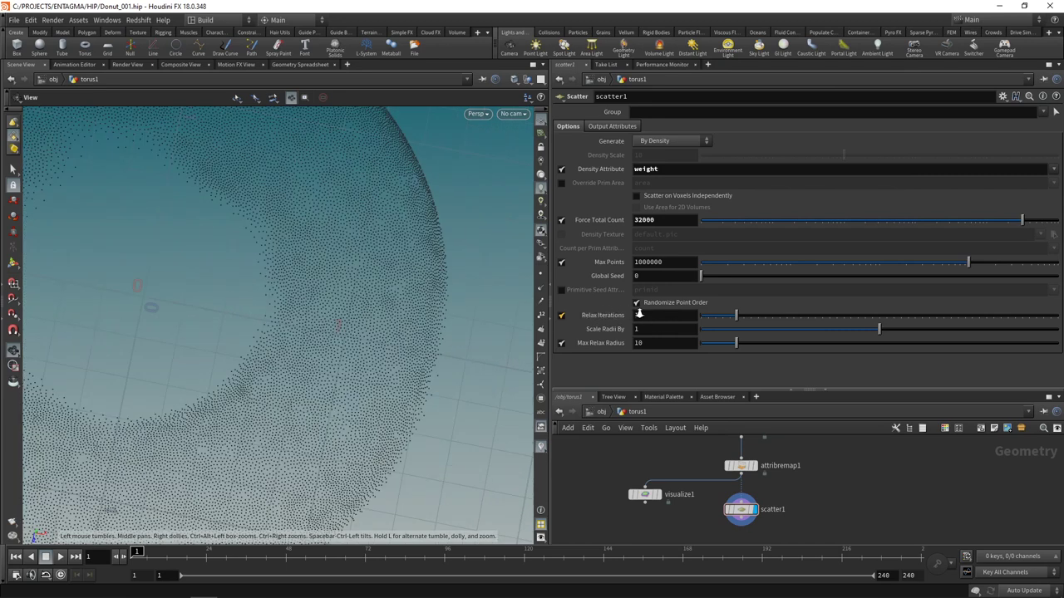
left_click(560, 317)
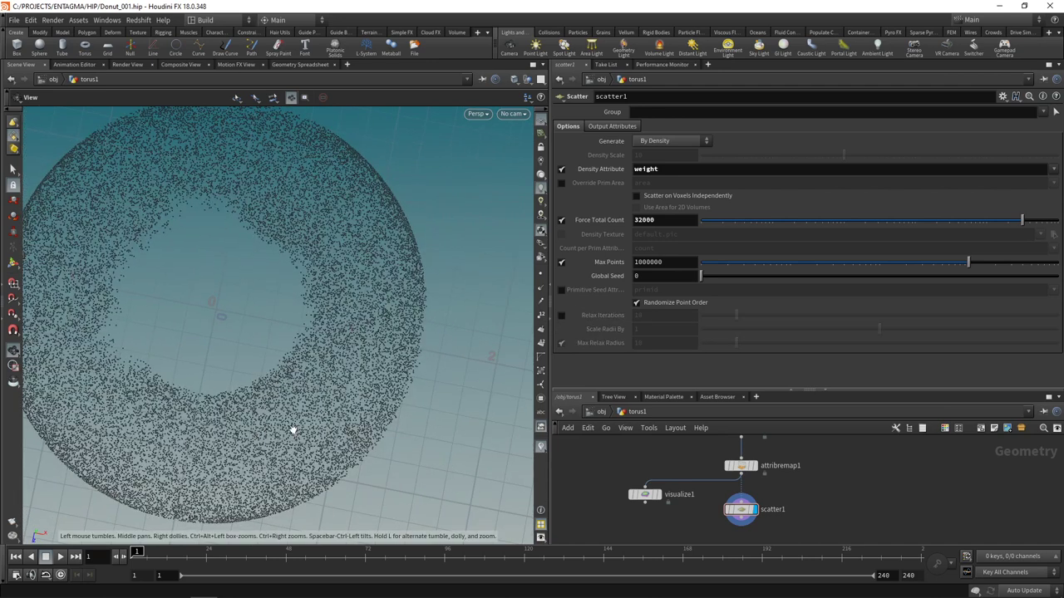
left_click(561, 315)
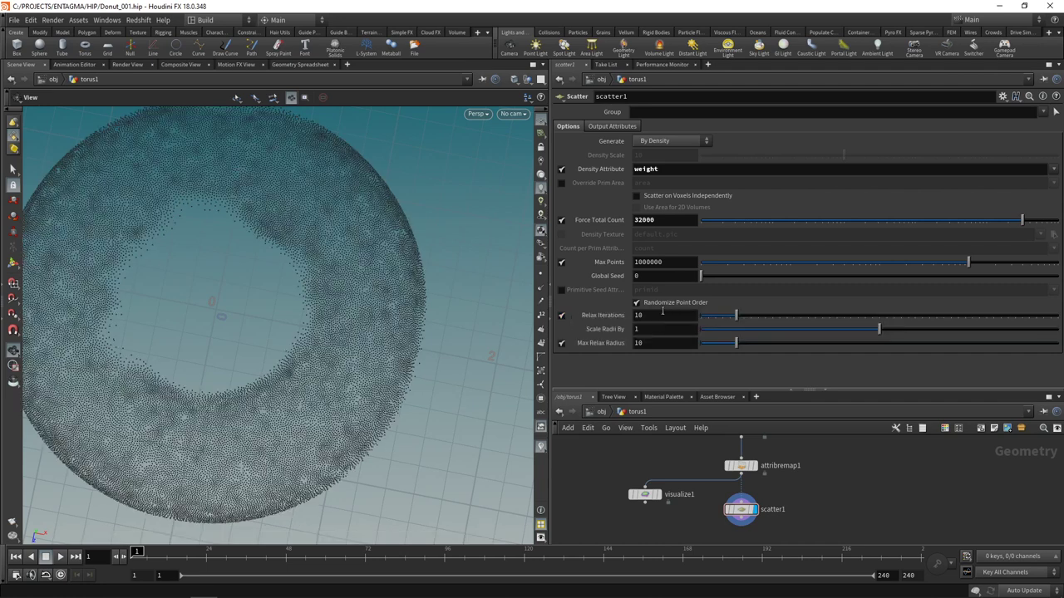
key("Up")
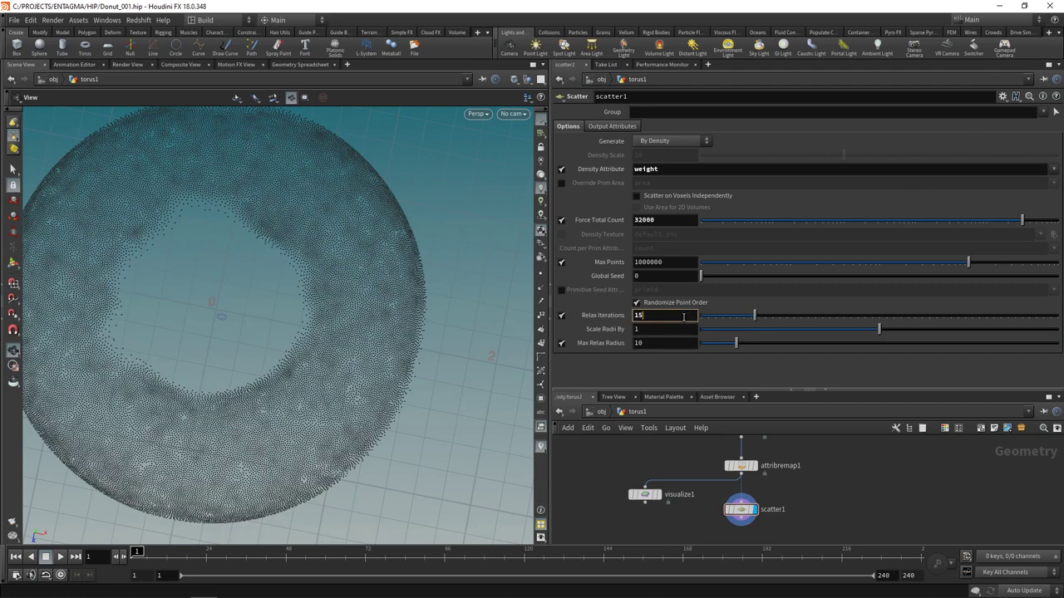
- Set the scatter's Relax Iterations to 32 and view the points from the side
scroll(688, 313, "up", 17)
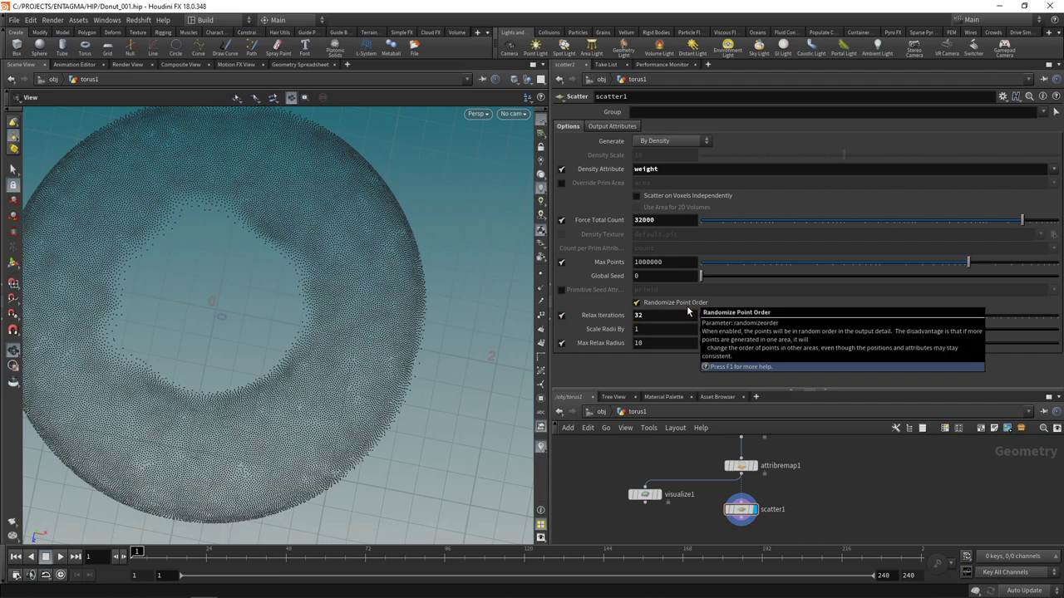
left_click_drag(298, 223, 297, 285)
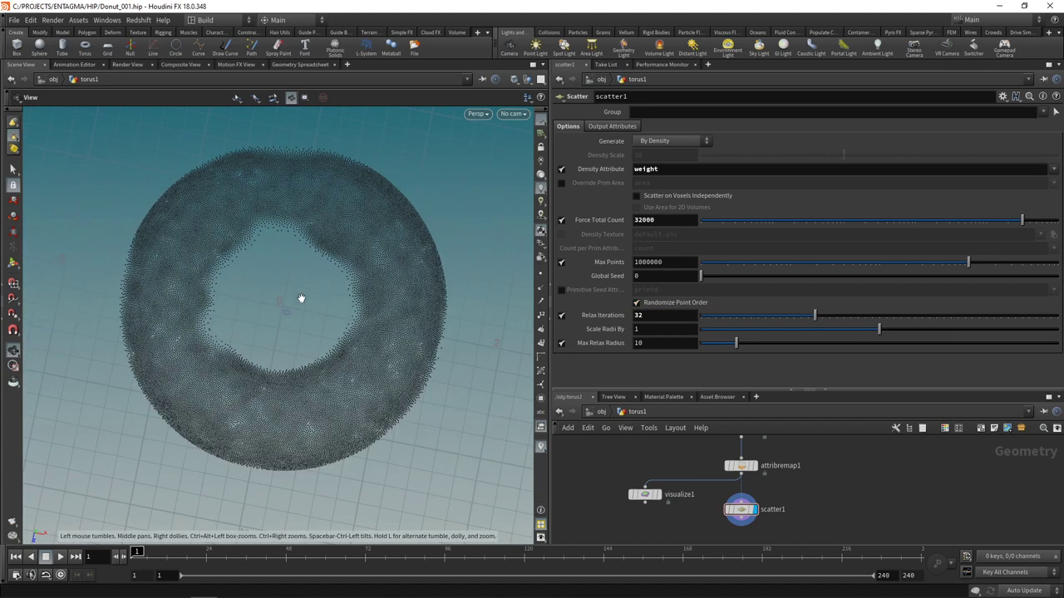
left_click_drag(327, 368, 339, 264)
- Show attribremap1's donut surface as a template behind the scattered points
left_click_drag(649, 390, 652, 246)
middle_click_drag(748, 407, 733, 429)
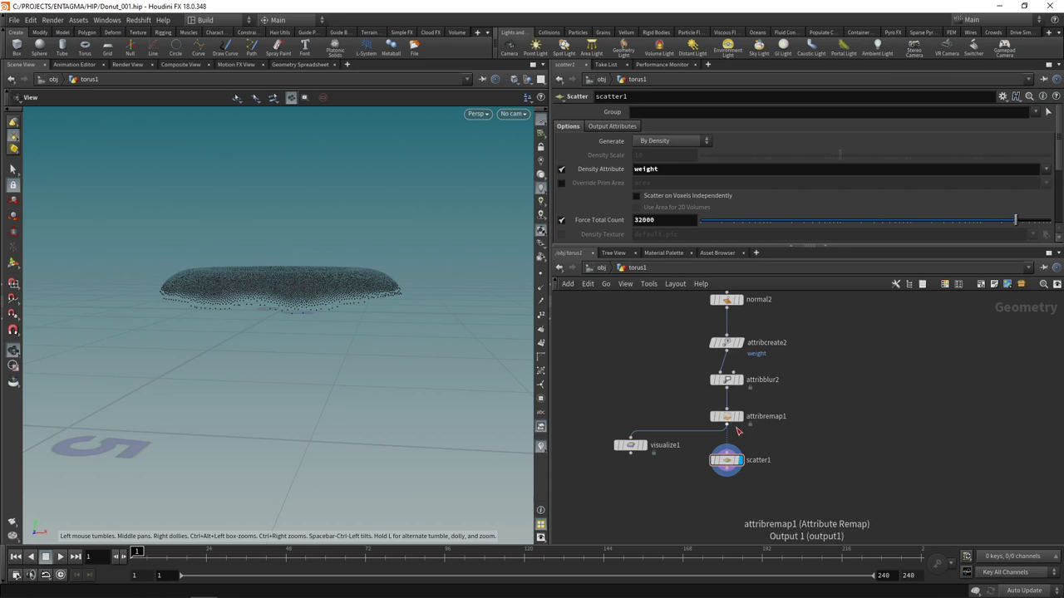
mouse_move(739, 423)
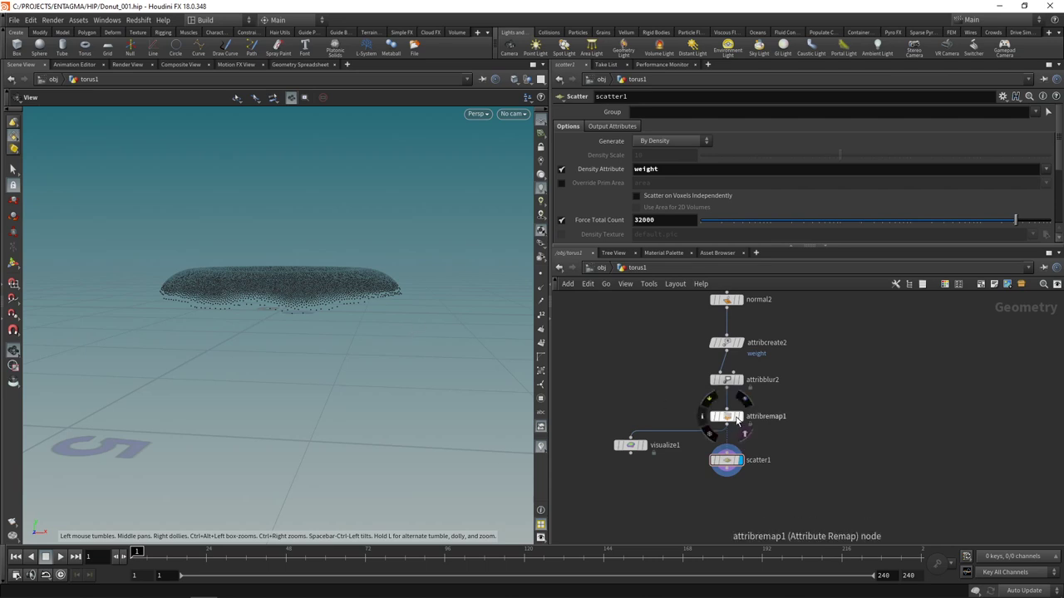
left_click(746, 434)
left_click_drag(404, 314, 378, 327)
right_click_drag(379, 327, 408, 309)
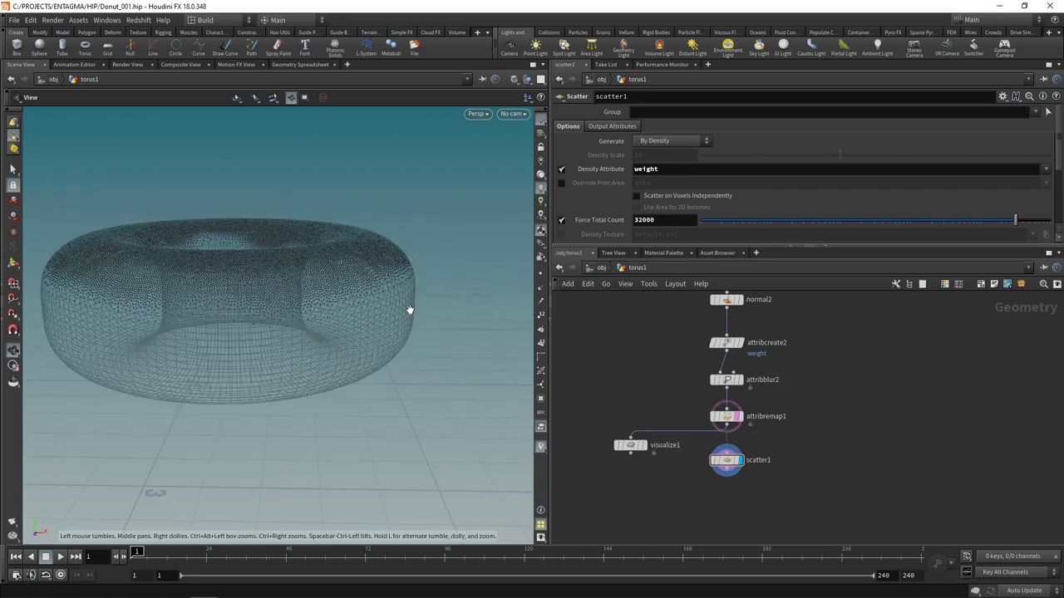
mouse_move(408, 308)
left_mouse_down()
mouse_move(384, 306)
mouse_move(369, 352)
mouse_move(408, 328)
left_mouse_up()
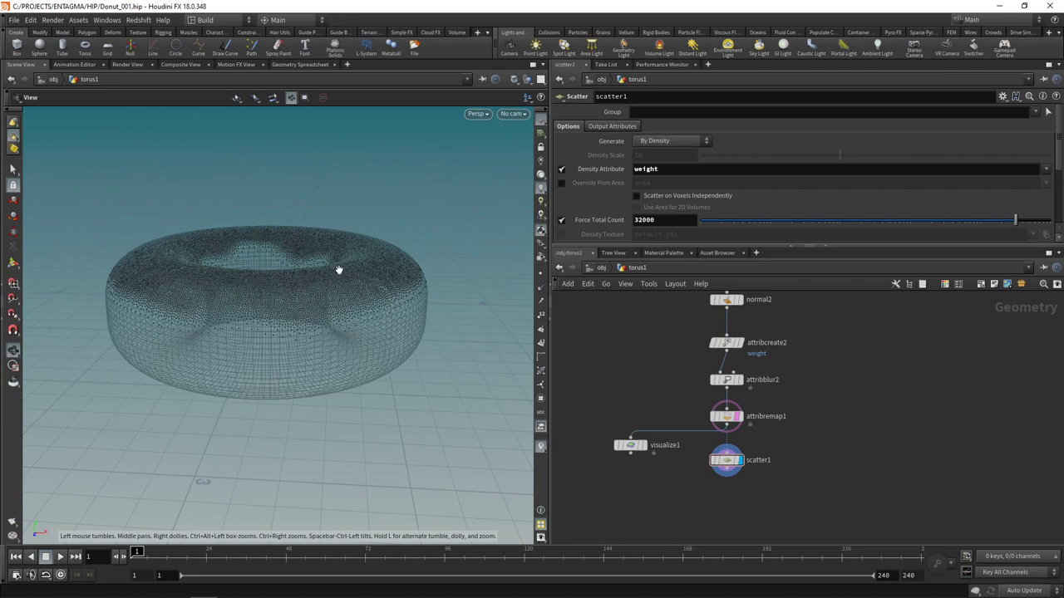
- Add a Peak node fed by scatter1 and display it
key("Tab")
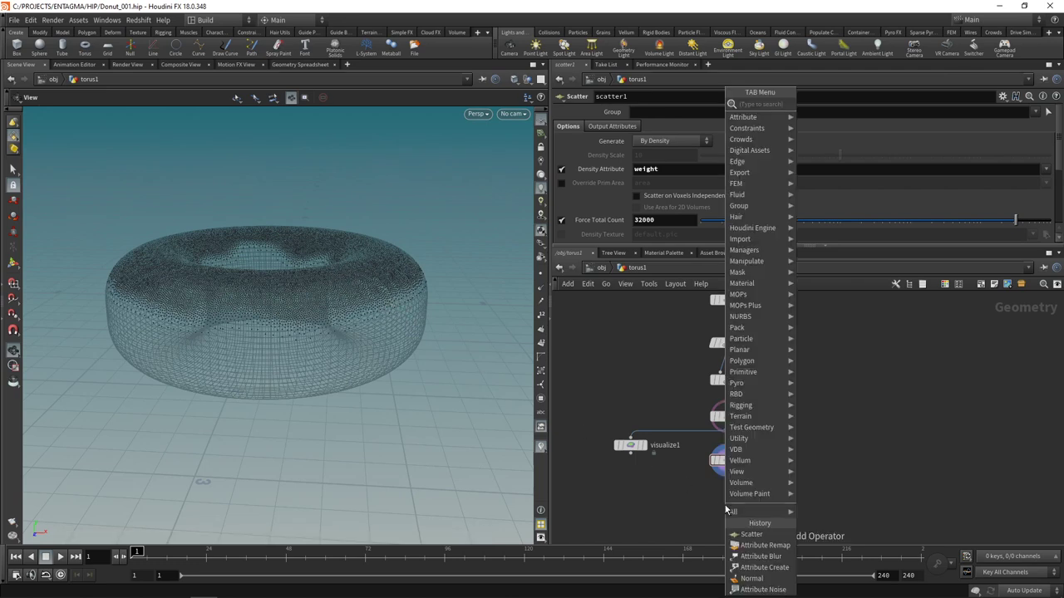
type("peak")
key("Return")
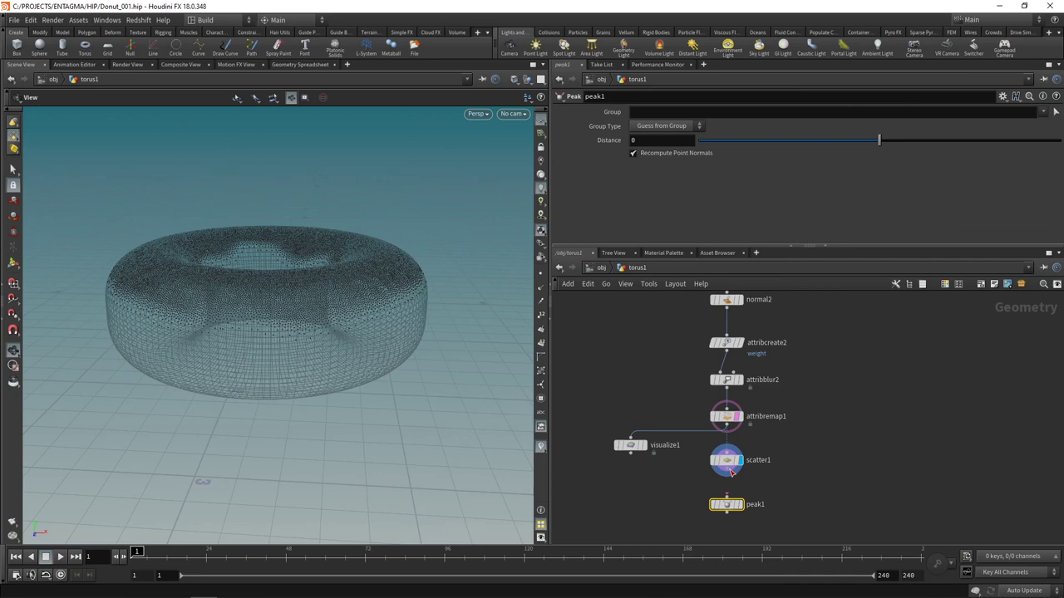
left_click(728, 474)
left_click(726, 497)
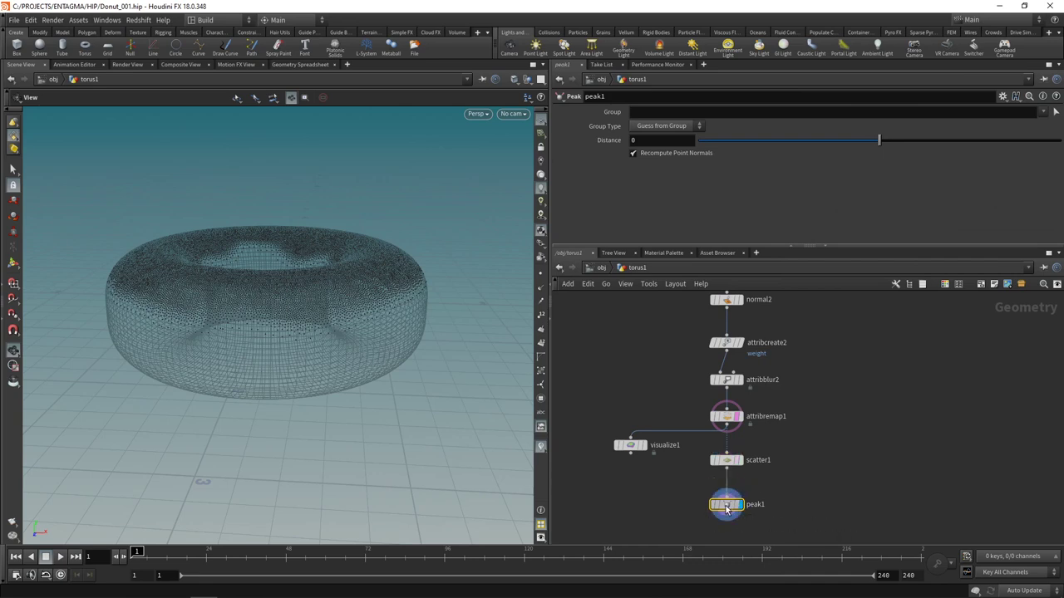
- Set the Peak distance to 0.02 to offset the points from the donut surface
left_click_drag(882, 142, 882, 146)
left_click(681, 140)
type("0.02")
key("Return")
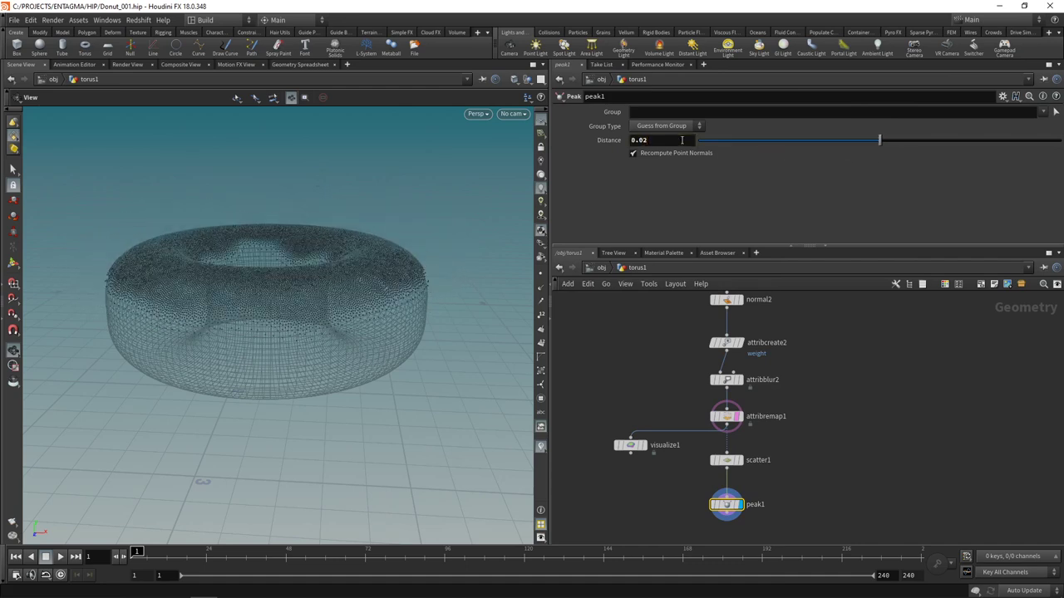
left_click_drag(407, 257, 396, 280)
- Add a VDB from Particles node fed by peak1 and display it
middle_click_drag(793, 444, 796, 418)
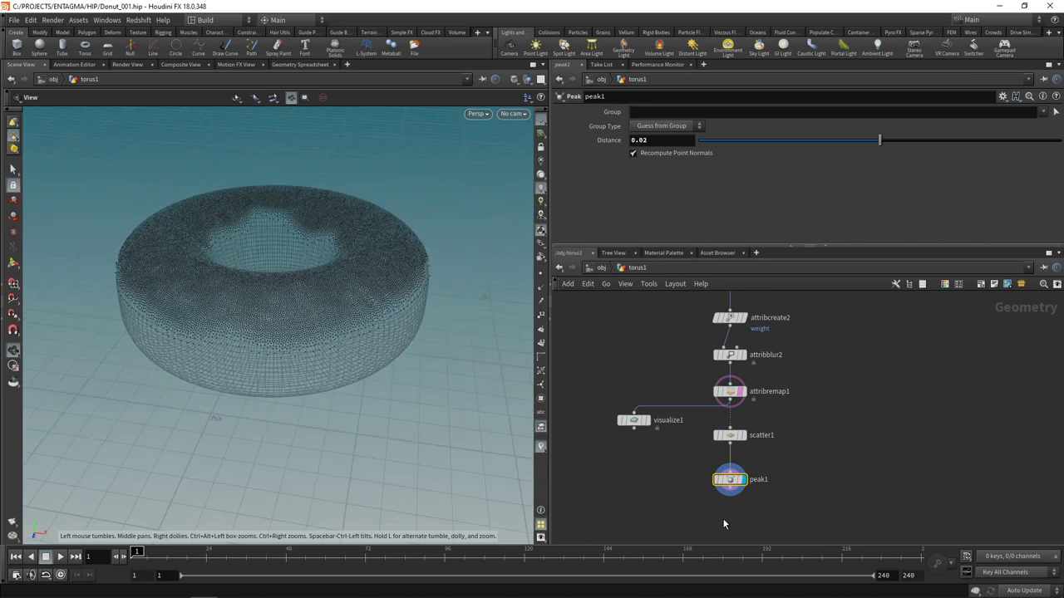
middle_click_drag(723, 524, 708, 498)
key("Tab")
type("vdb")
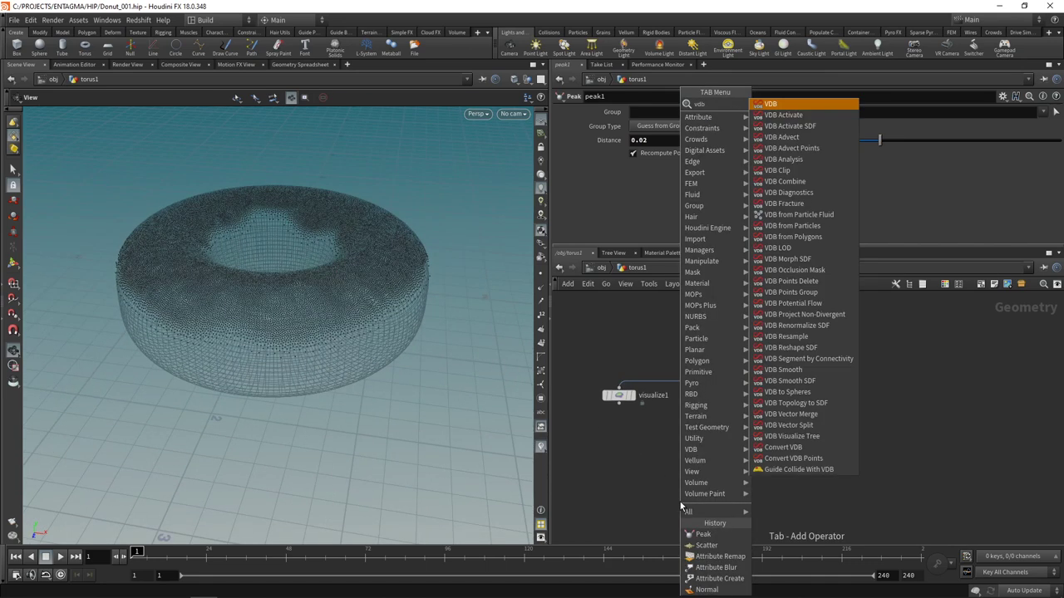
type("frompar")
key("Return")
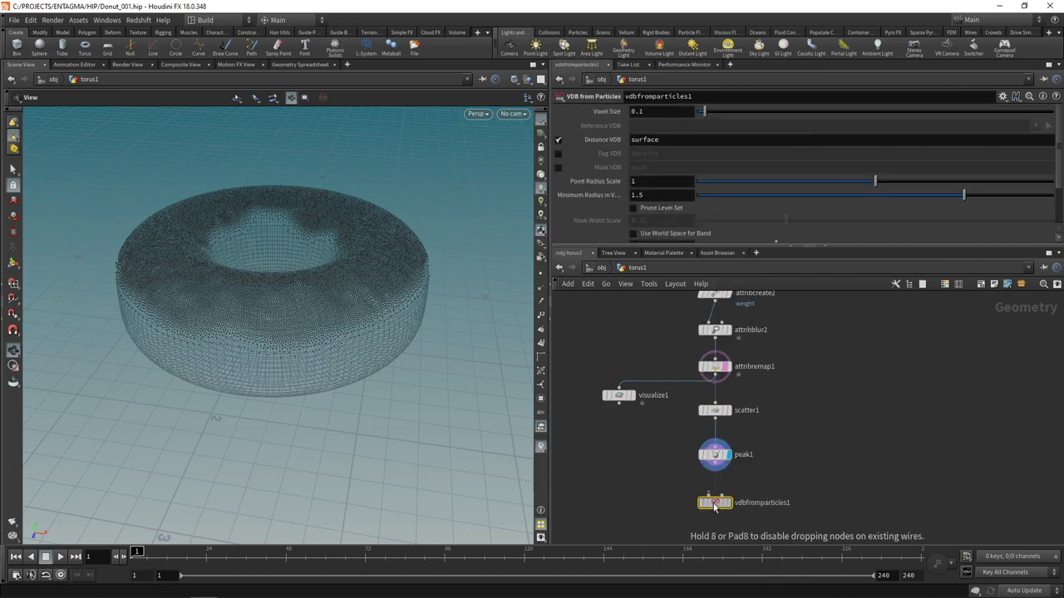
left_click(713, 503)
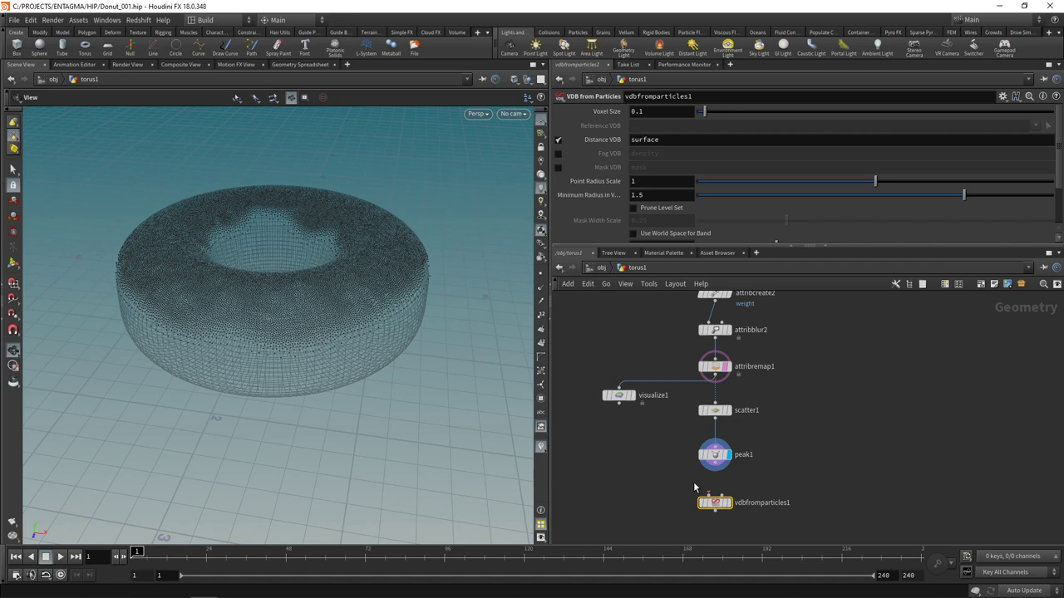
mouse_move(730, 507)
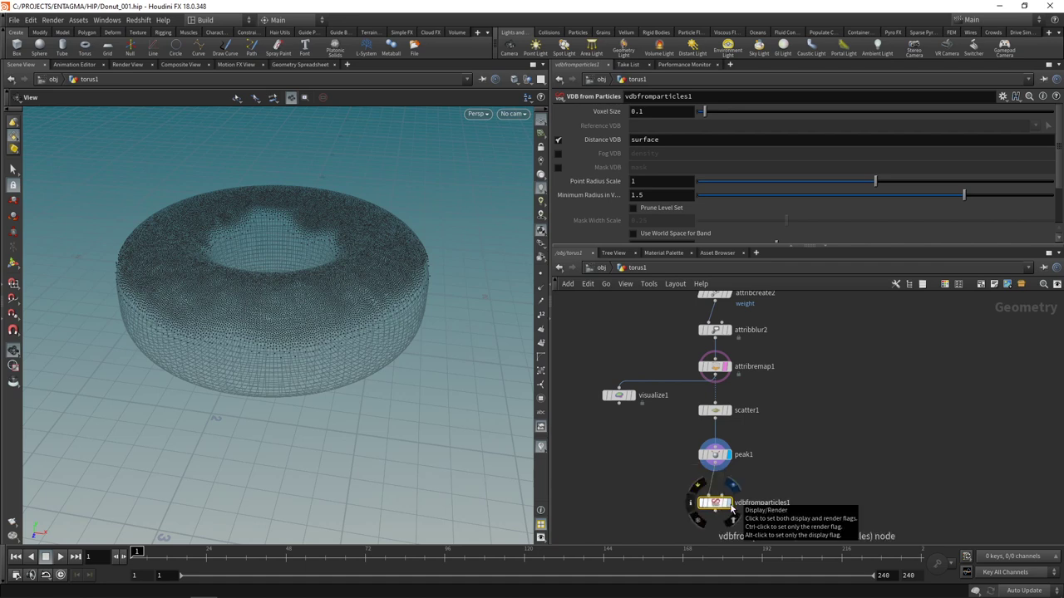
left_click(731, 509)
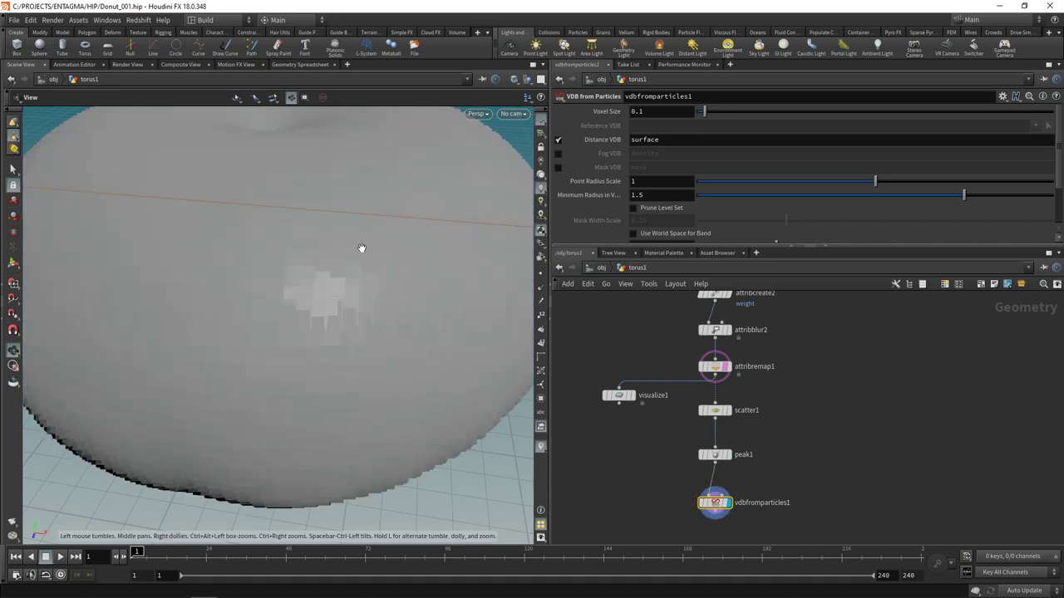
- Set the particle VDB's Point Radius Scale to 0.03 and its Voxel Size to 0.01
right_click_drag(361, 250, 261, 291)
mouse_move(282, 271)
left_mouse_down()
mouse_move(306, 346)
mouse_move(299, 267)
left_mouse_up()
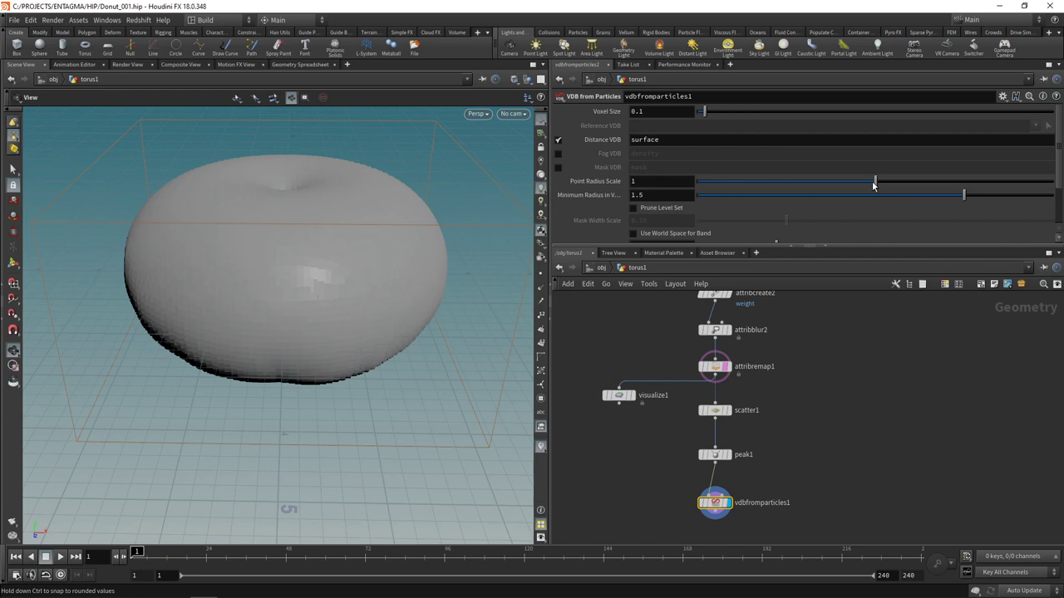
left_click_drag(870, 186, 839, 186)
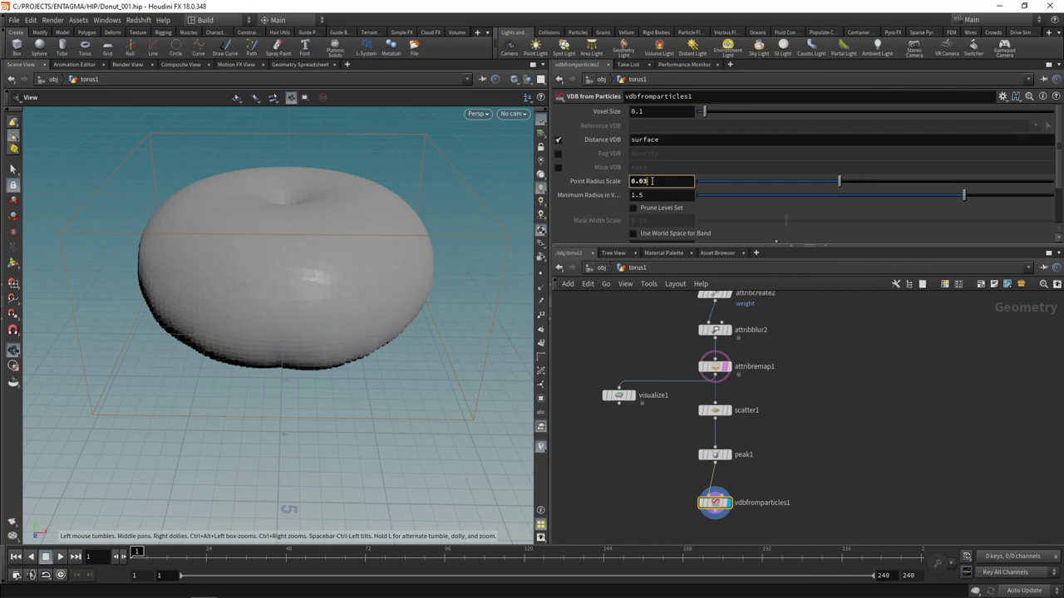
key("Return")
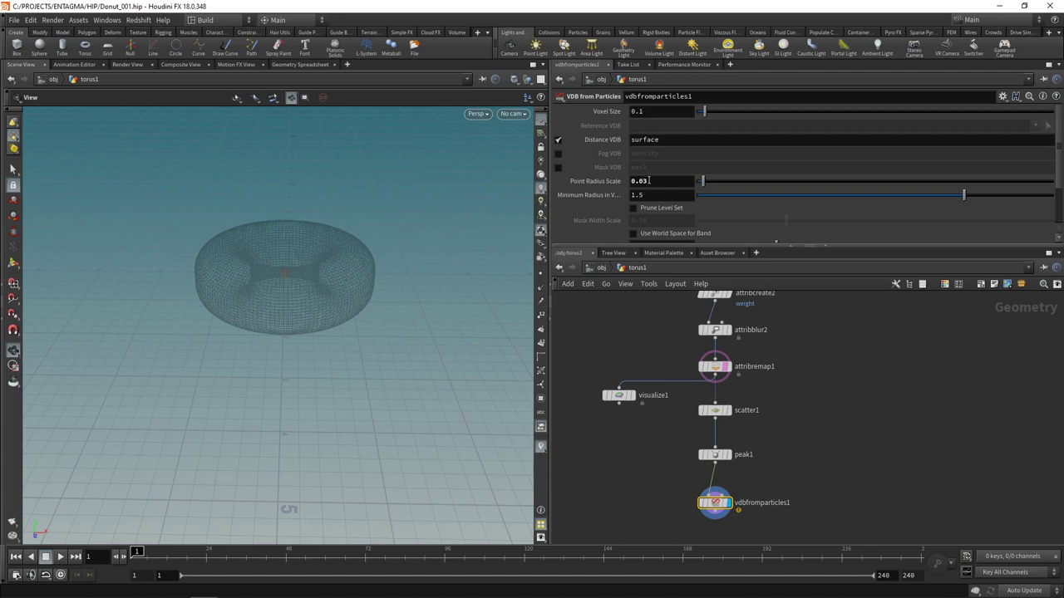
left_click(660, 112)
key("Return")
scroll(274, 289, "up", 5)
left_click_drag(271, 293, 342, 305)
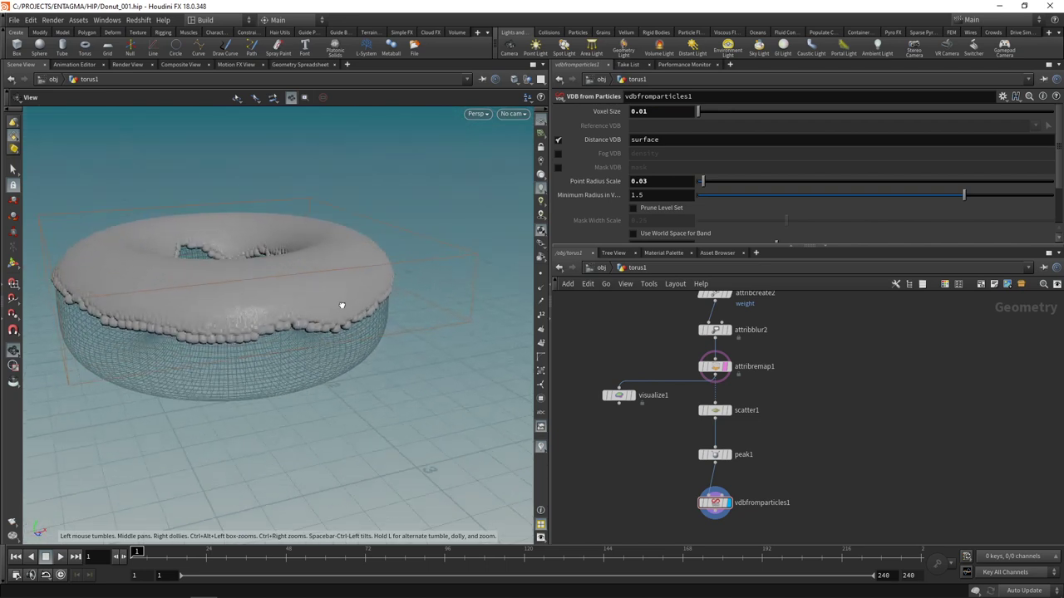
left_click_drag(316, 339, 335, 290)
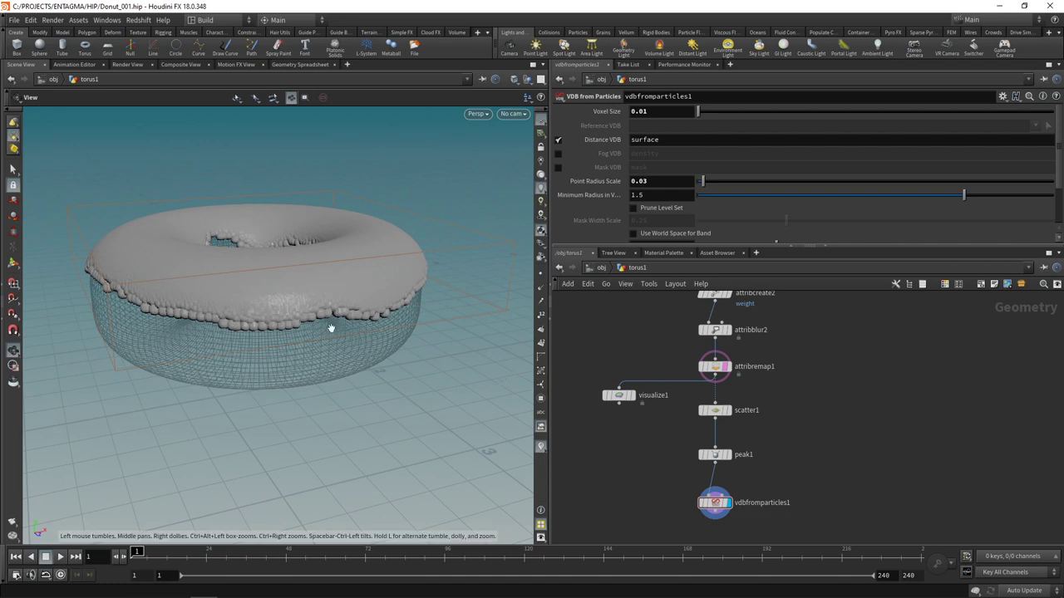
- Insert an Attribute Noise node between peak1 and vdbfromparticles1 that acts on the pscale attribute
key("Tab")
type("attribno")
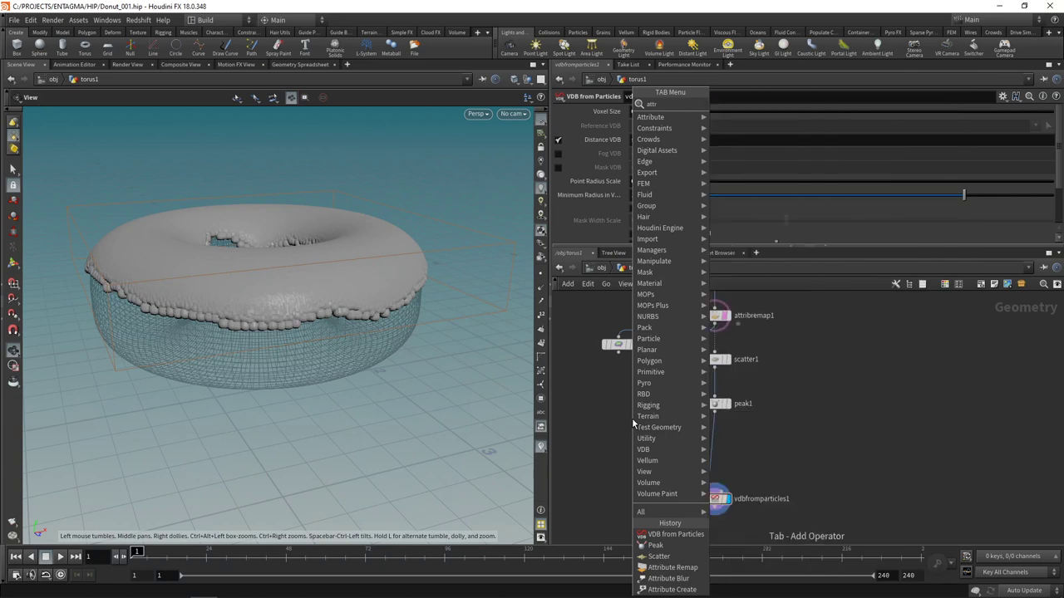
key("Return")
left_click(717, 438)
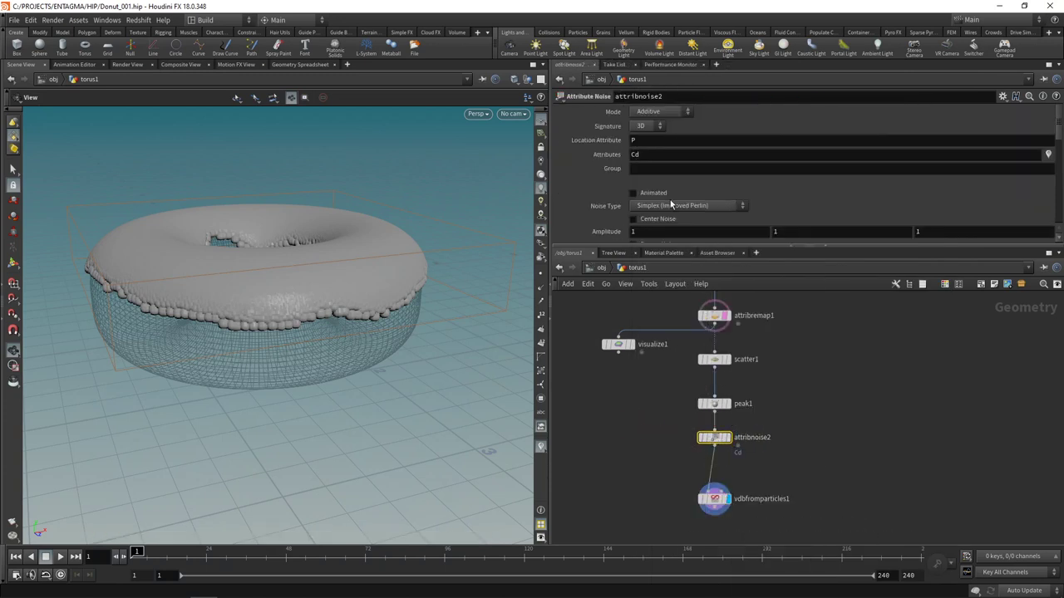
left_click(643, 155)
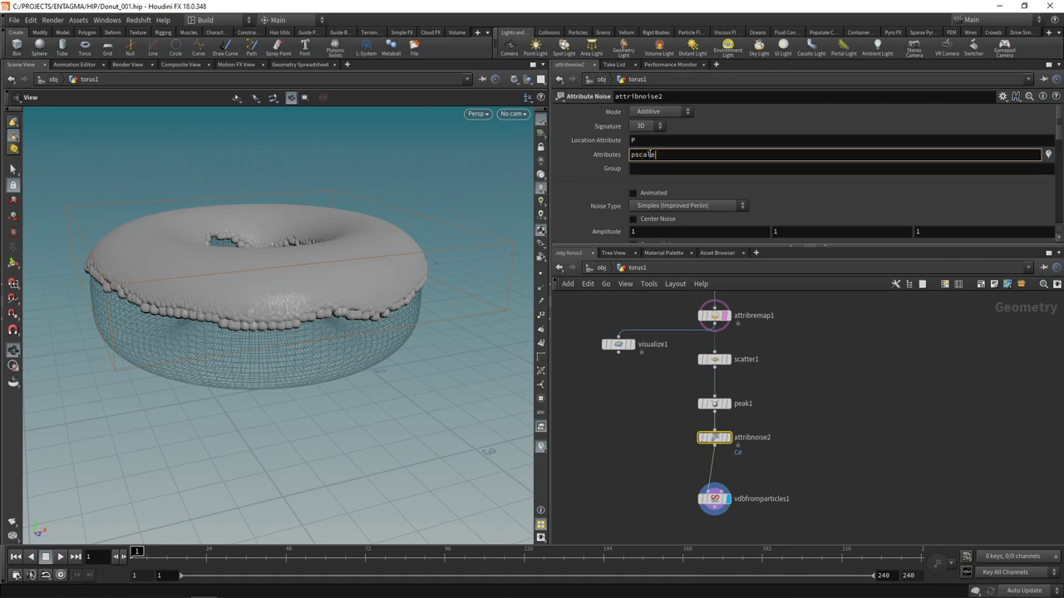
left_click(652, 414)
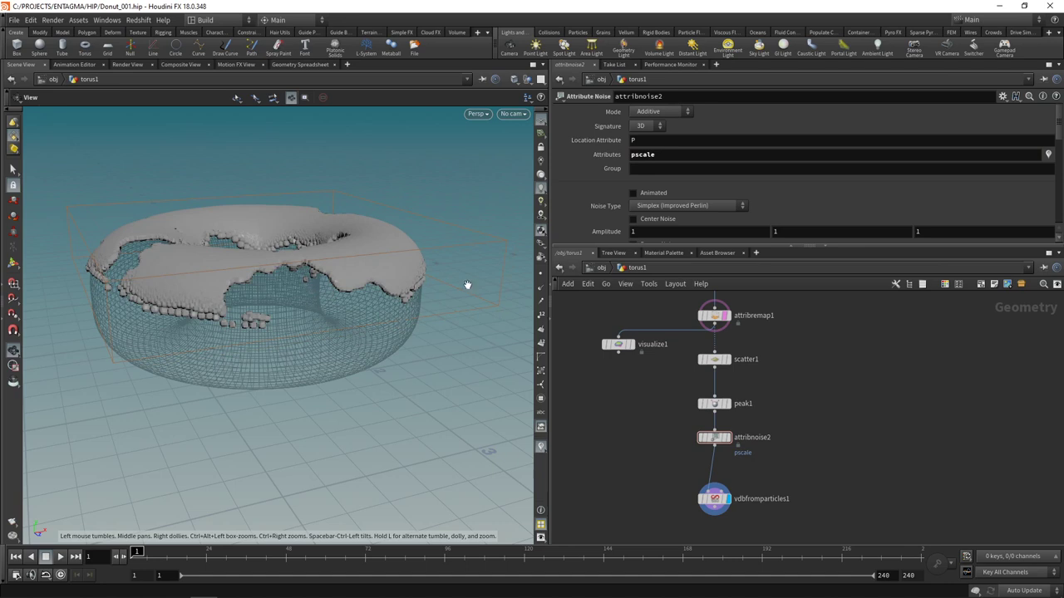
- Enable Remap Noise for the pscale noise, with a first-component minimum of 0.8 and maximum of 1.3
left_click_drag(804, 251, 669, 344)
left_click(634, 245)
left_click(646, 259)
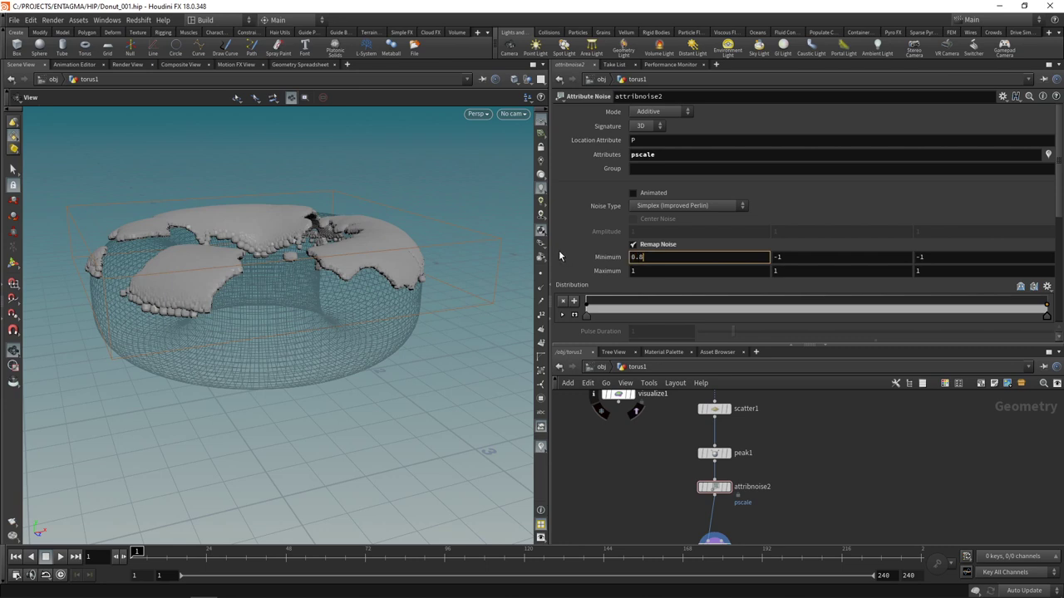
type("0.8")
key("Return")
left_click(654, 272)
type("1.")
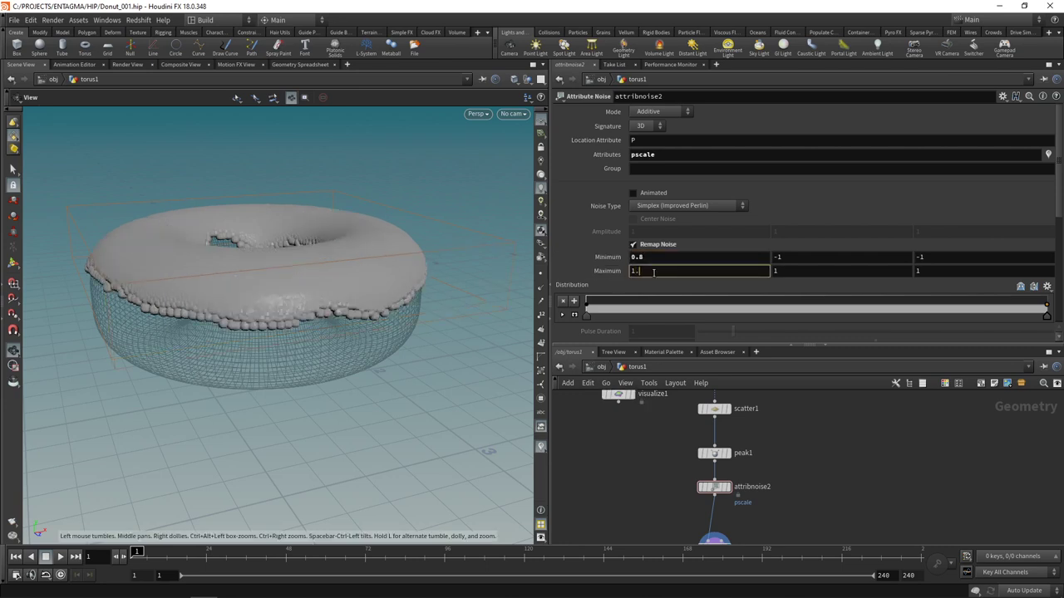
type("3")
key("Return")
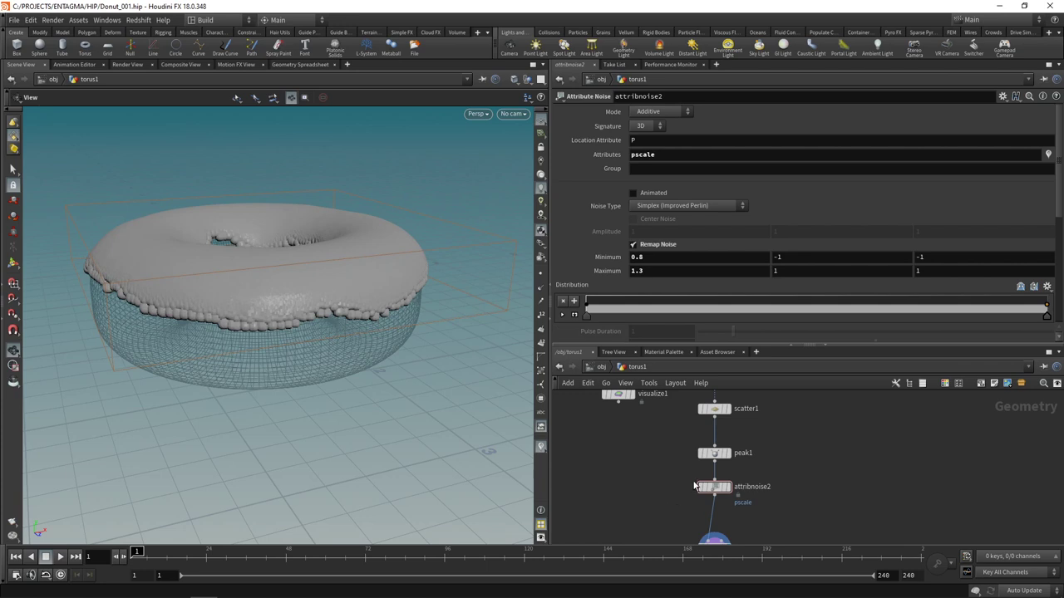
- Set the pscale noise's Element Size to 0.5 and inspect the icing surface
mouse_move(697, 489)
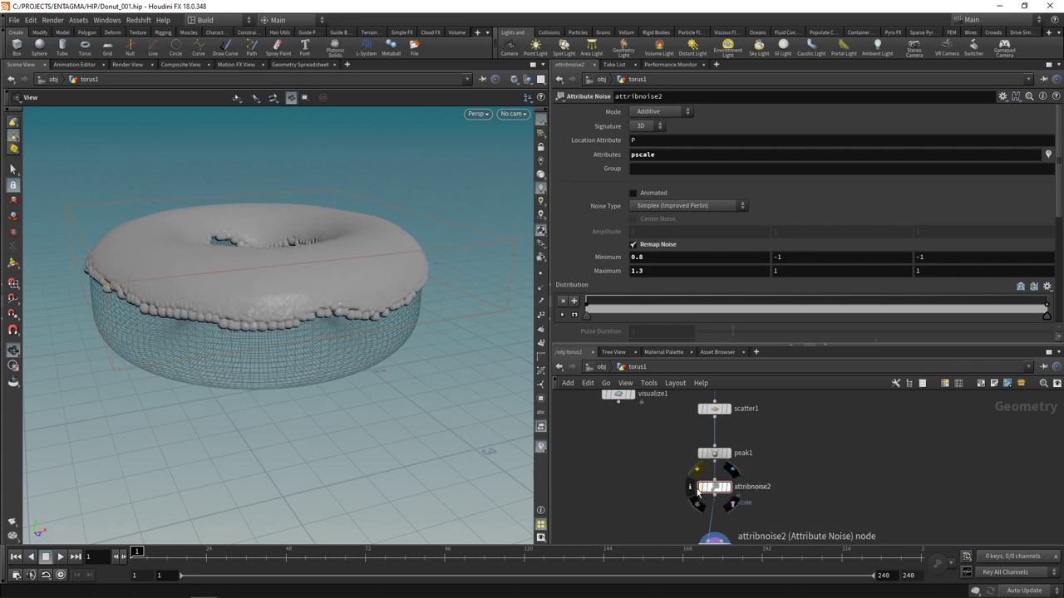
scroll(802, 216, "down", 5)
scroll(737, 145, "down", 1)
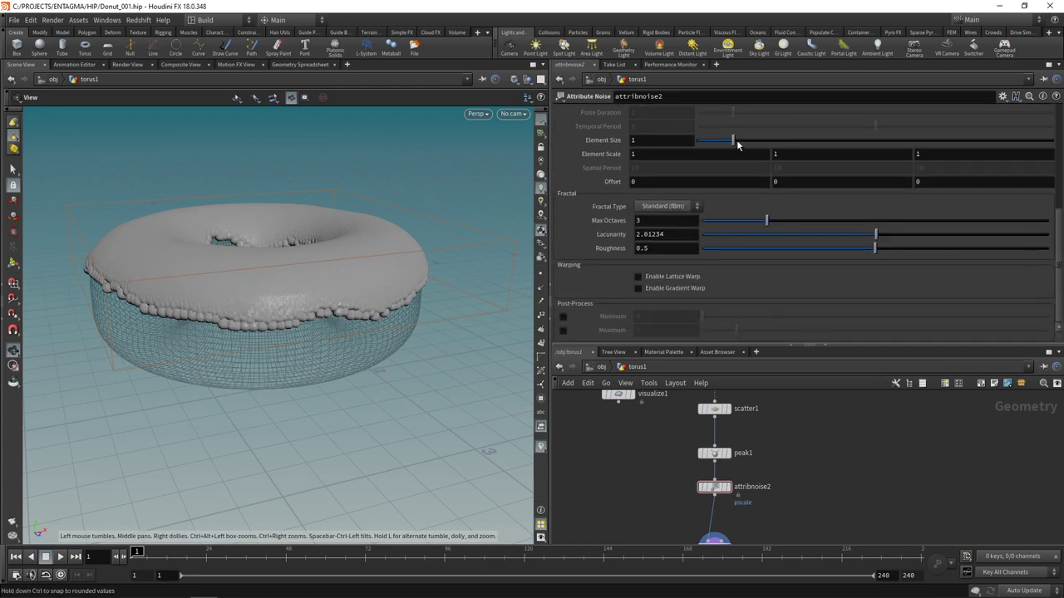
left_click_drag(734, 143, 715, 145)
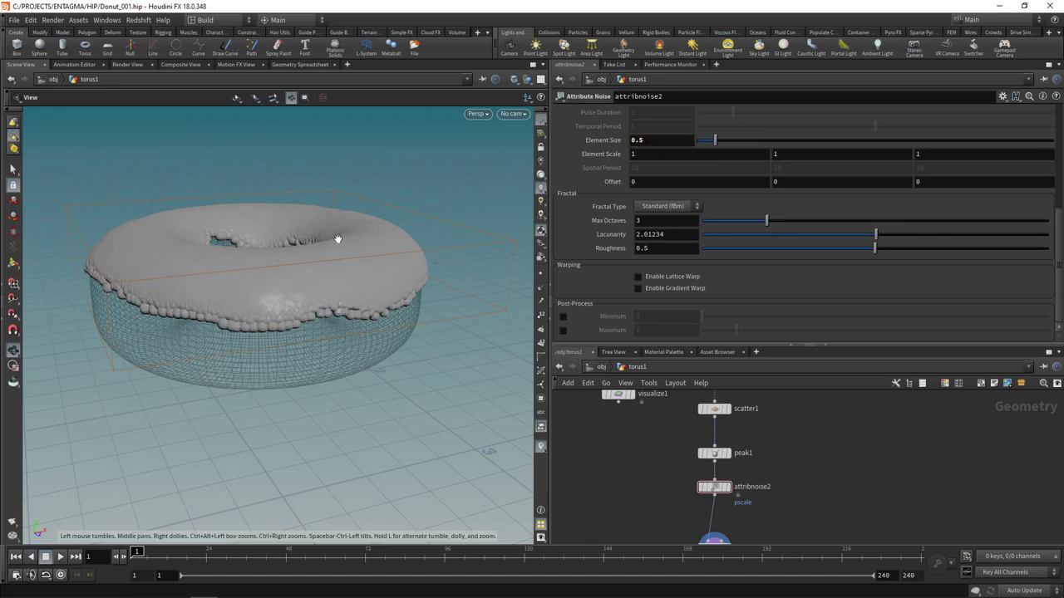
left_click_drag(342, 242, 276, 364)
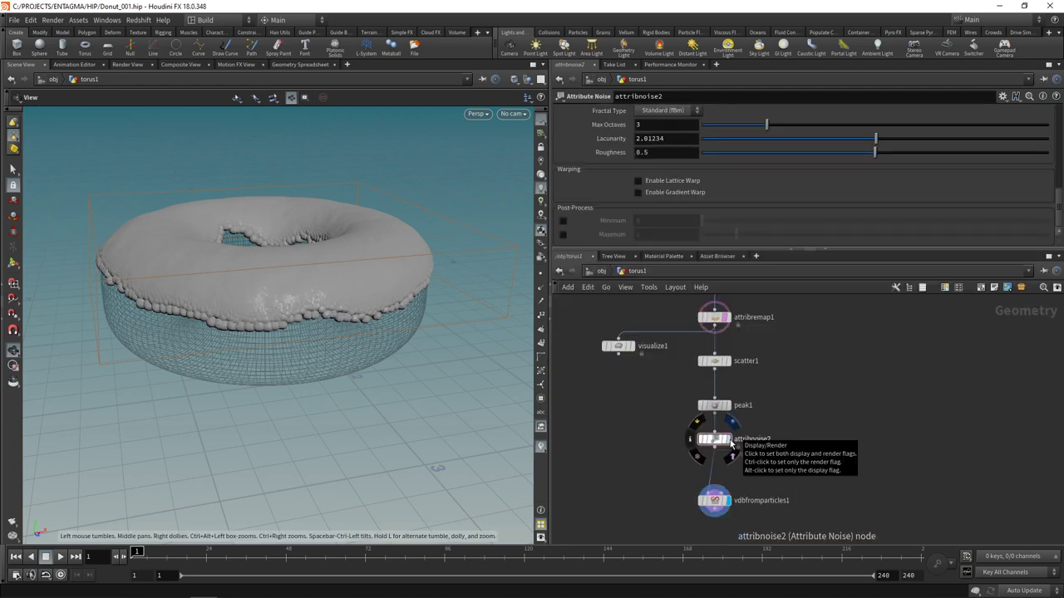
- Display attribnoise2 and examine the point attributes in its node information
left_click(730, 445)
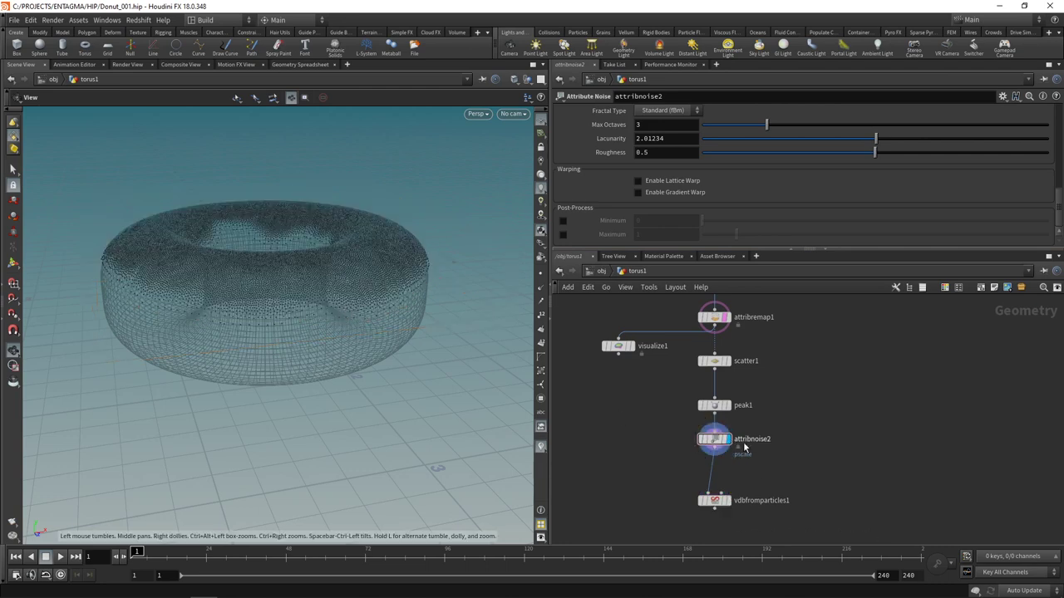
mouse_move(716, 445)
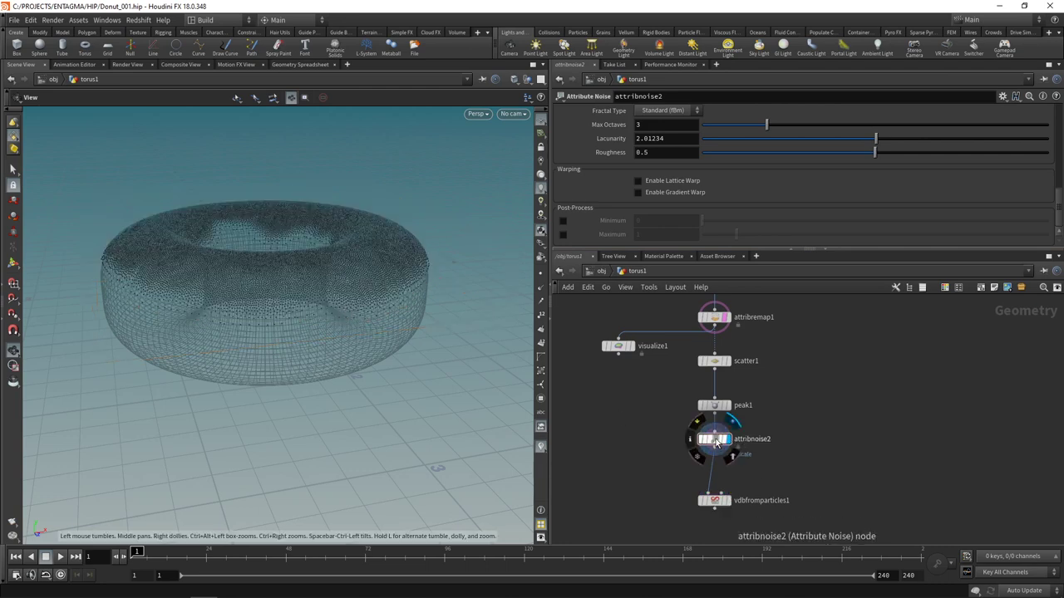
middle_click(718, 445)
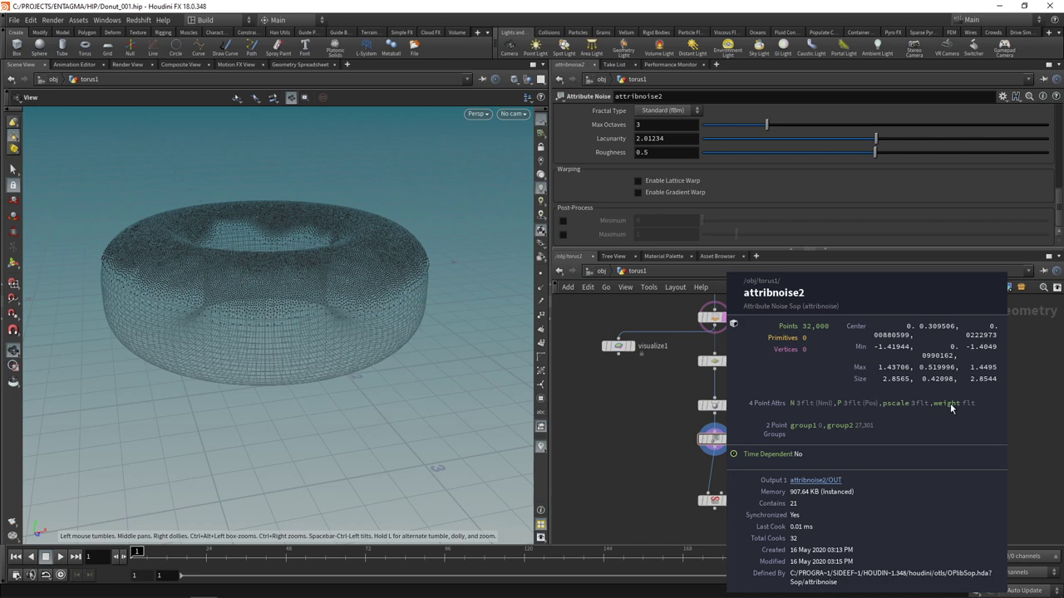
- Rewire visualize1 to the output of attribnoise2 and display it to check the weight attribute on the scattered points
left_click(729, 318)
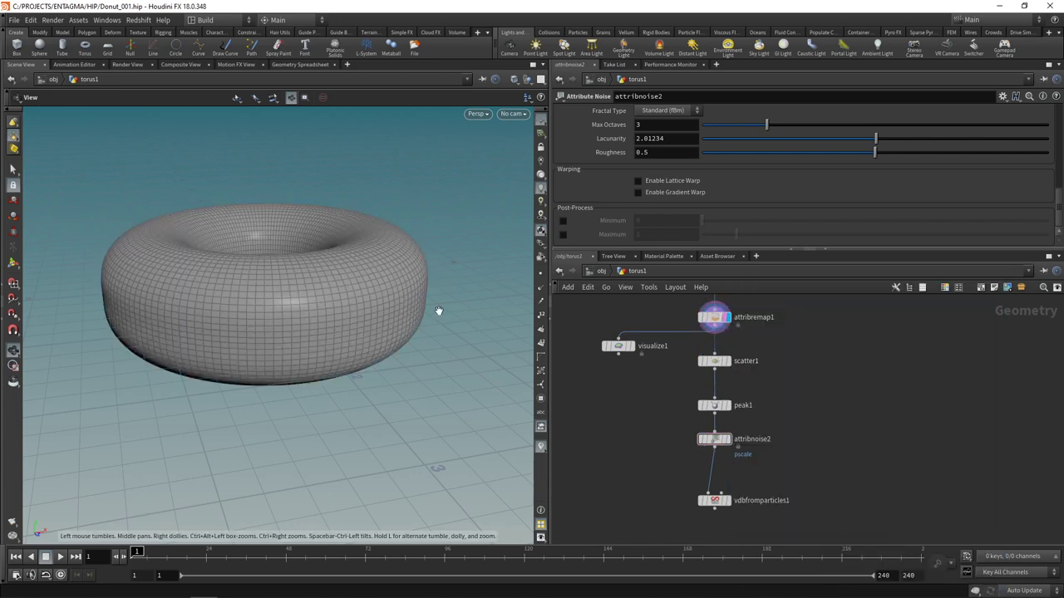
mouse_move(631, 349)
left_click_drag(636, 349, 640, 457)
left_click_drag(359, 274, 302, 360)
mouse_move(191, 297)
left_mouse_down()
mouse_move(168, 317)
mouse_move(177, 303)
left_mouse_up()
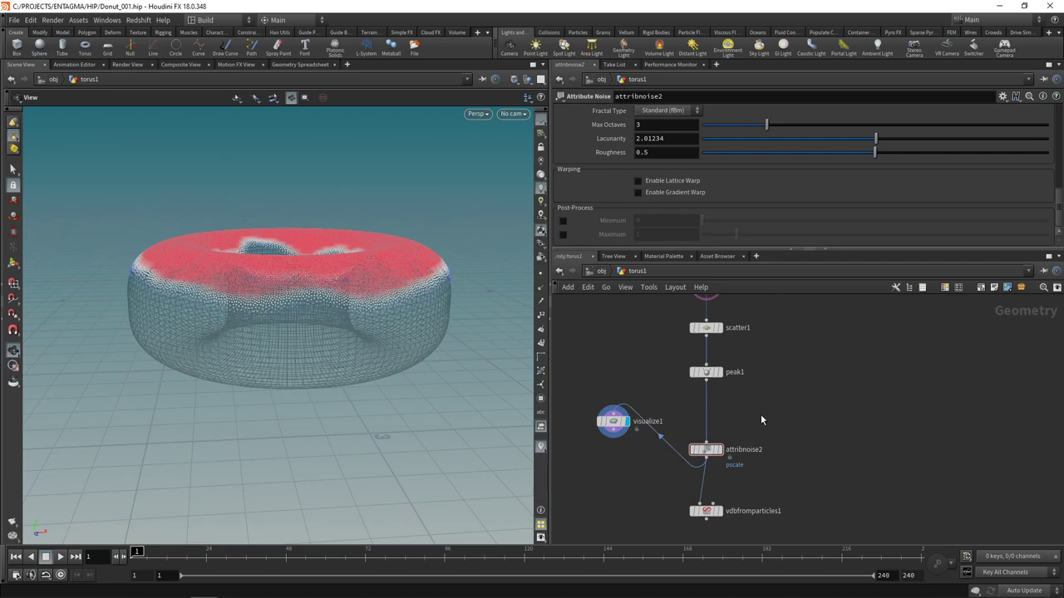
- Insert an Attribute Remap node between peak1 and attribnoise2, then display vdbfromparticles1 with attribnoise2 bypassed
key("Tab")
type("attribremap")
key("Return")
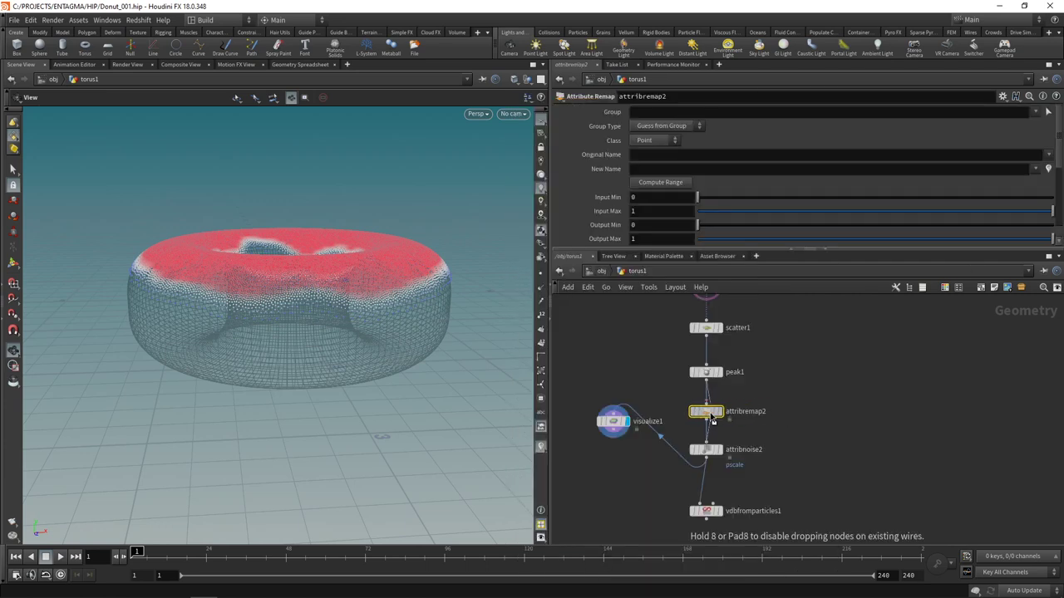
left_click(709, 416)
left_click(718, 491)
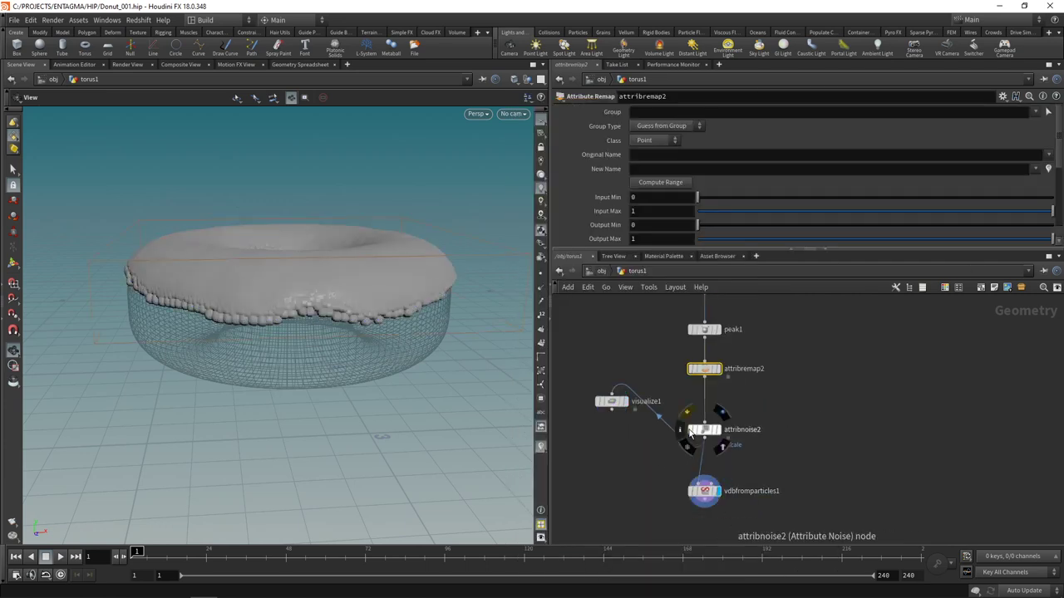
left_click(687, 412)
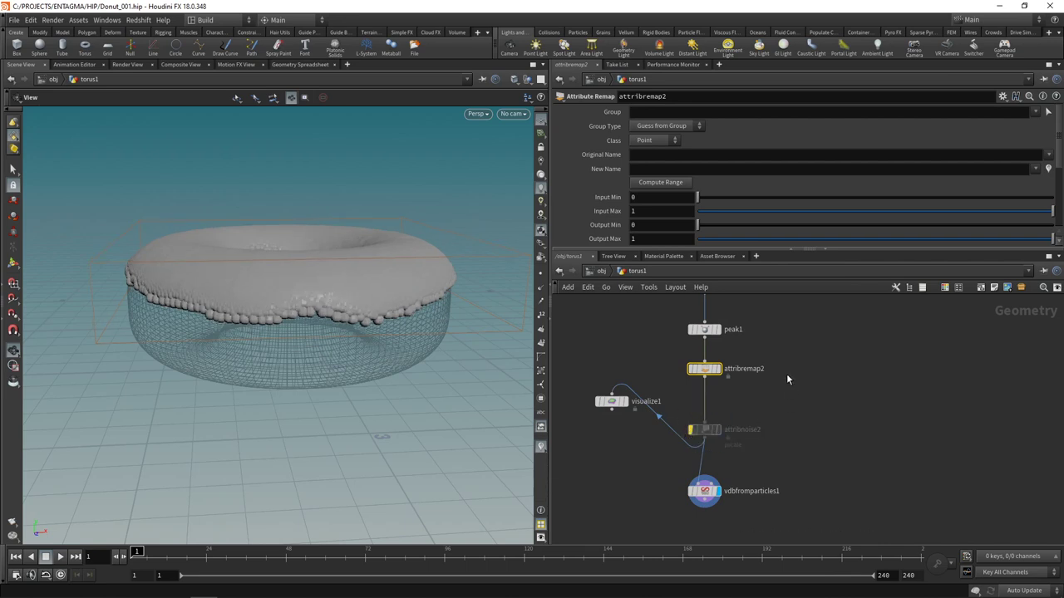
- Set attribremap2 to remap the weight attribute into pscale
left_click_drag(775, 396, 684, 354)
left_click(654, 154)
type("weight")
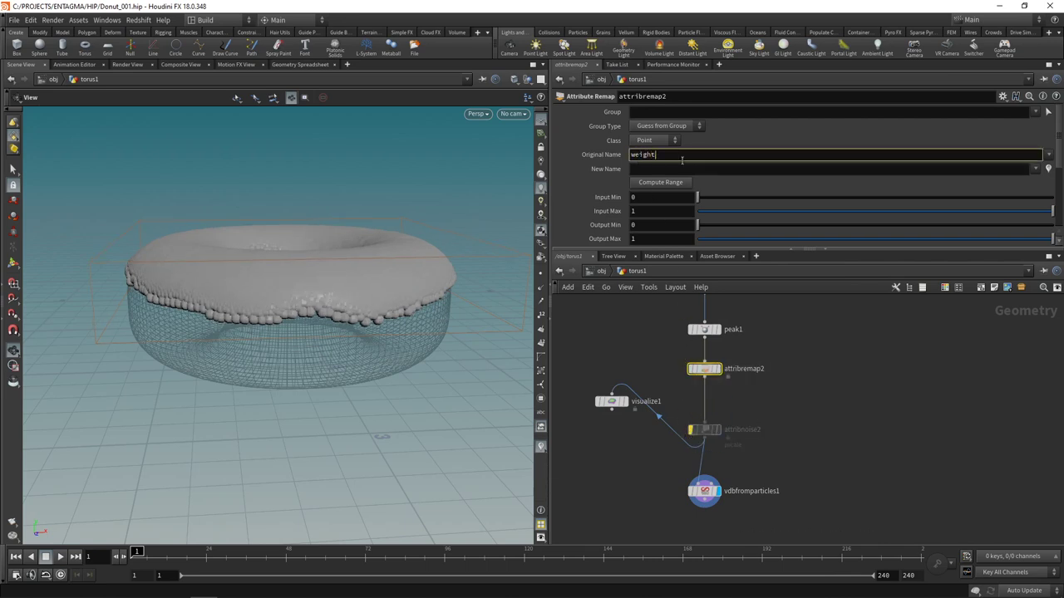
left_click(680, 169)
type("pscale")
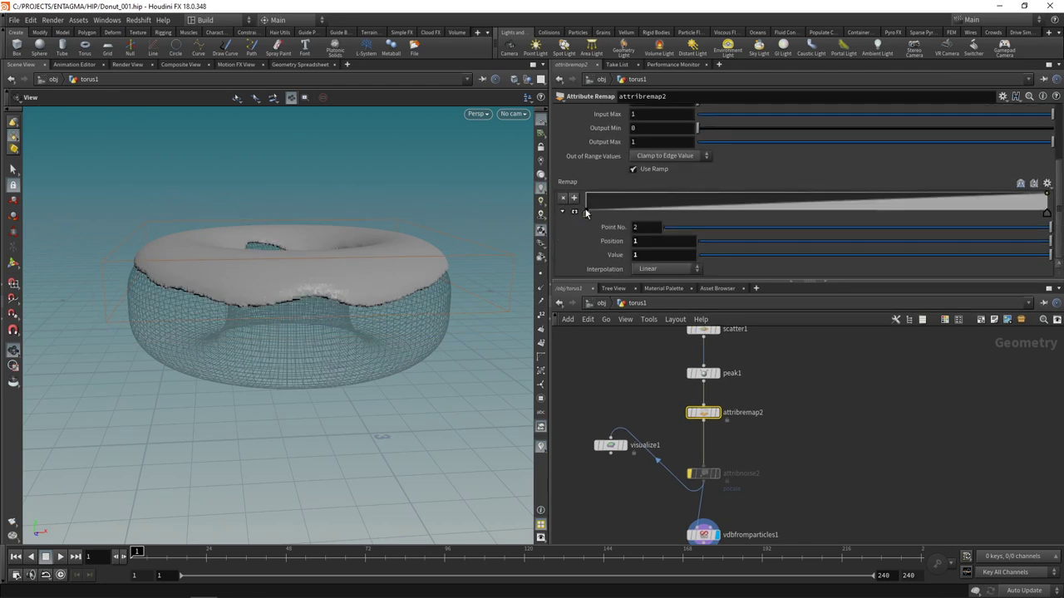
- Raise the first point of attribremap2's ramp to a value of 1 and enlarge the ramp for editing
left_click_drag(586, 213, 726, 197)
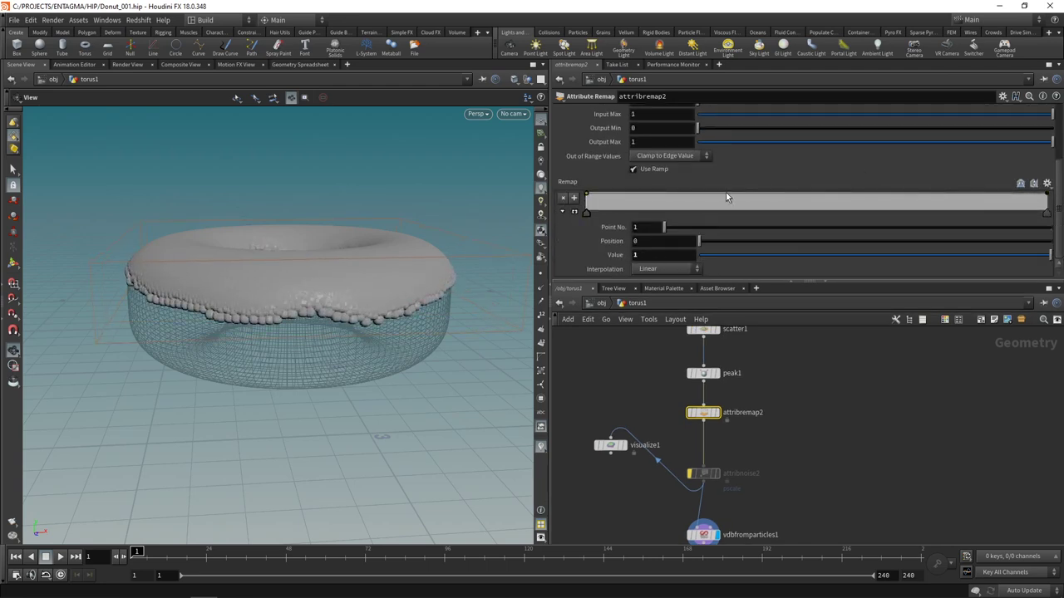
left_click(573, 211)
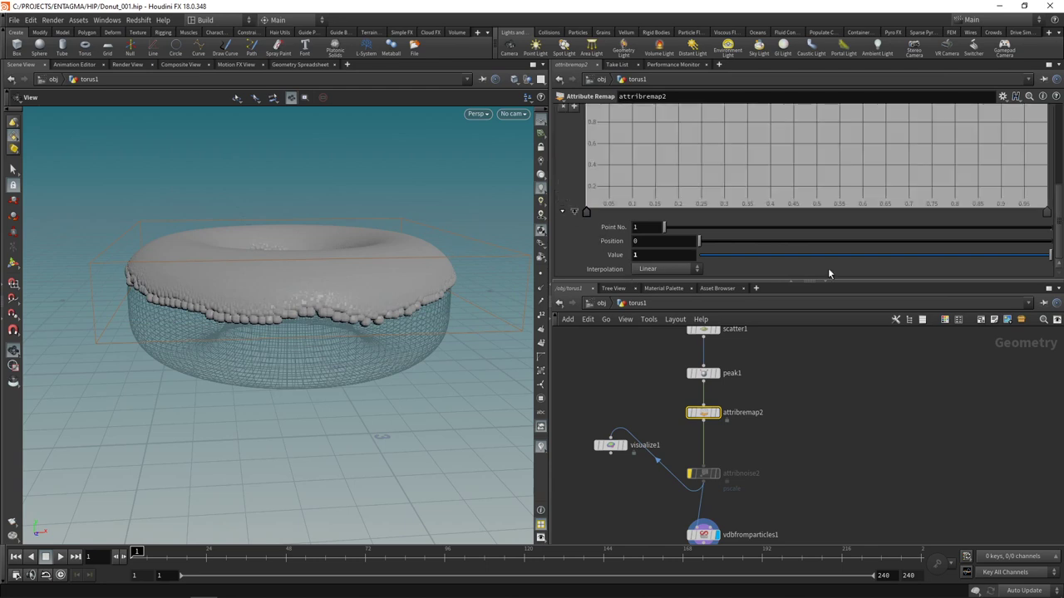
left_click_drag(1061, 244, 1060, 227)
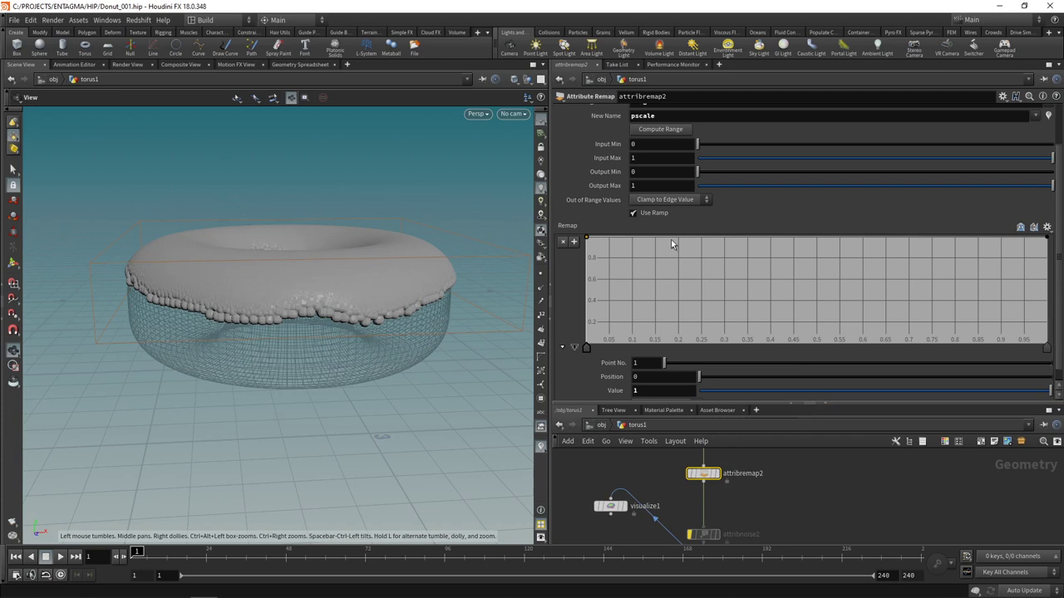
- Add three ramp points at positions of about 0.2, 0.65 and 0.86, with values of about 0.5, 0.49 and 0.71
left_click_drag(674, 238, 682, 288)
left_click_drag(902, 281, 883, 290)
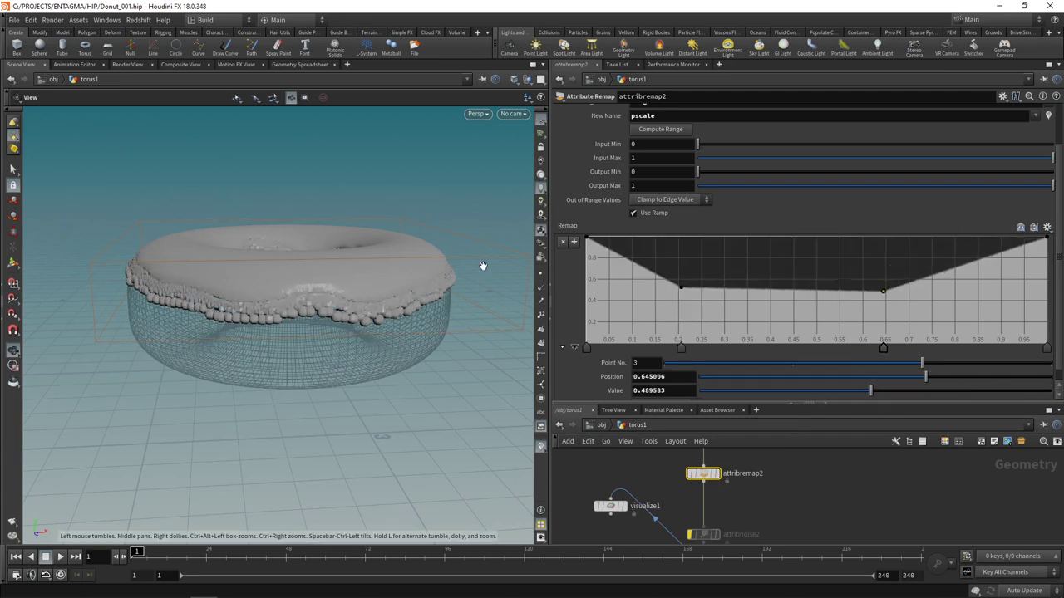
left_click(981, 267)
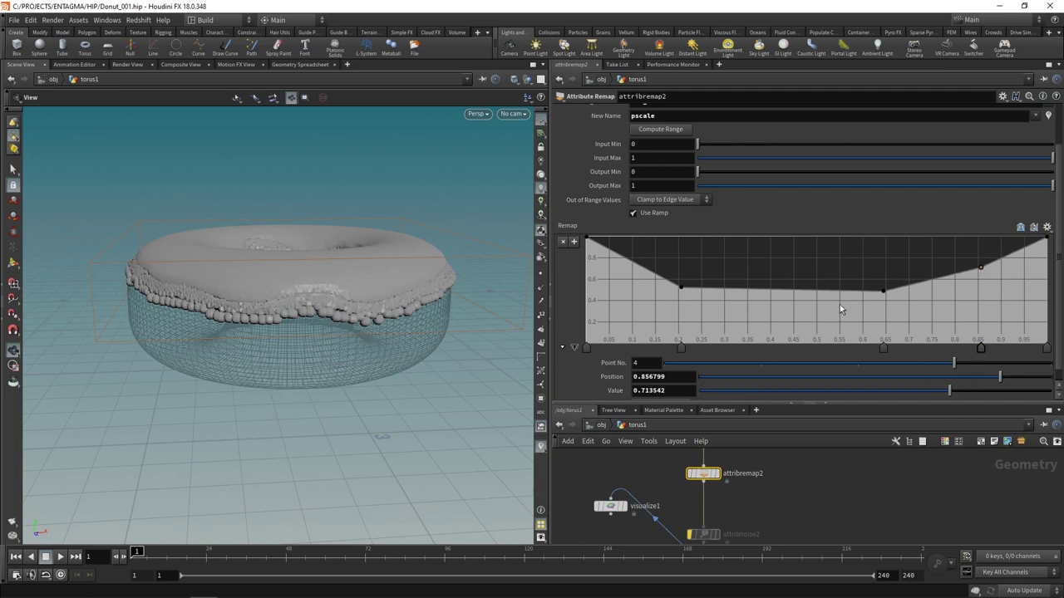
- Select all points of the pscale remap ramp and set their interpolation to B-Spline
left_click(1047, 350)
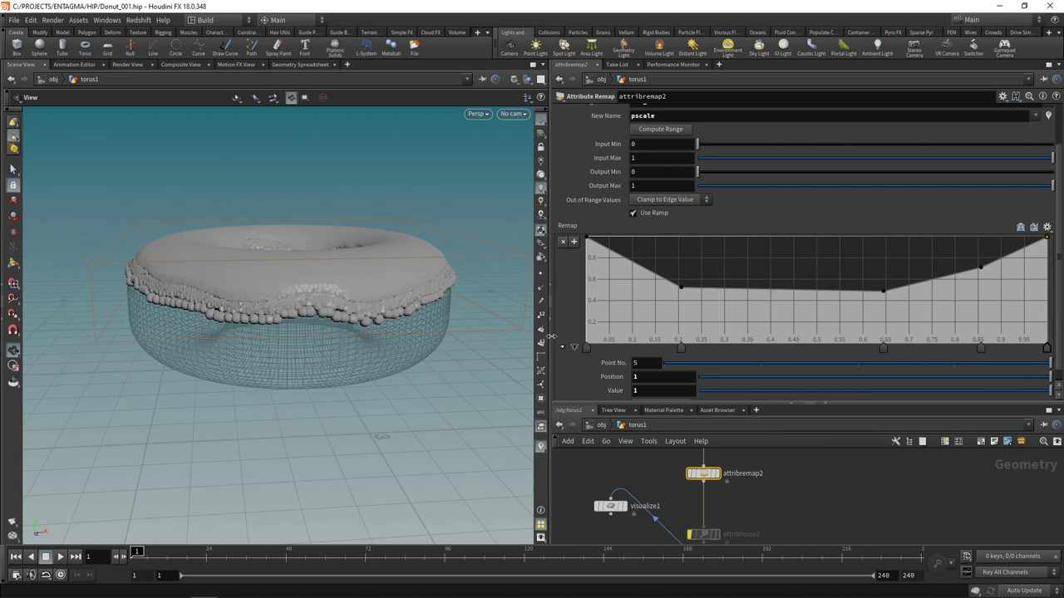
left_click(586, 348)
scroll(895, 371, "down", 1)
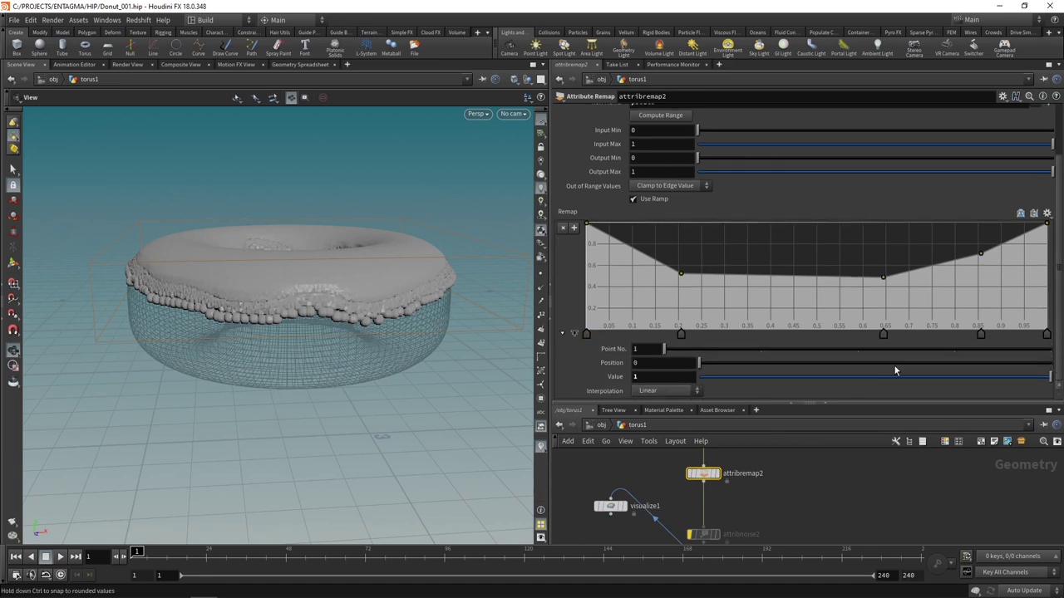
left_click(665, 390)
left_click(667, 457)
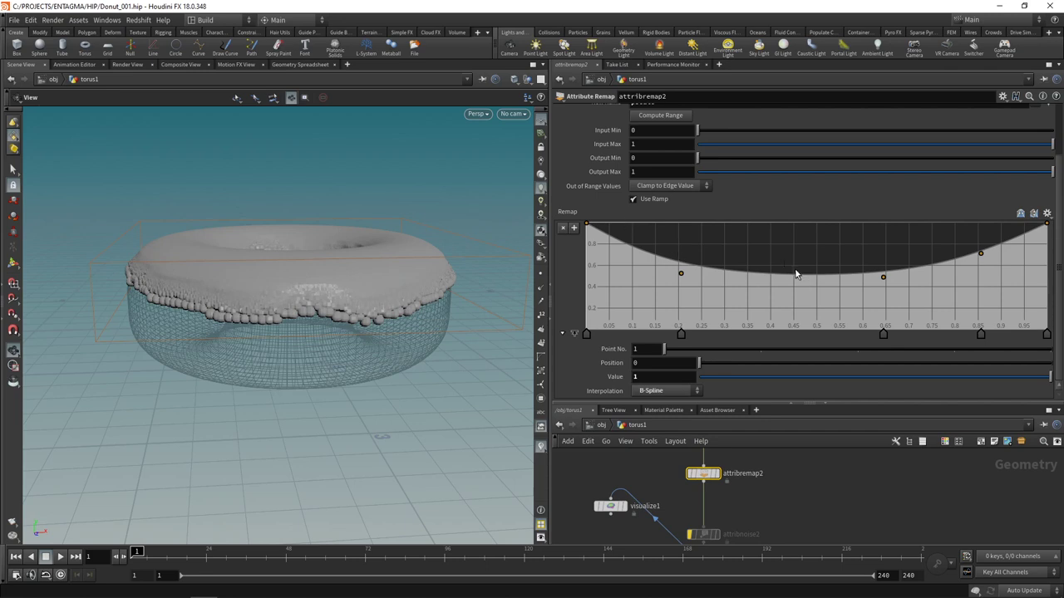
- Re-enable attribnoise2 and set its noise mode to Multiplicative
left_click_drag(809, 403, 809, 336)
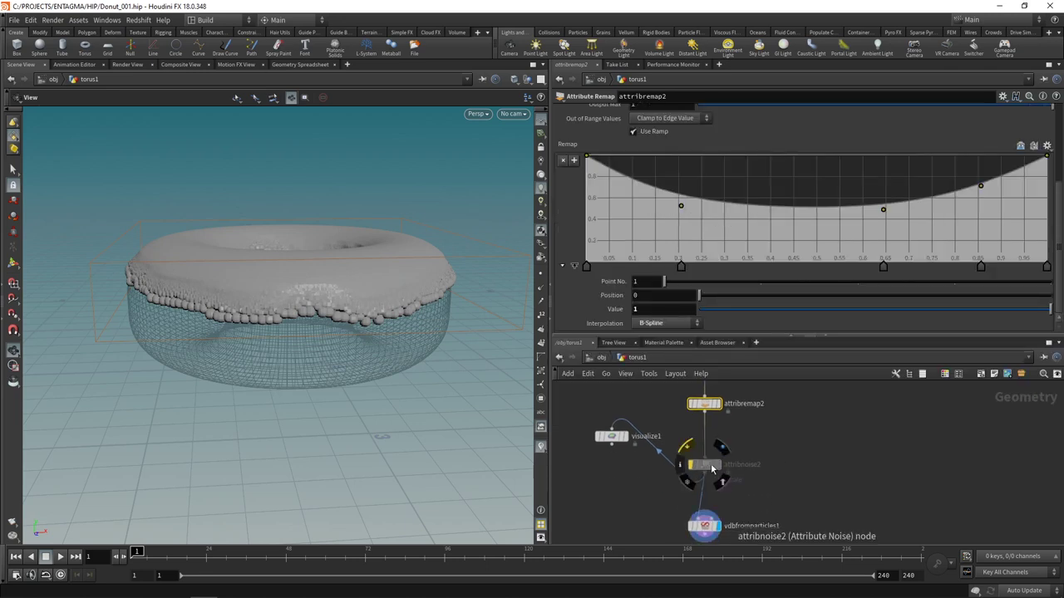
left_click(707, 469)
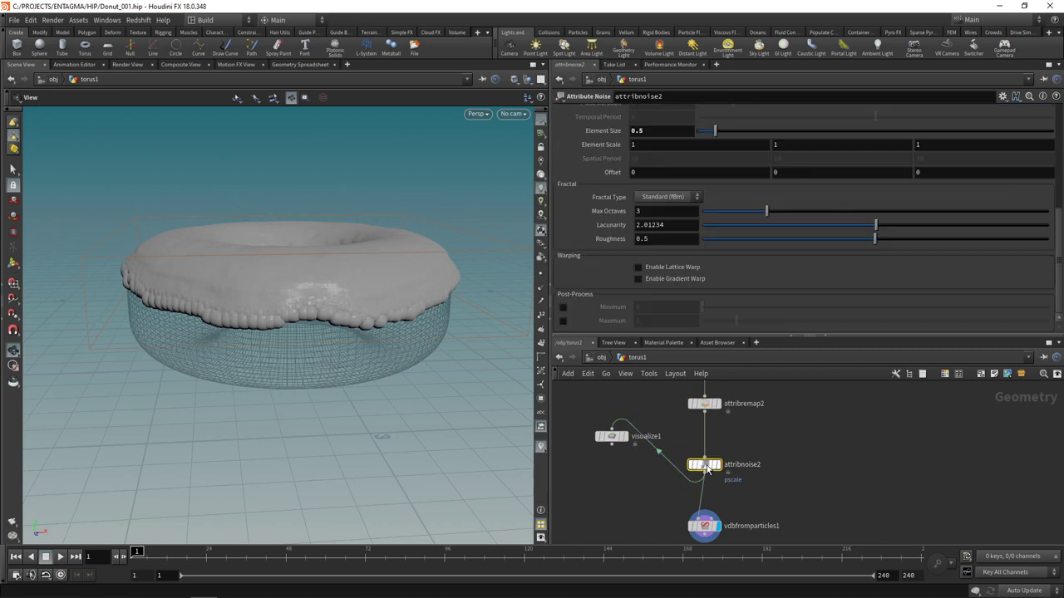
scroll(798, 216, "up", 5)
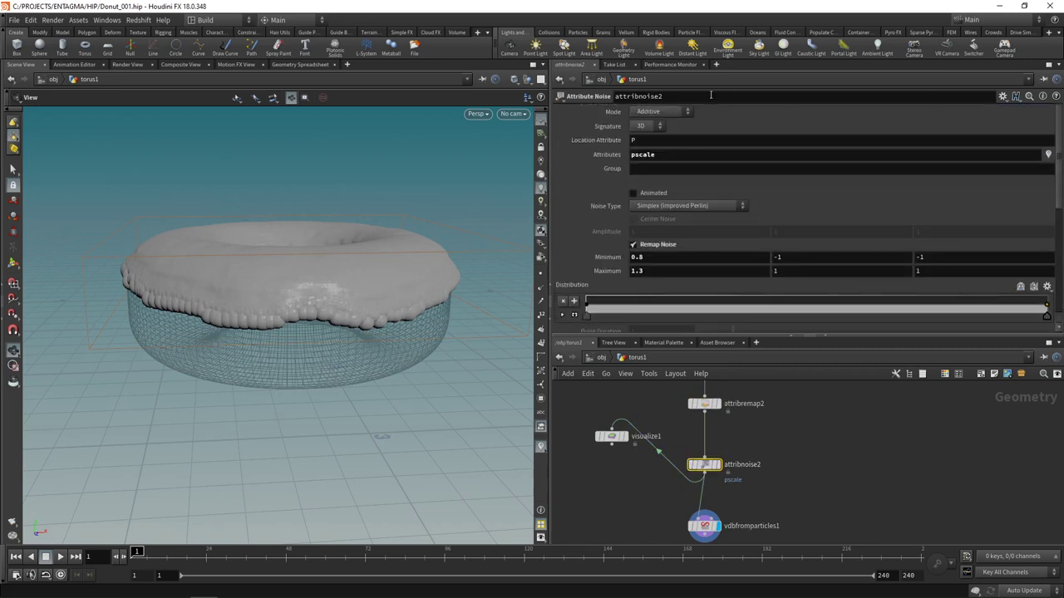
left_click(671, 112)
left_click(670, 135)
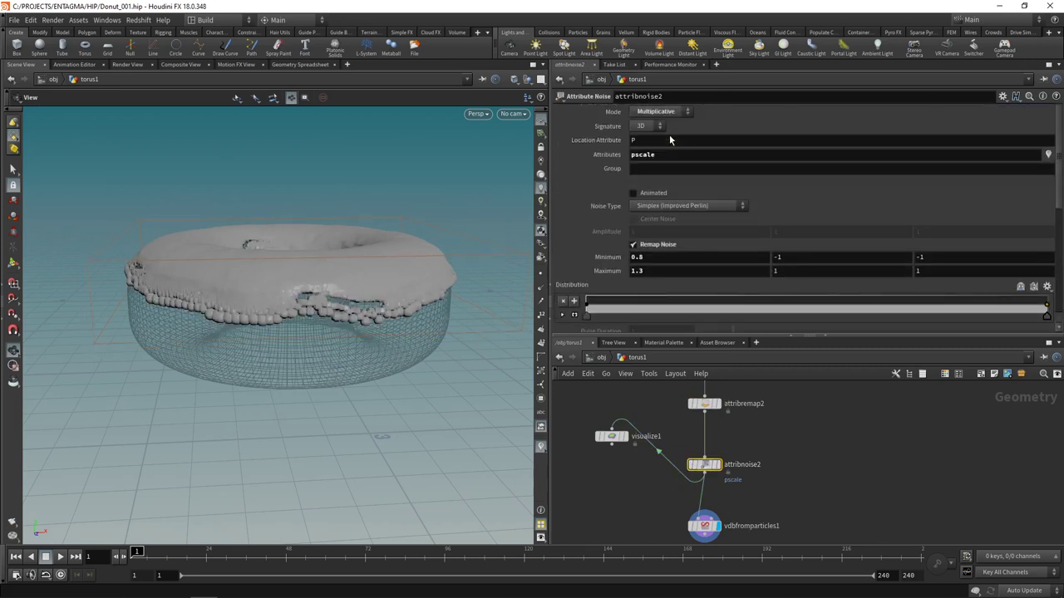
left_click(696, 401)
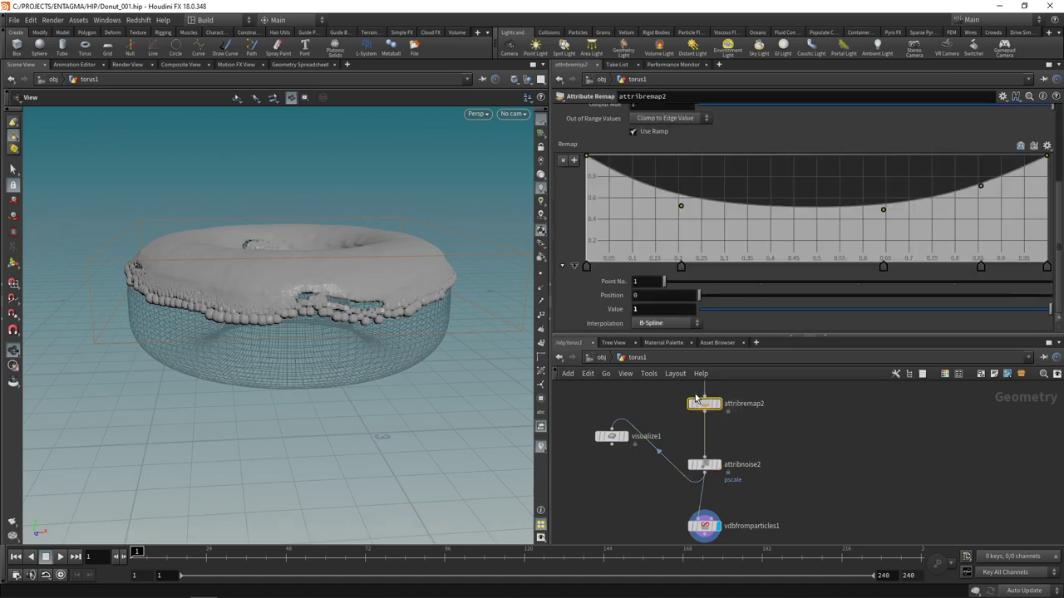
left_click(703, 464)
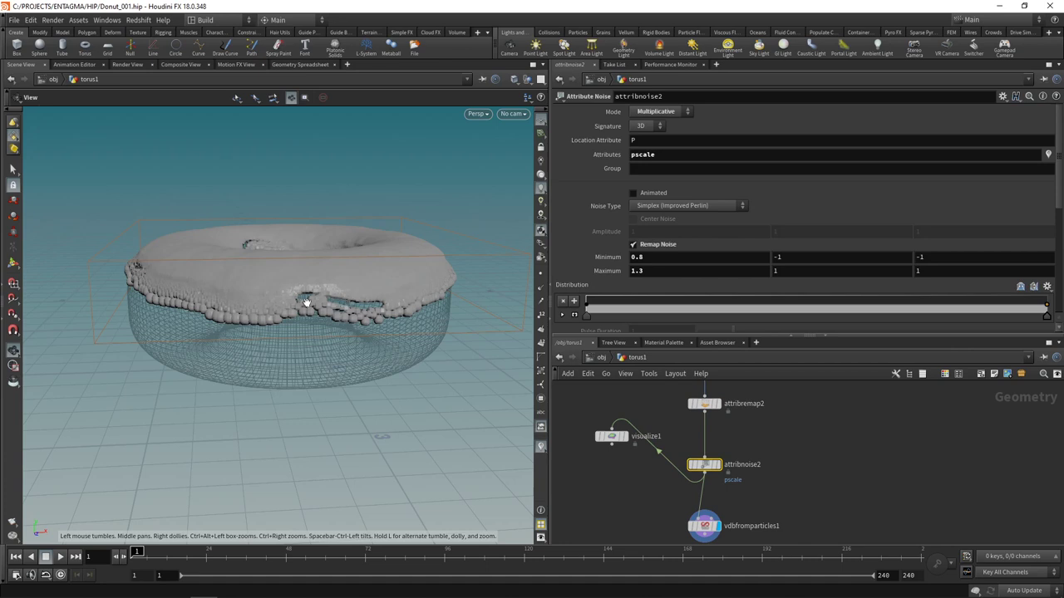
- Try a first-component noise minimum of 1 and maximum of 1.5 on attribnoise2, and undo both changes
left_click(669, 257)
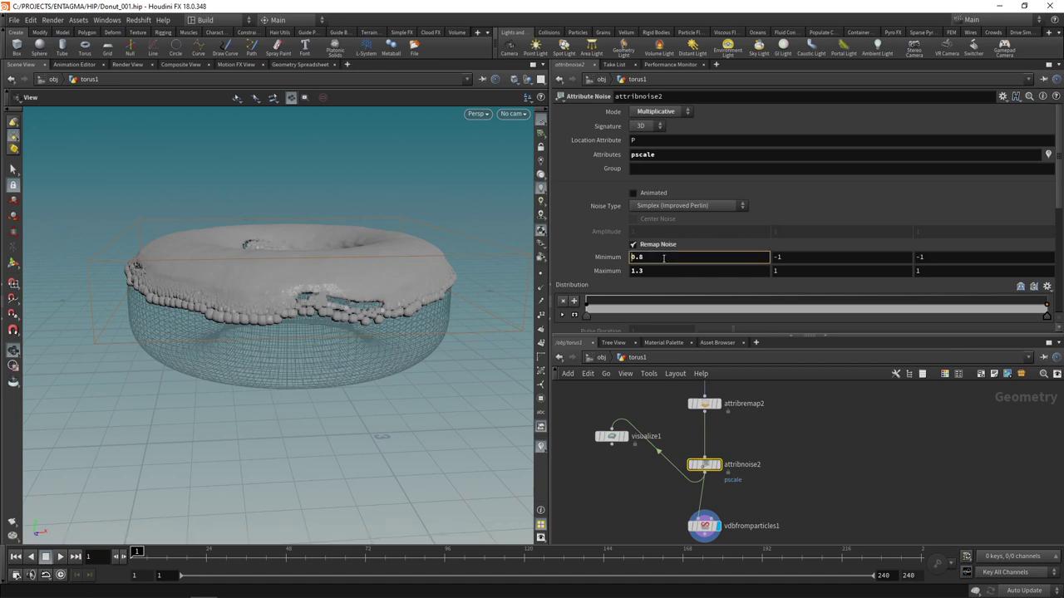
type("1")
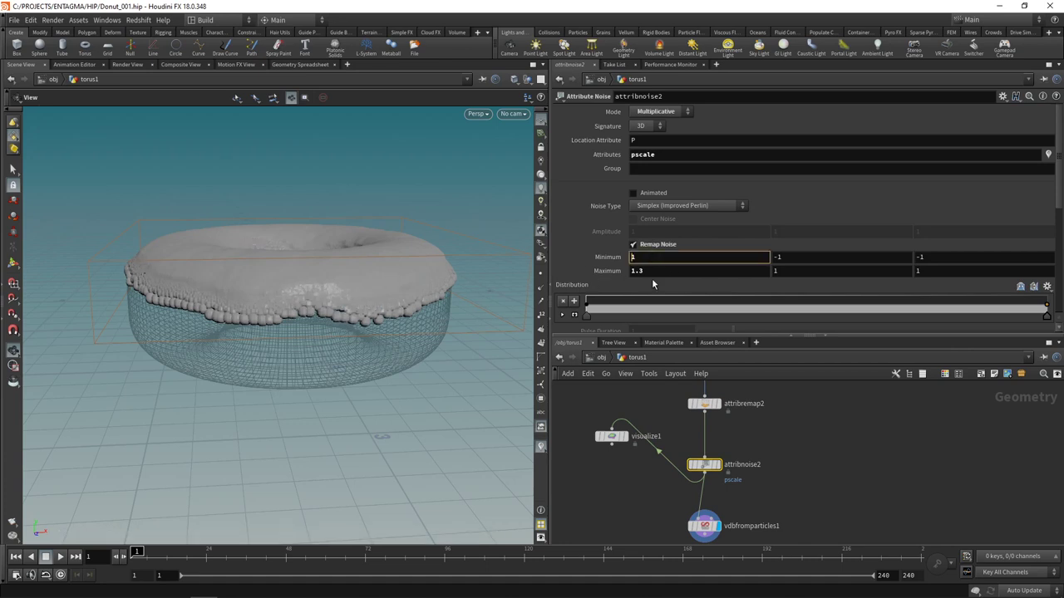
left_click(654, 271)
type("1.4")
key("BackSpace")
type("5")
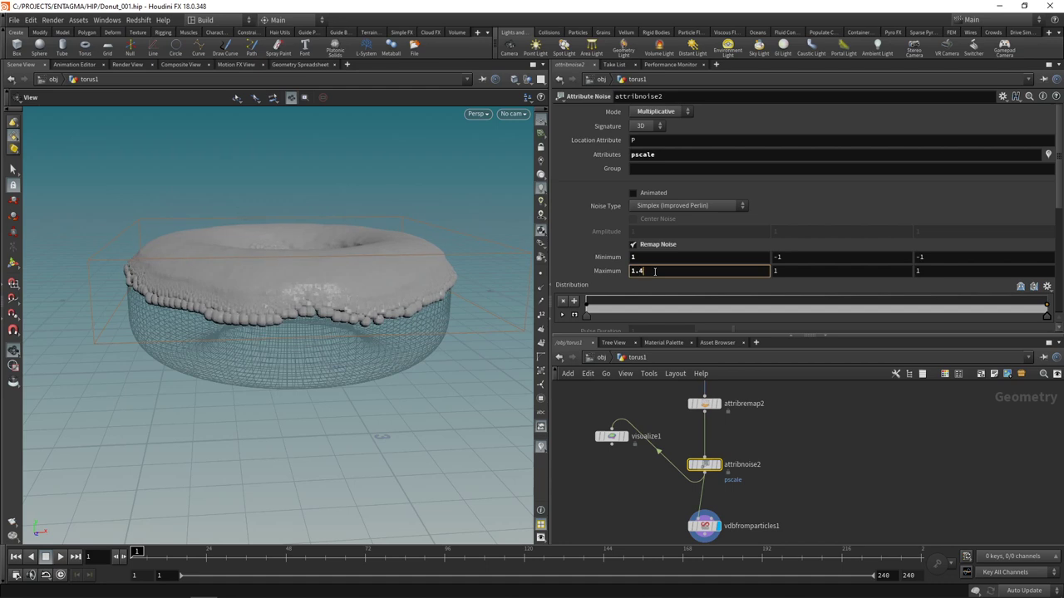
key("ctrl+z")
key("ctrl+z")
left_click(631, 399)
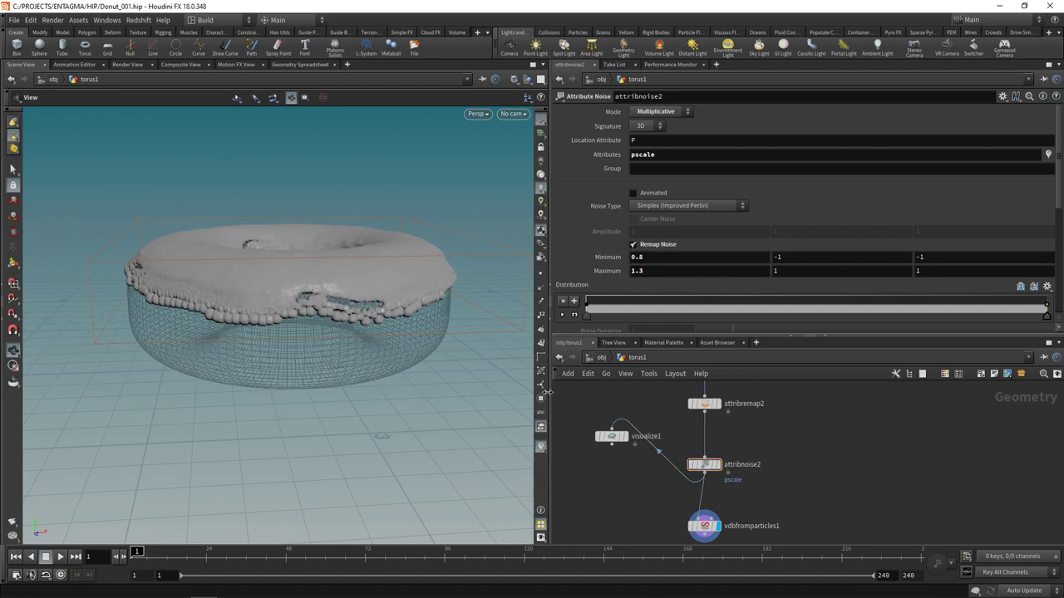
- Add a VDB Reshape SDF node fed by vdbfromparticles1, align it below that node and display it
left_click_drag(327, 238, 305, 306)
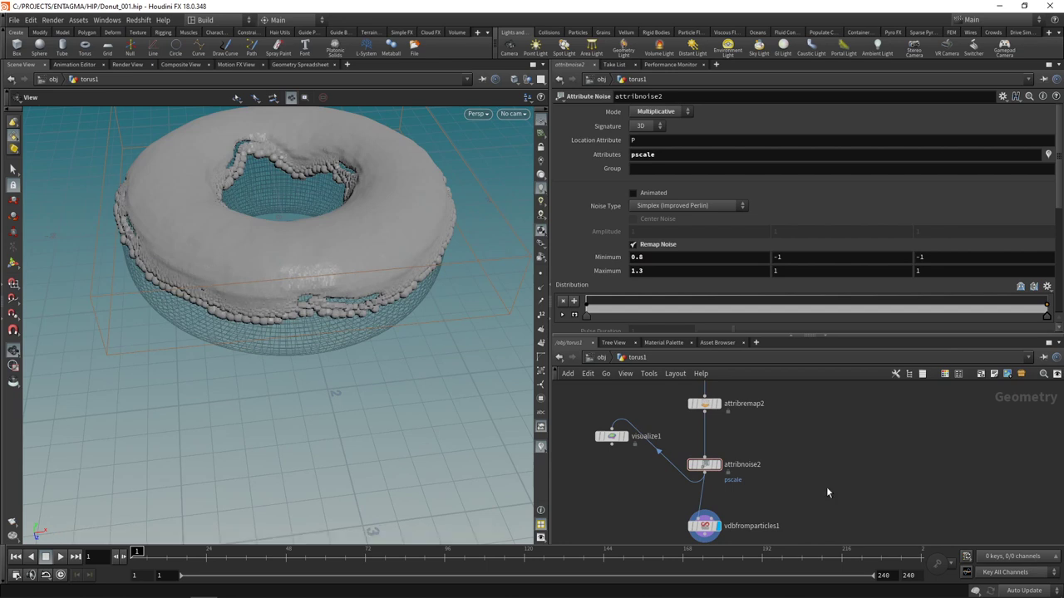
middle_click_drag(836, 495, 853, 439)
key("Tab")
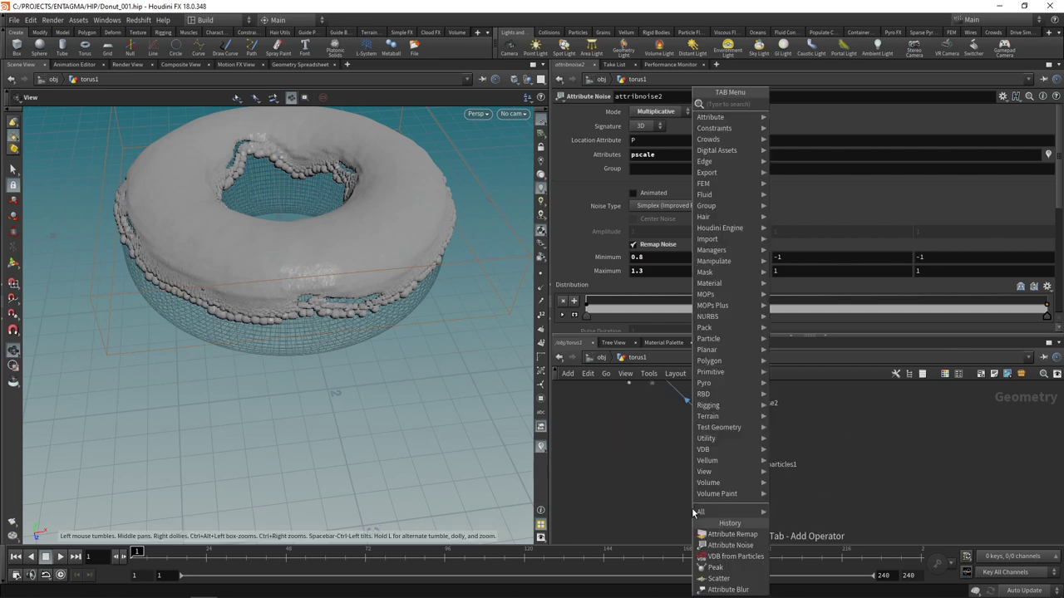
type("reshap")
key("Return")
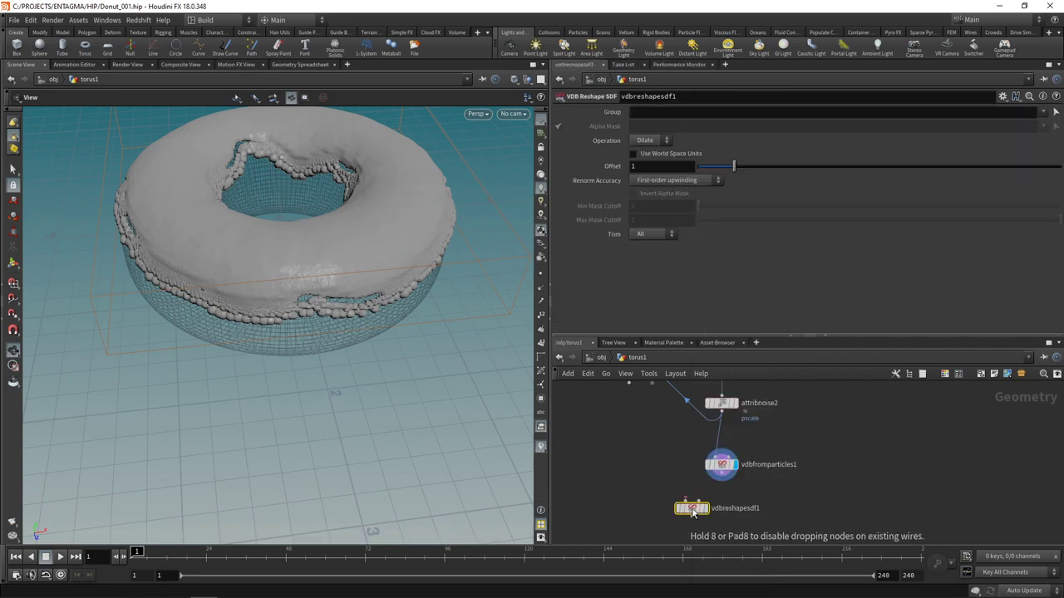
left_click(690, 507)
left_click(682, 502)
left_click(683, 501)
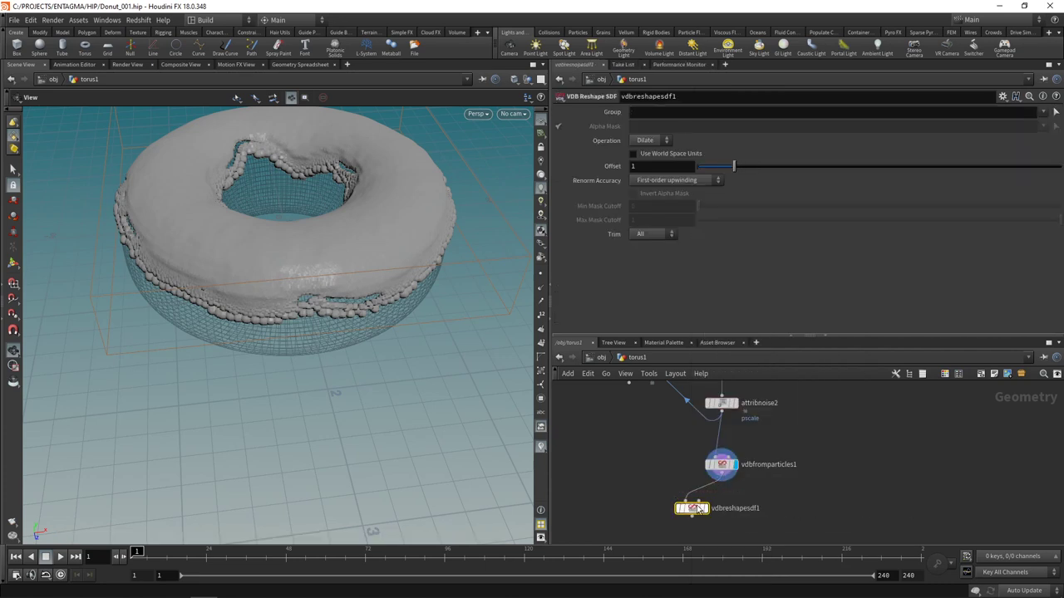
left_click_drag(696, 509, 726, 505)
left_click(737, 506)
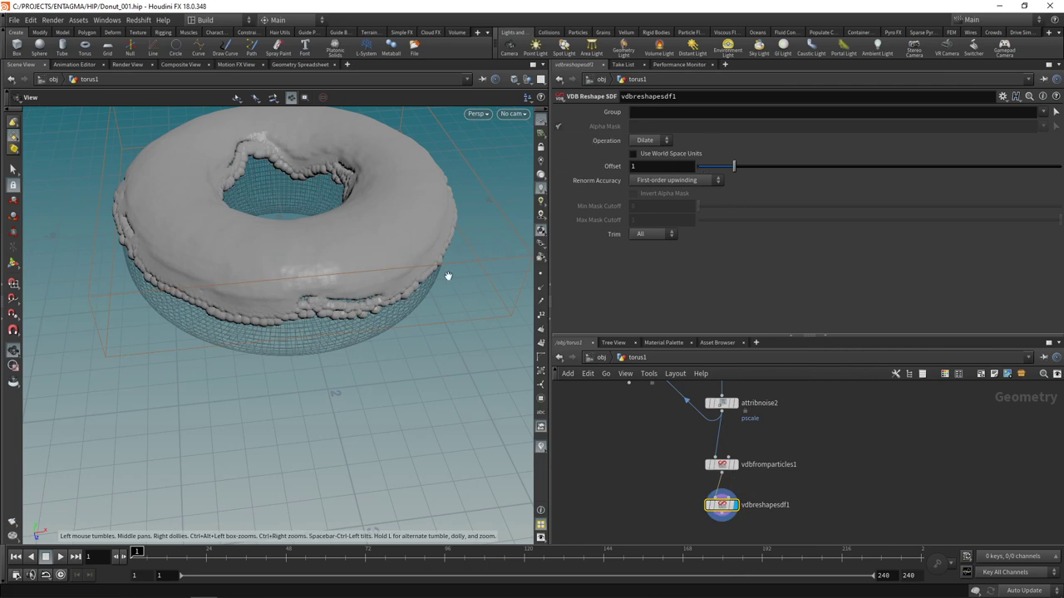
- Try a larger dilation Offset on vdbreshapesdf1 and return it to 1
left_click_drag(438, 314, 399, 269)
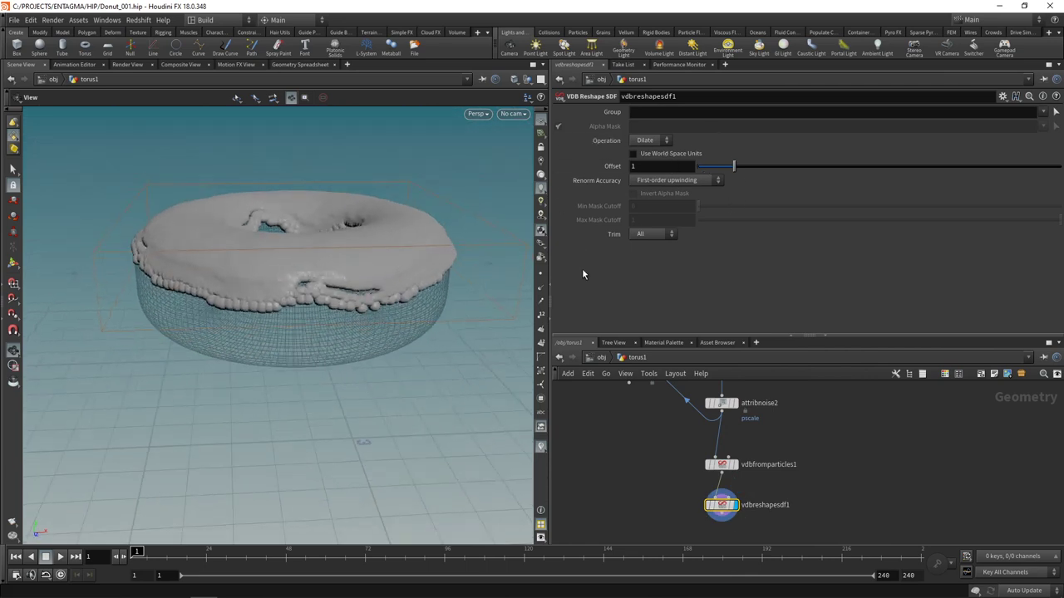
left_click_drag(734, 166, 909, 146)
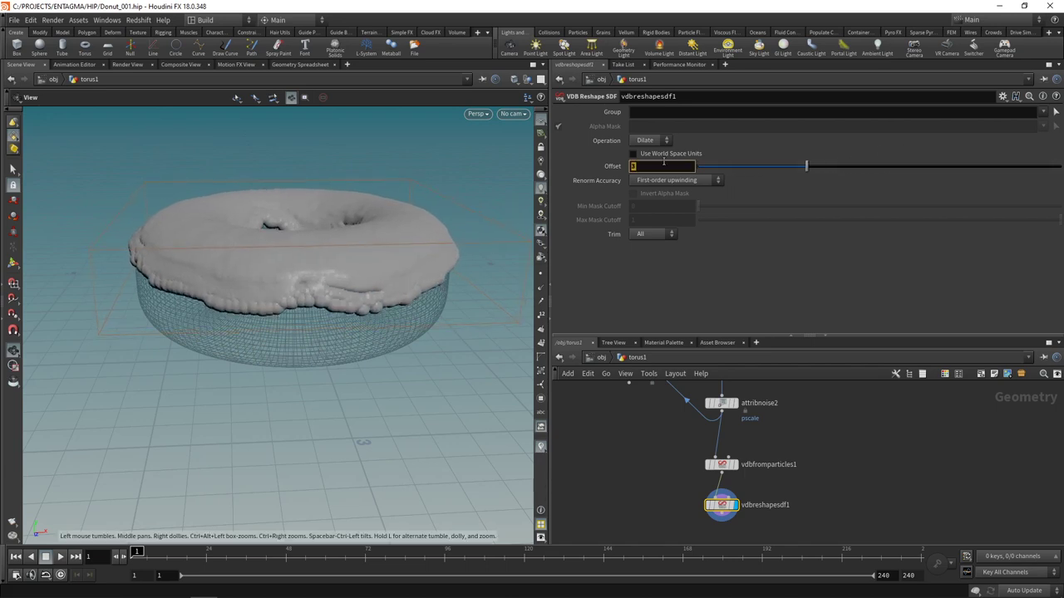
type("1")
key("Return")
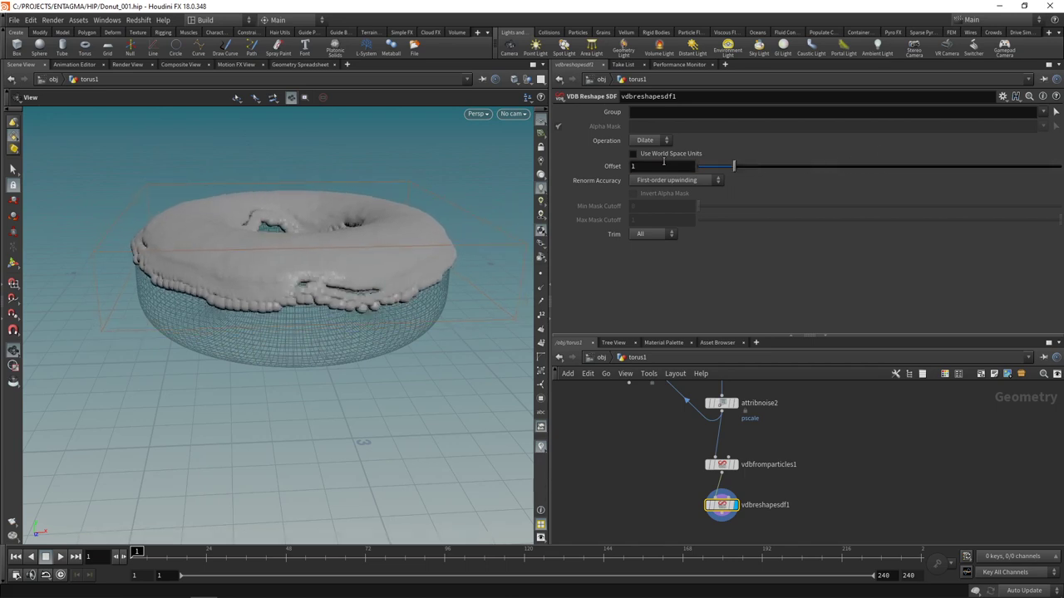
- Add a VDB Smooth SDF node fed by vdbreshapesdf1, display it and set its Iterations to 10
left_click_drag(411, 250, 257, 297)
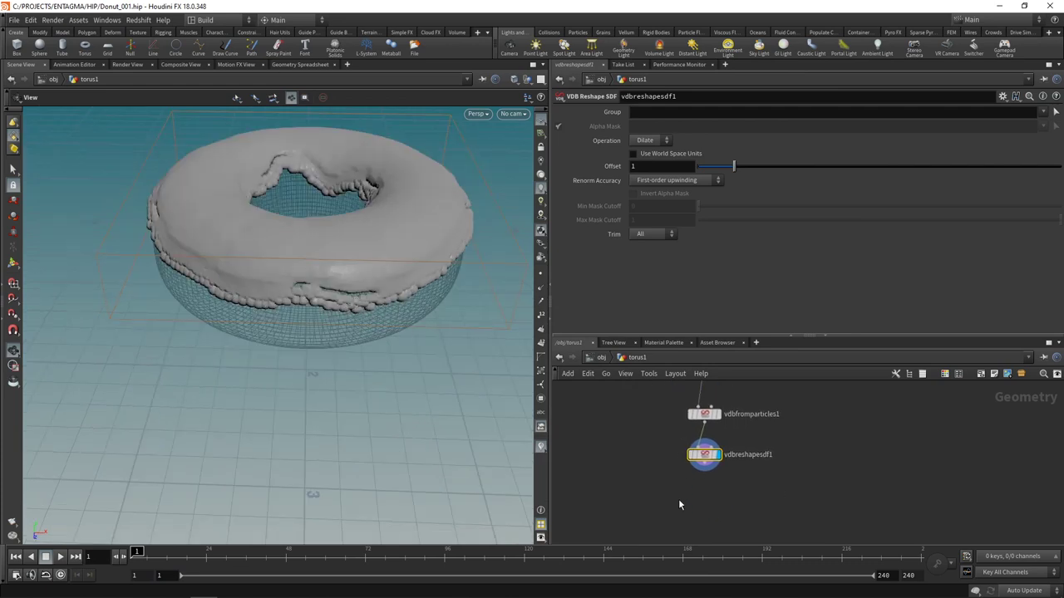
key("Tab")
type("vdbsmoo")
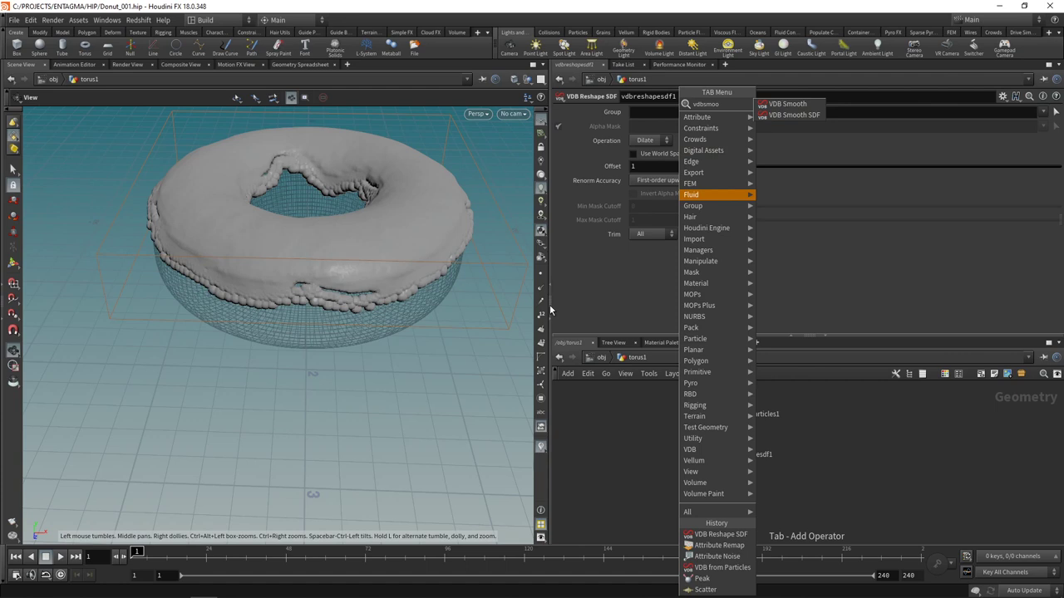
left_click(794, 114)
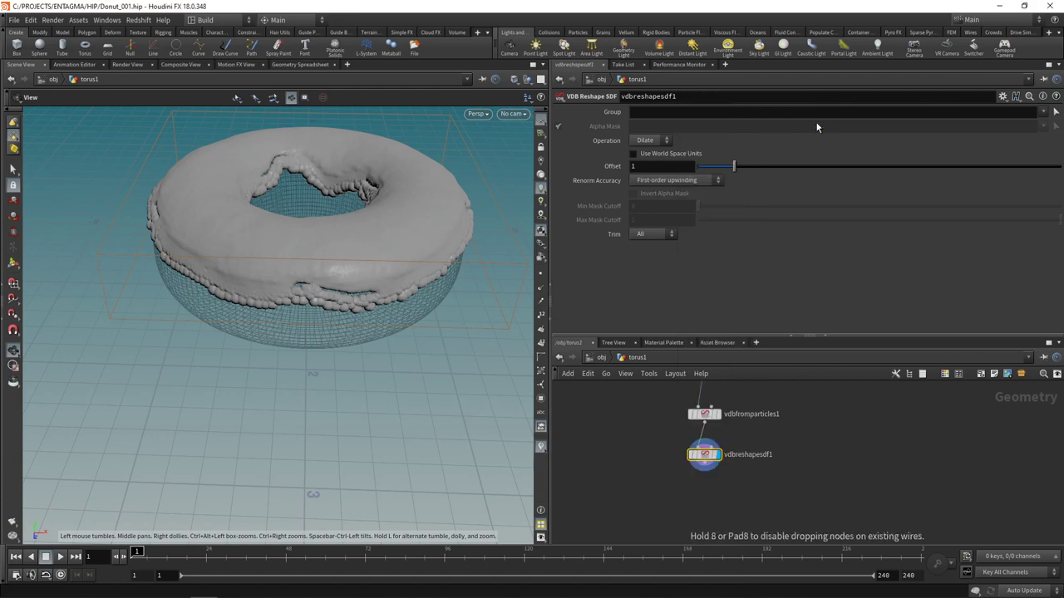
left_click(705, 502)
mouse_move(283, 248)
left_mouse_down()
mouse_move(491, 218)
mouse_move(279, 239)
left_mouse_up()
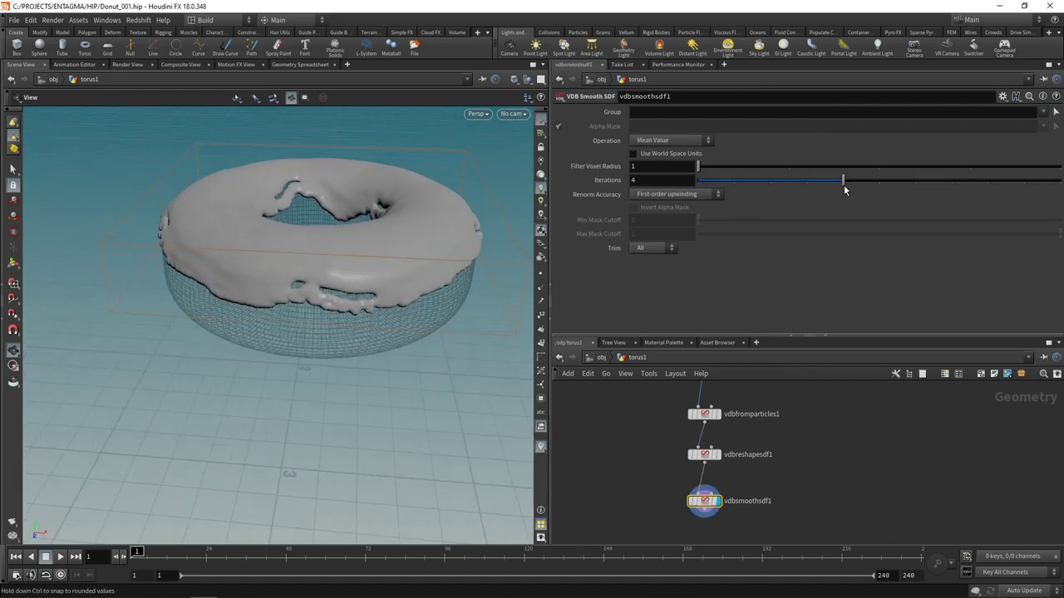
left_click_drag(845, 185, 1050, 173)
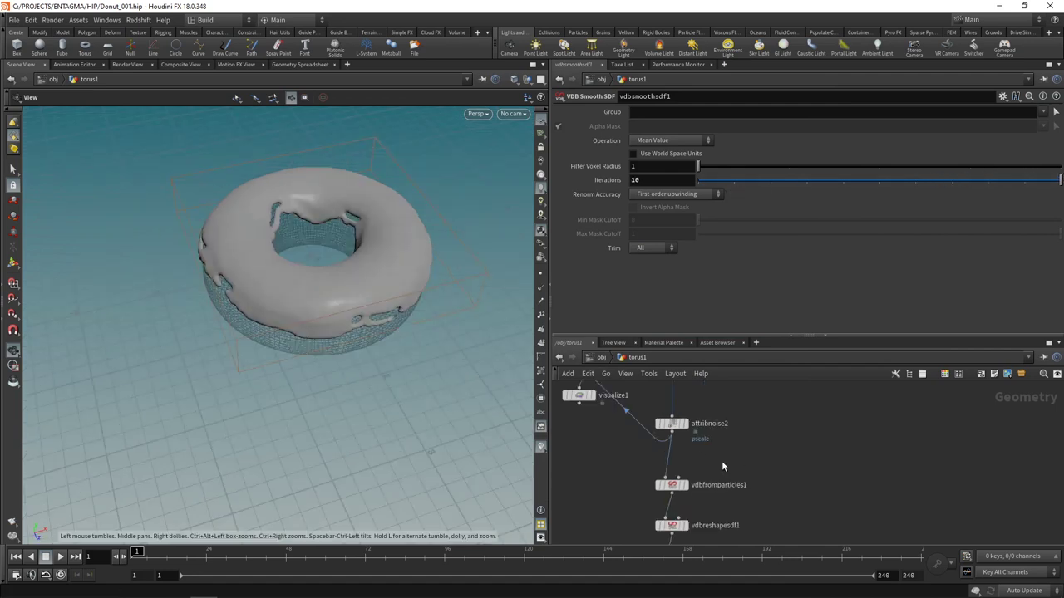
- Set attribnoise2's first-component noise minimum to 1 and maximum to 1.5
left_click_drag(661, 414, 661, 413)
left_click(657, 257)
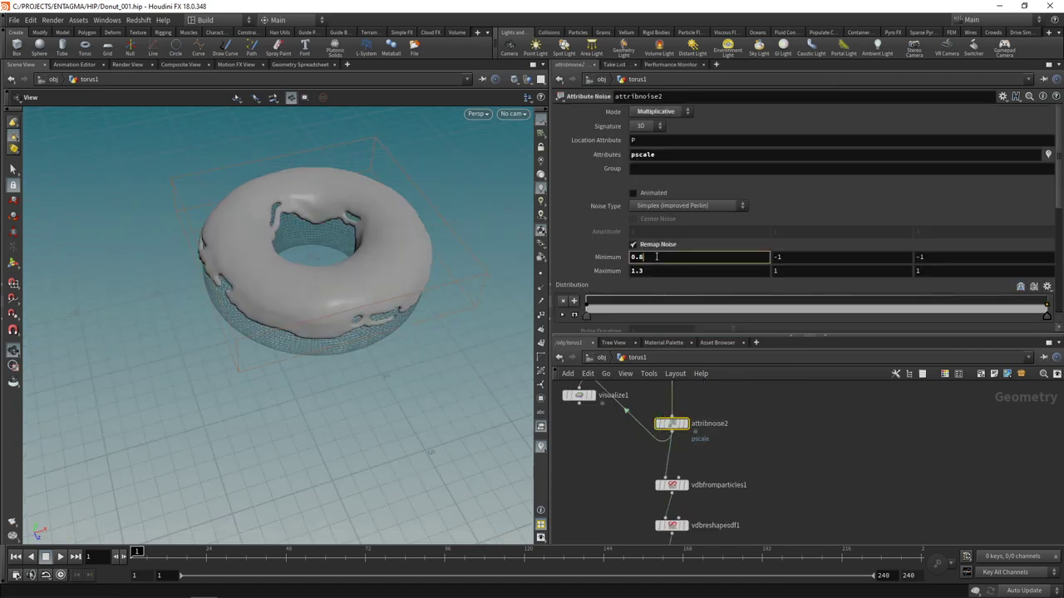
key("Tab")
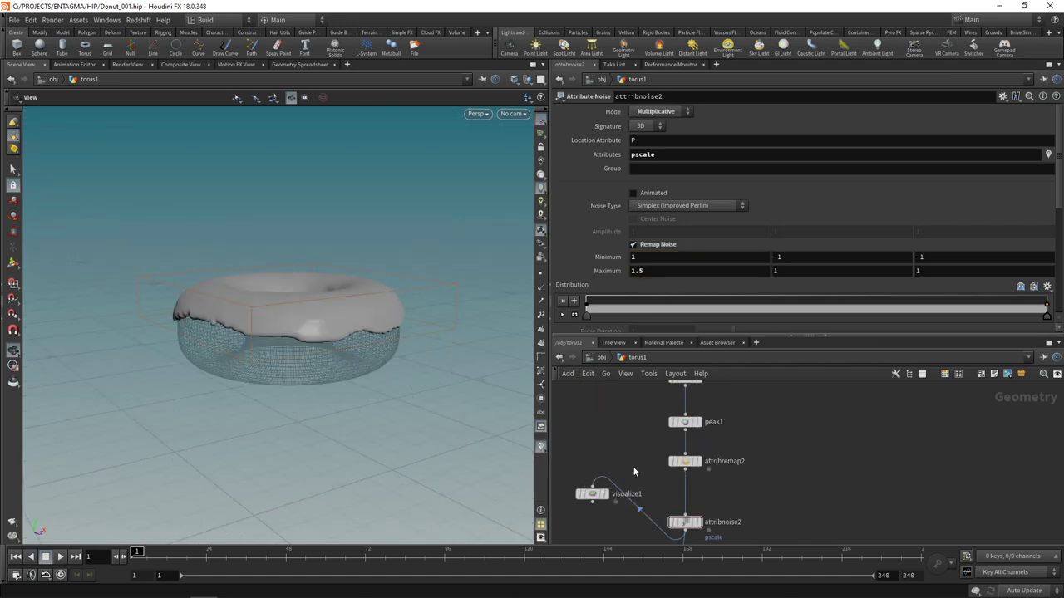
- Reshape attribremap2's ramp with added points at about 0.07 (value 1) and 0.51 (value 0.49), shifting neighbouring points to about 0.3 and 0.76
left_click(685, 462)
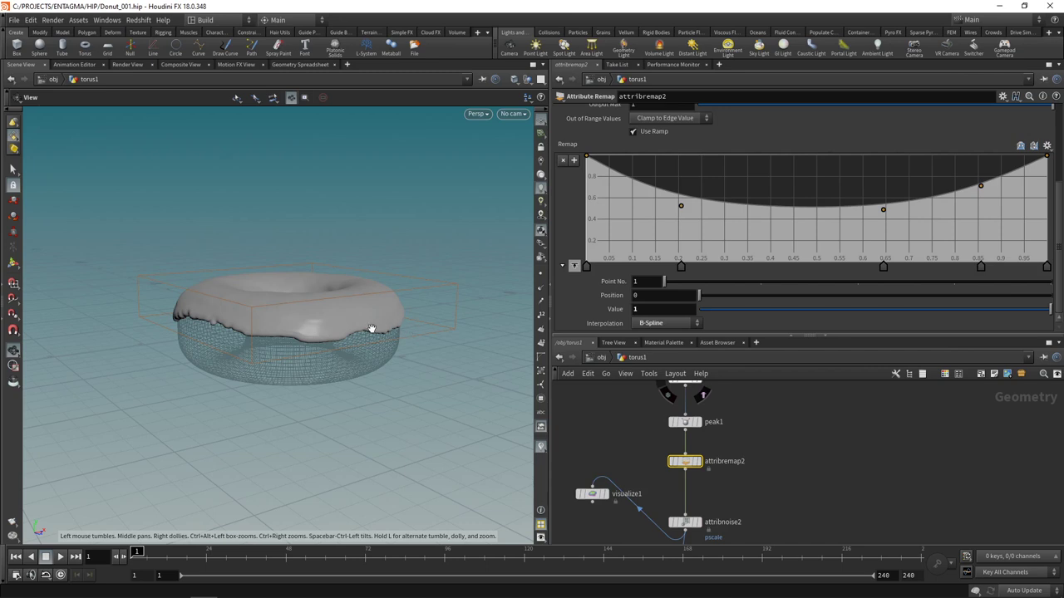
right_click_drag(368, 328, 395, 330)
left_click_drag(396, 330, 397, 331)
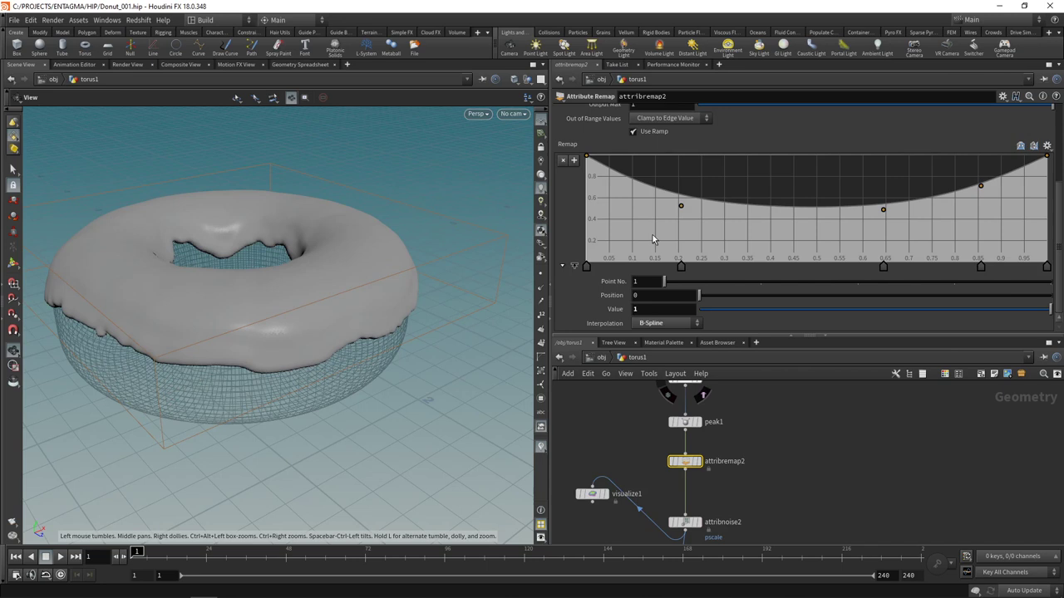
left_click(635, 206)
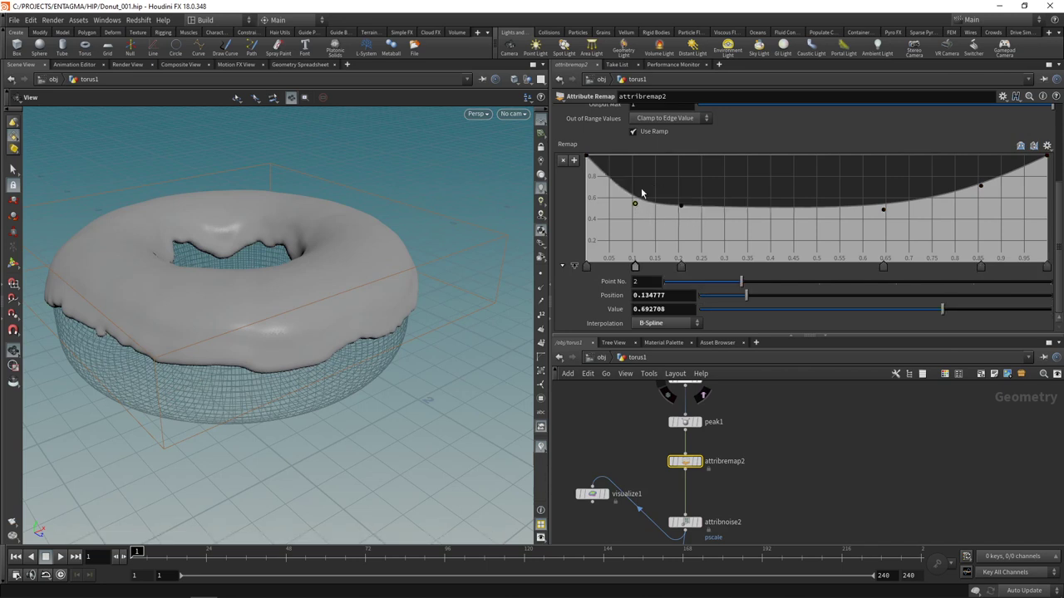
left_click_drag(633, 233, 635, 232)
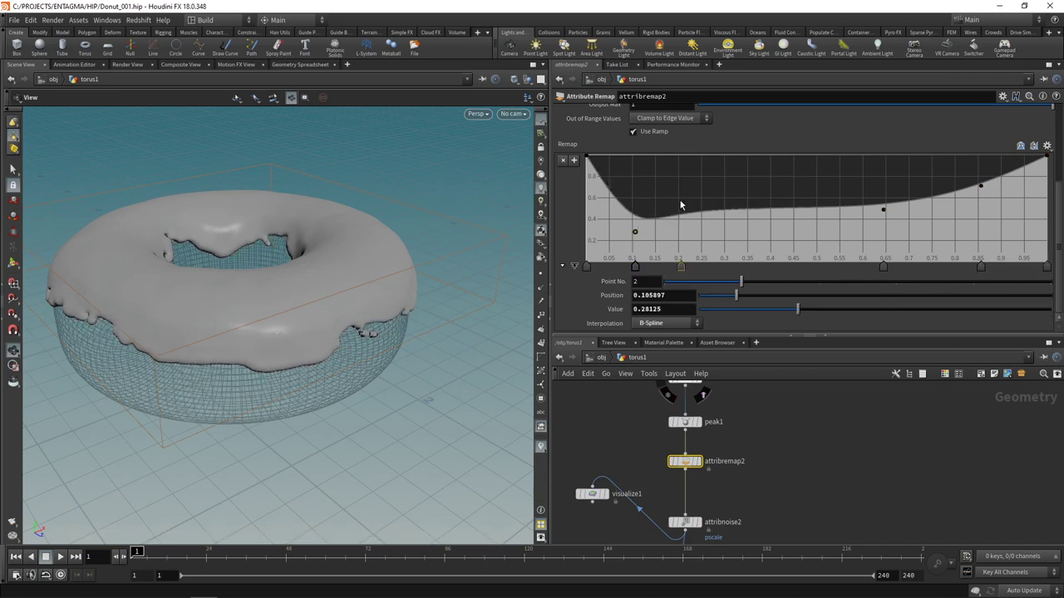
left_click_drag(682, 206, 741, 224)
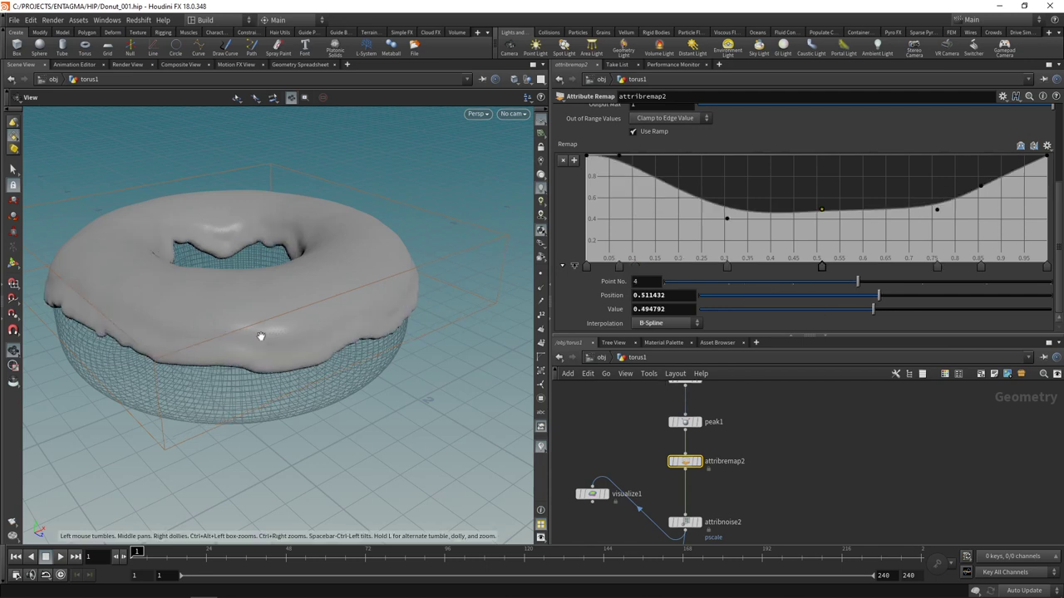
left_click_drag(261, 335, 193, 344)
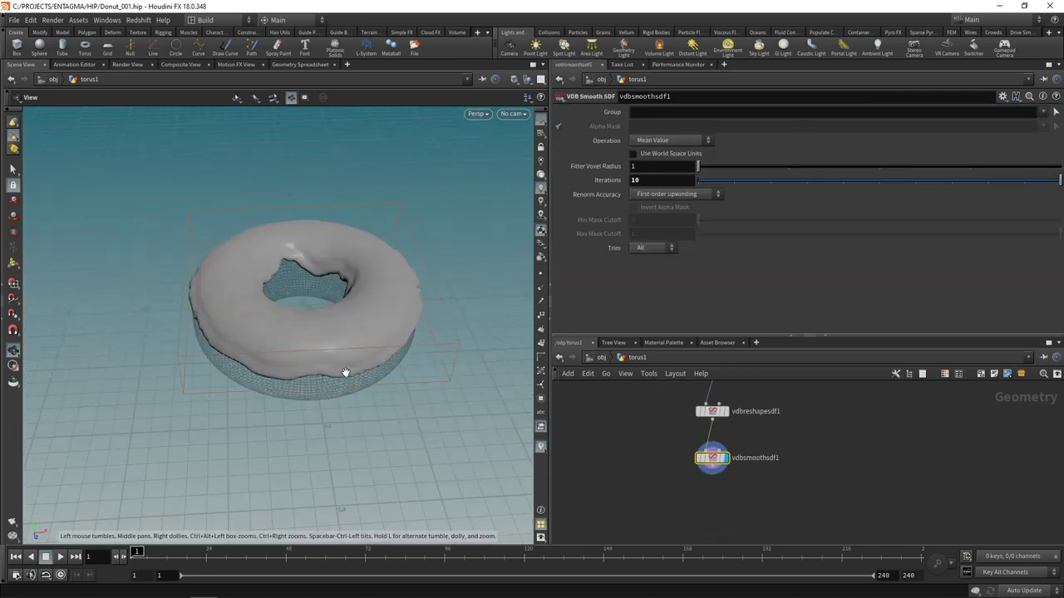
- Add a second VDB Reshape SDF node below vdbsmoothsdf1 and set its Operation to Erode
mouse_move(344, 372)
left_mouse_down()
mouse_move(363, 316)
mouse_move(437, 302)
mouse_move(357, 357)
left_mouse_up()
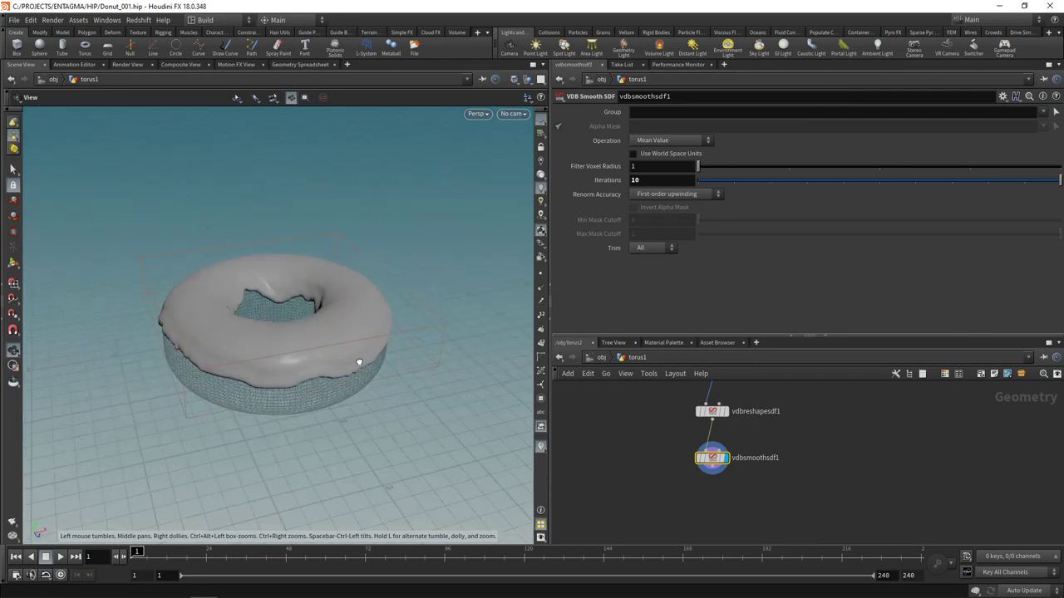
key("Tab")
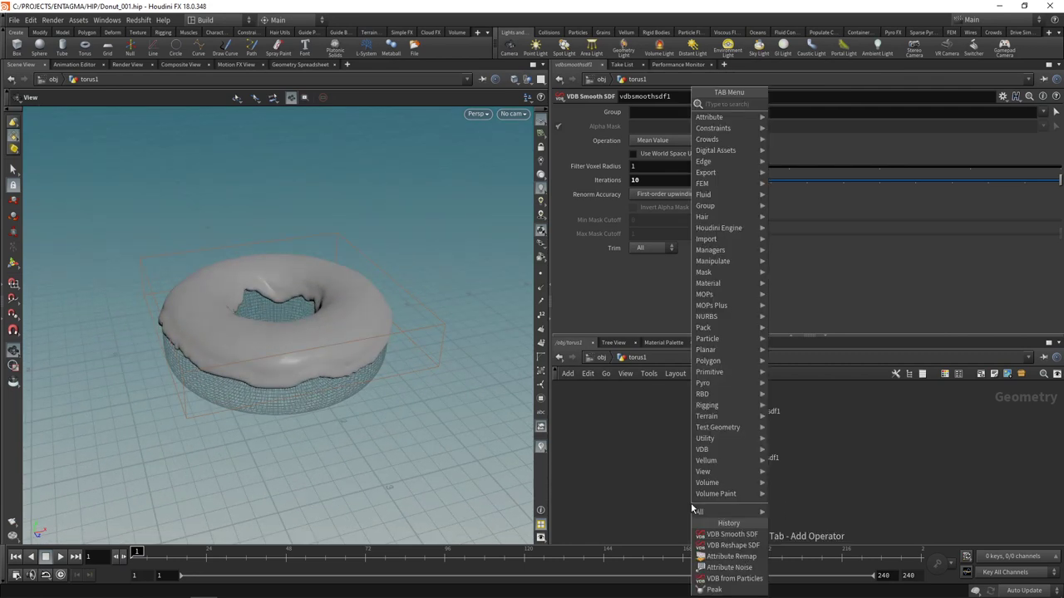
left_click(731, 546)
left_click(707, 470)
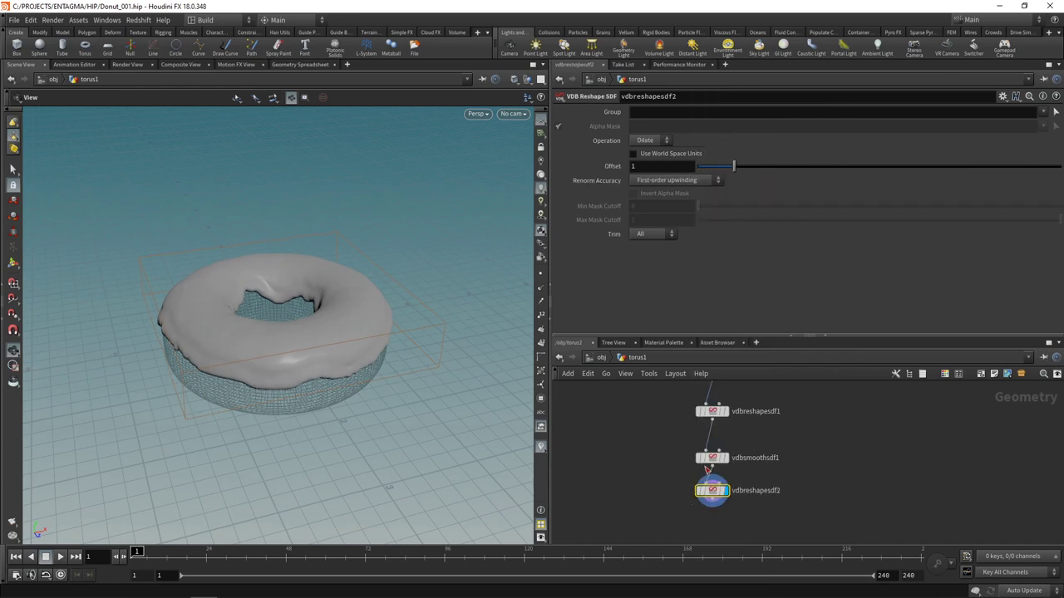
left_click(646, 139)
left_click(646, 154)
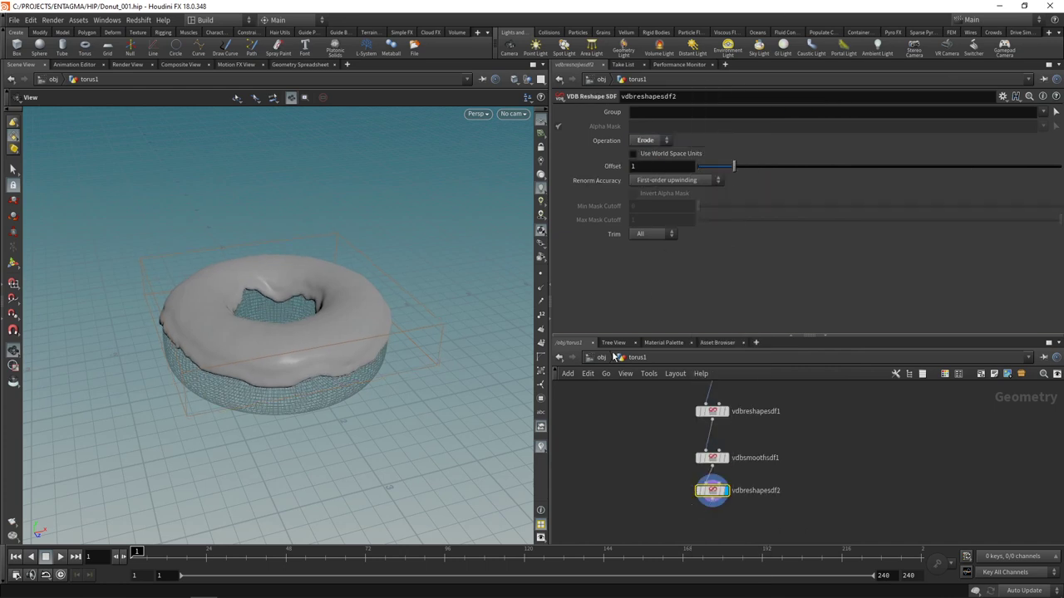
left_click_drag(439, 349, 477, 306)
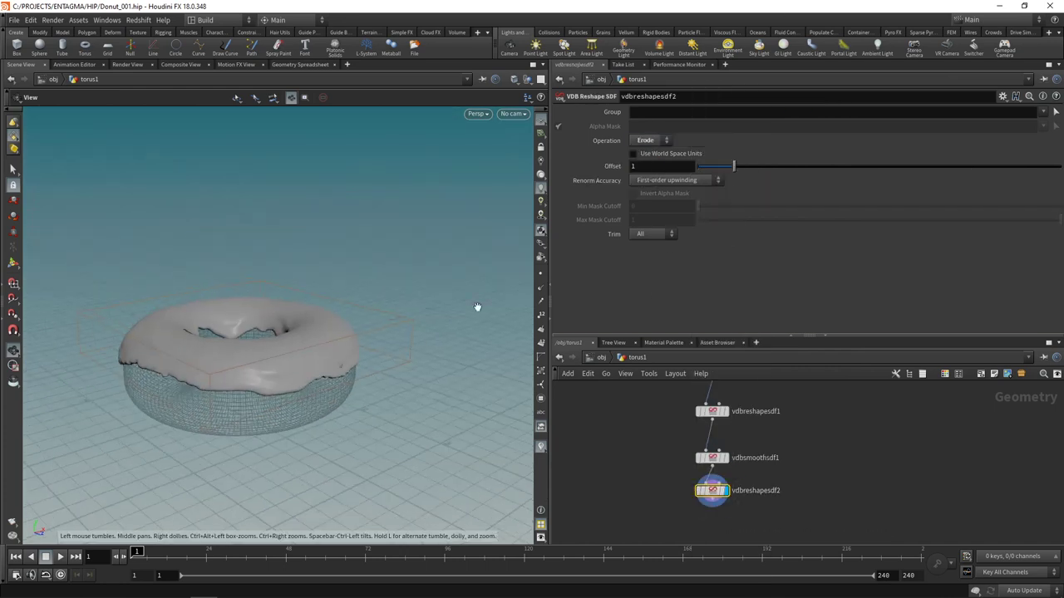
- Set the erosion Offset of vdbreshapesdf2 to 1 and check the icing's shape
left_click(663, 168)
type("1")
key("Return")
left_click_drag(356, 356, 507, 439)
middle_click_drag(449, 410, 389, 364)
right_click_drag(389, 364, 399, 319)
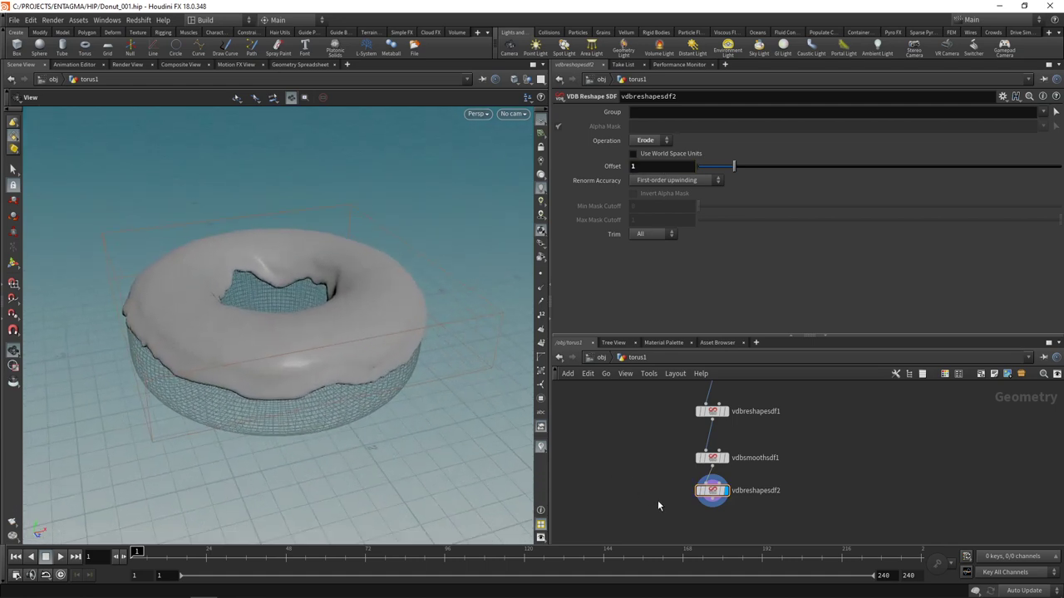
- Add a Convert VDB node below vdbreshapesdf2 and set it to convert to Polygons
middle_click_drag(652, 519, 650, 465)
key("Tab")
type("convert")
key("Return")
key("Return")
left_click(664, 126)
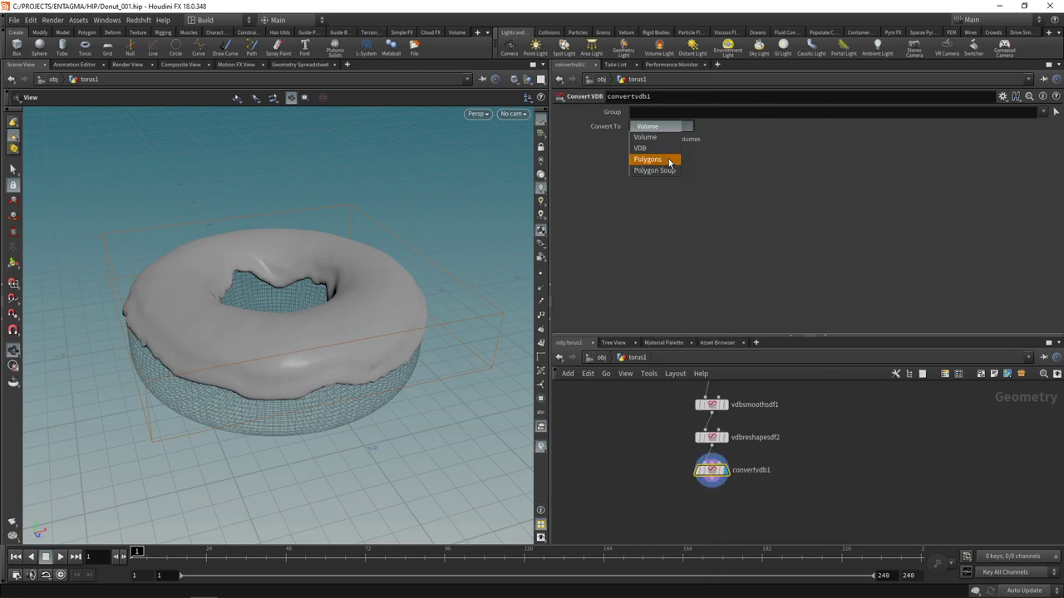
left_click(668, 161)
right_click_drag(344, 337, 426, 320)
left_click_drag(344, 338, 247, 352)
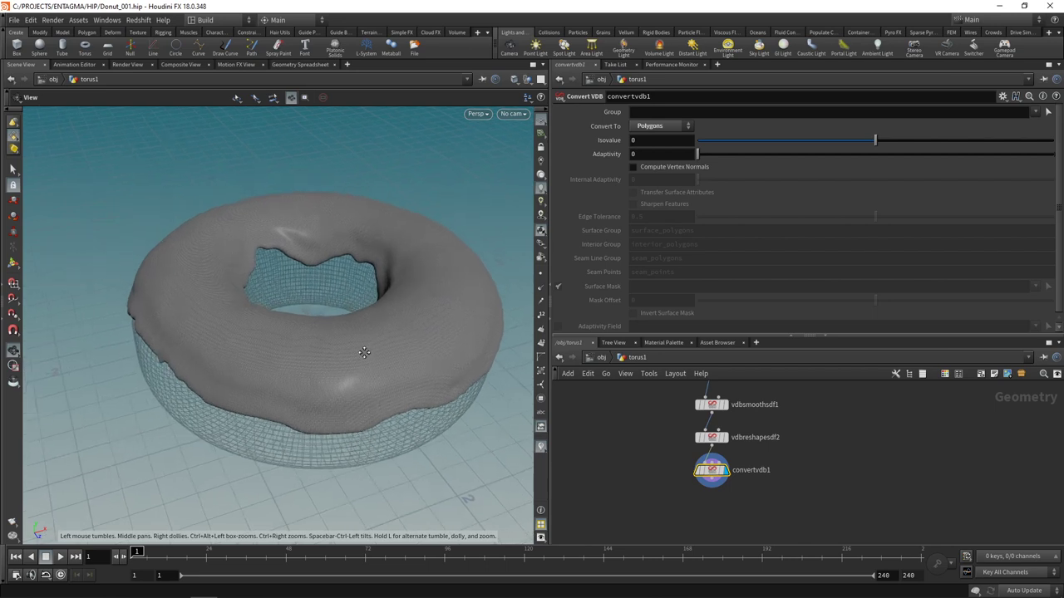
- Try an Adaptivity of 0.1 on convertvdb1 and return it to 0
scroll(366, 366, "up", 2)
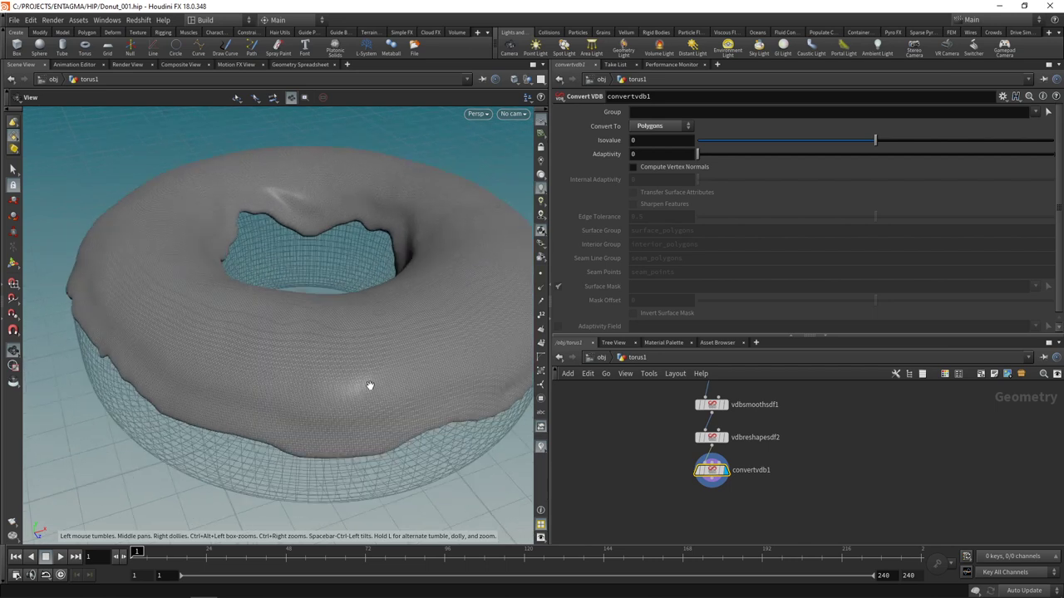
left_click(654, 155)
type("0.1")
key("Return")
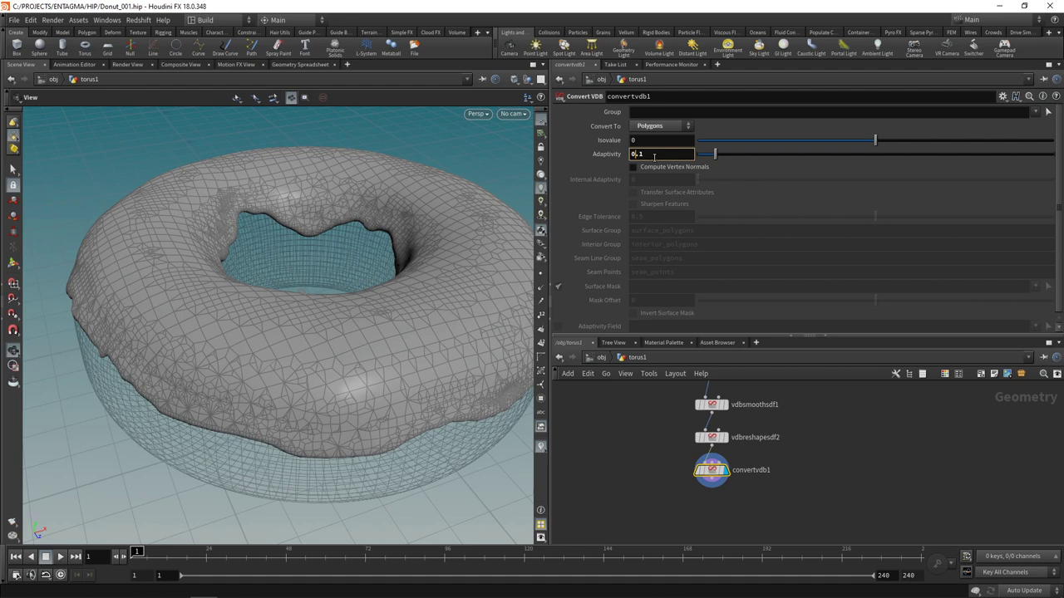
type("0")
key("Return")
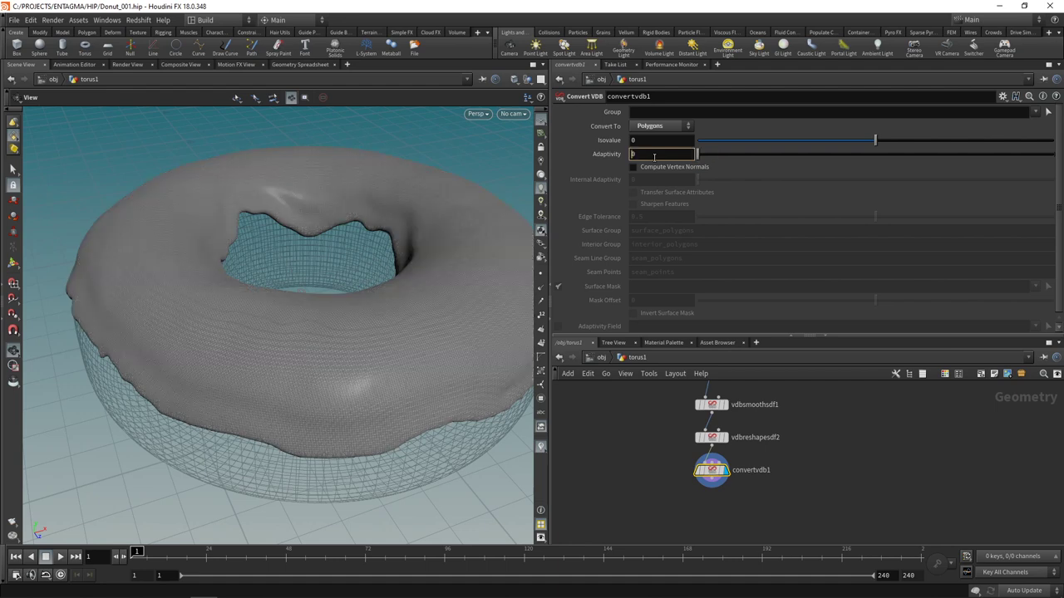
scroll(346, 368, "down", 4)
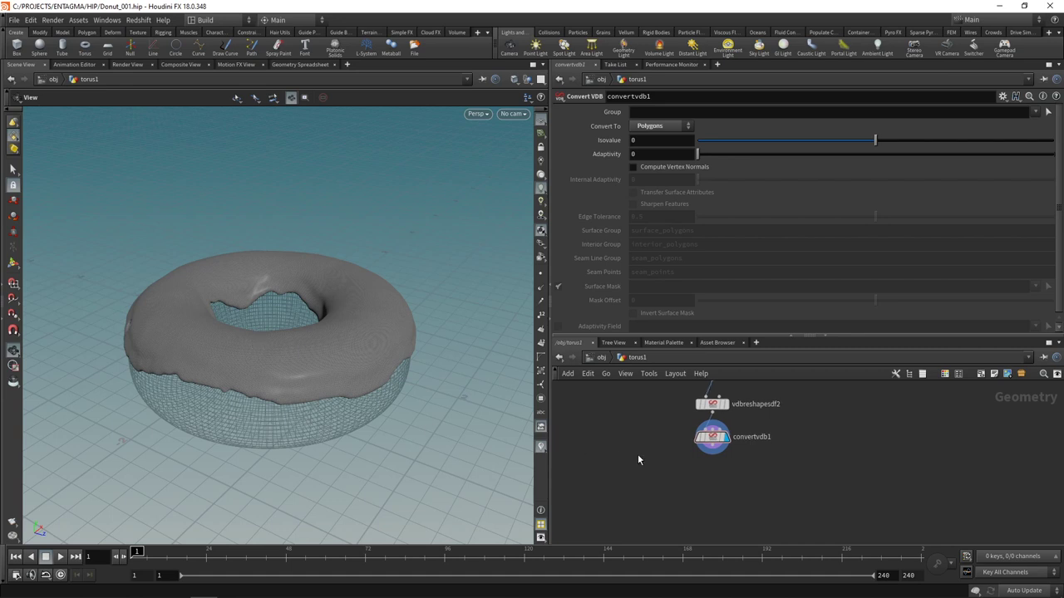
- Append a Normal node and a displayed Attribute Blur node below convertvdb1, and open the Normal node's Add Normals to options
key("Tab")
type("norm")
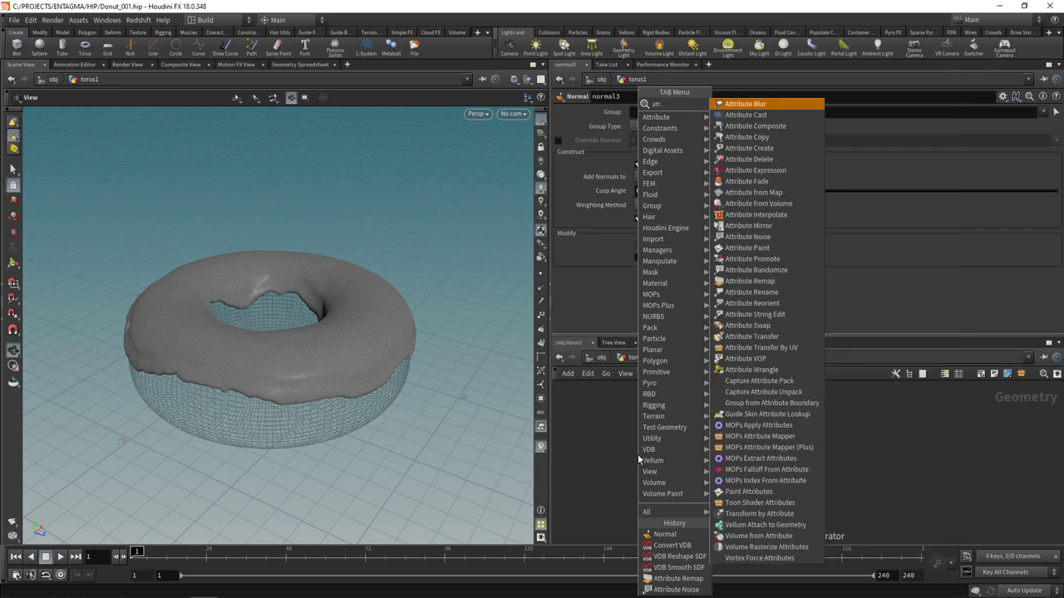
key("Return")
left_click(663, 176)
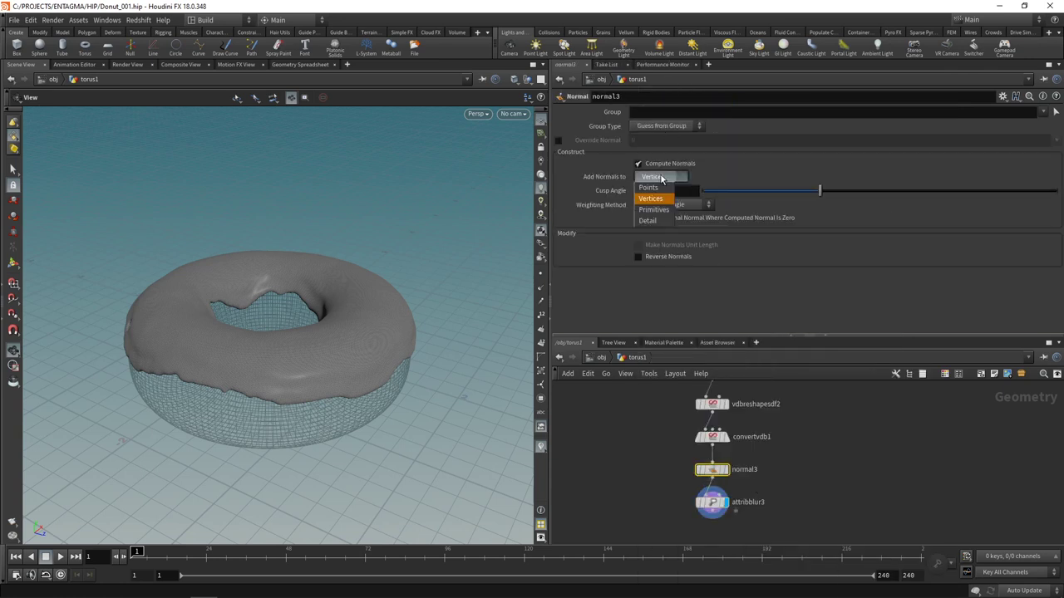
left_click(657, 178)
- Set attribblur3 to blur the attributes P and N with 4 Blurring Iterations
left_click(769, 506)
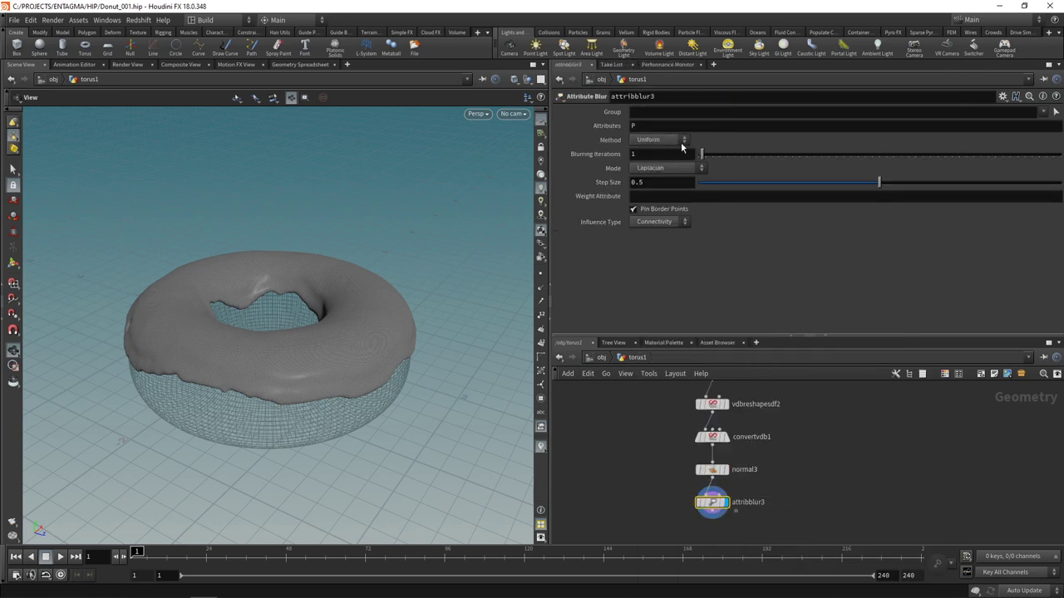
left_click(653, 125)
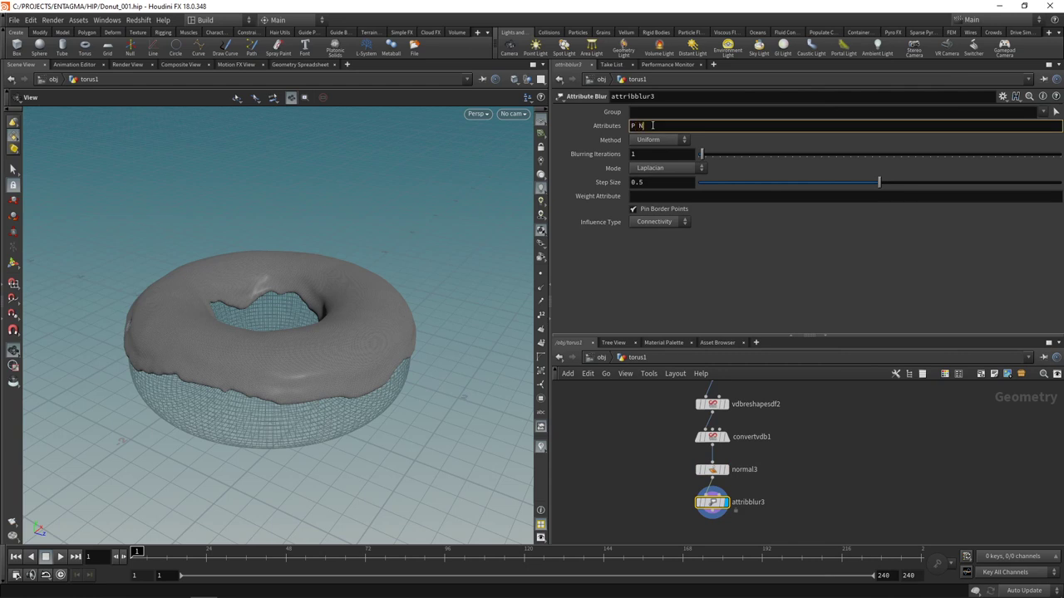
left_click(624, 306)
double_click(655, 153)
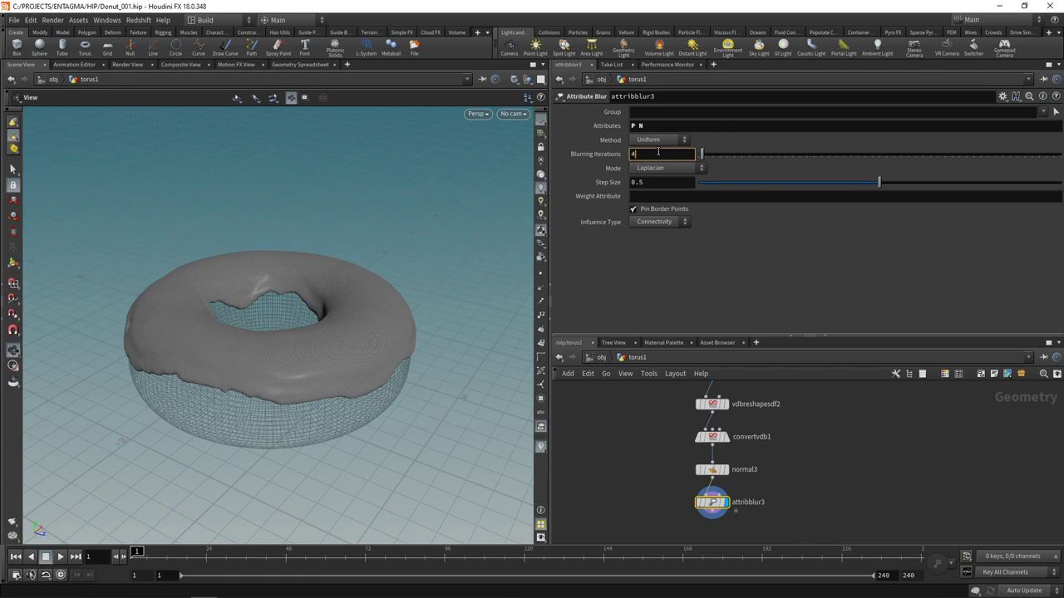
key("Return")
mouse_move(697, 507)
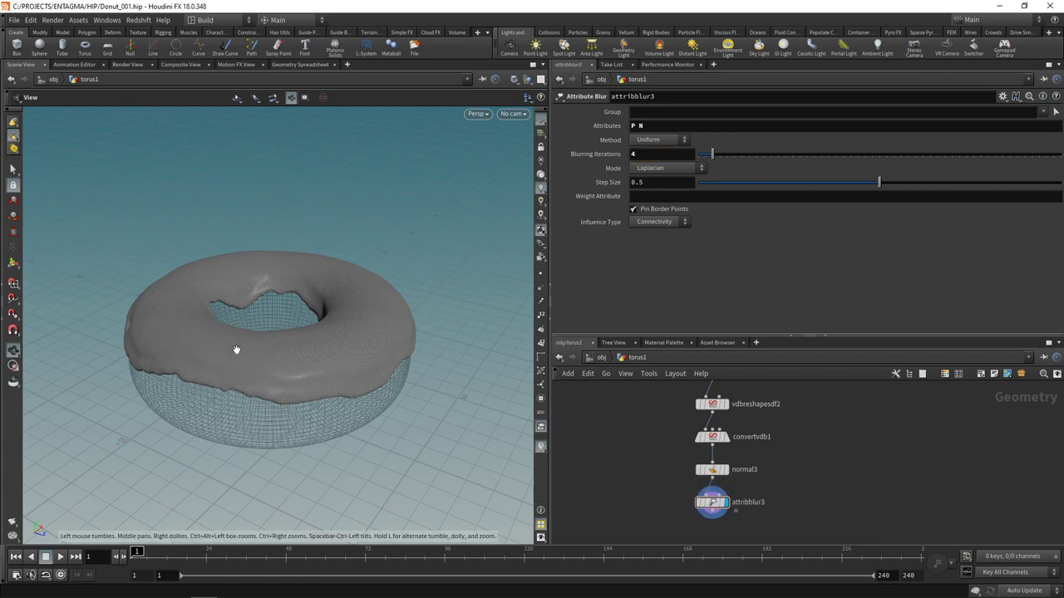
left_click_drag(236, 352, 261, 337)
- Line up the 18 icing-branch nodes, from the branch's first node to attribblur3, in an evenly spaced vertical column
scroll(796, 361, "down", 6)
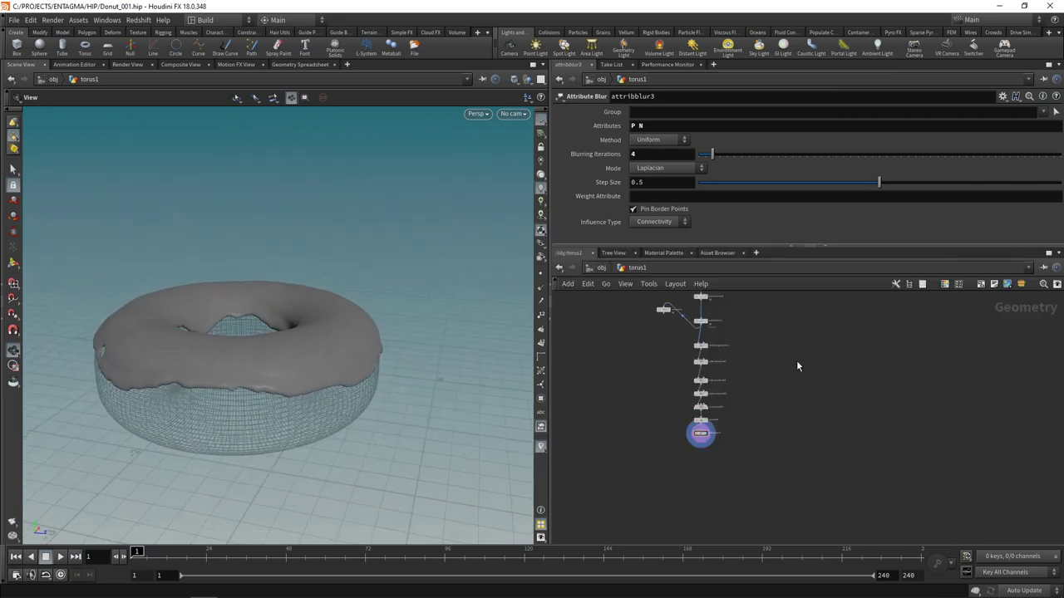
middle_click_drag(796, 361, 756, 463)
scroll(752, 468, "down", 2)
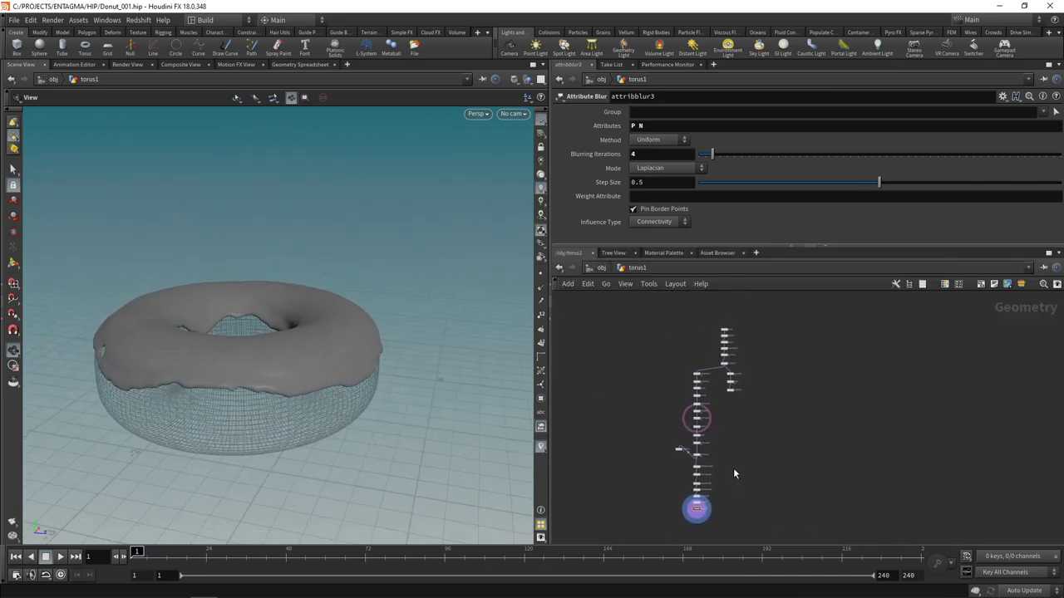
middle_click_drag(731, 478, 734, 449)
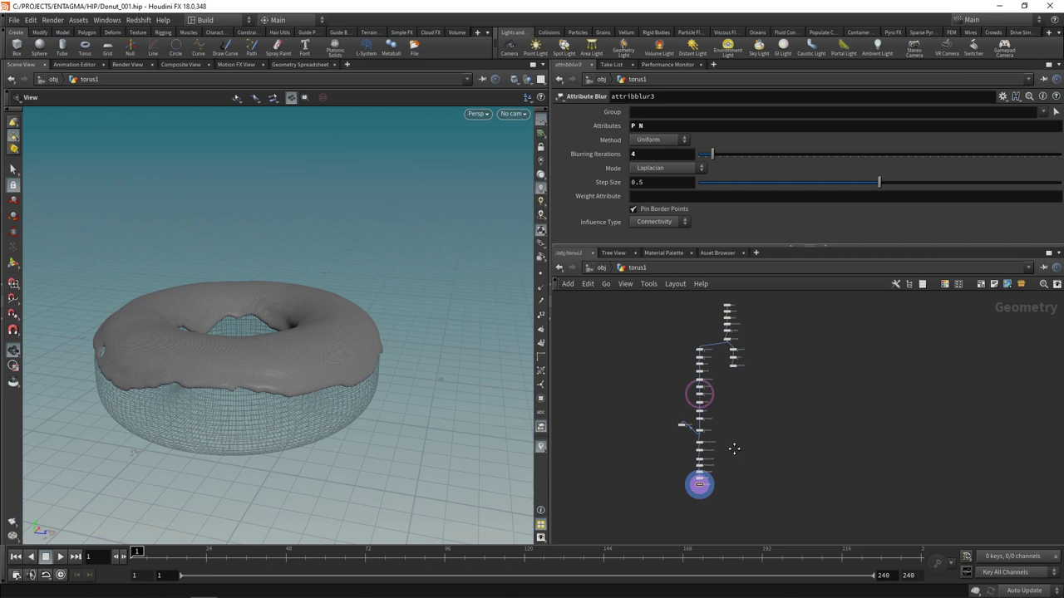
left_click_drag(714, 498, 697, 349)
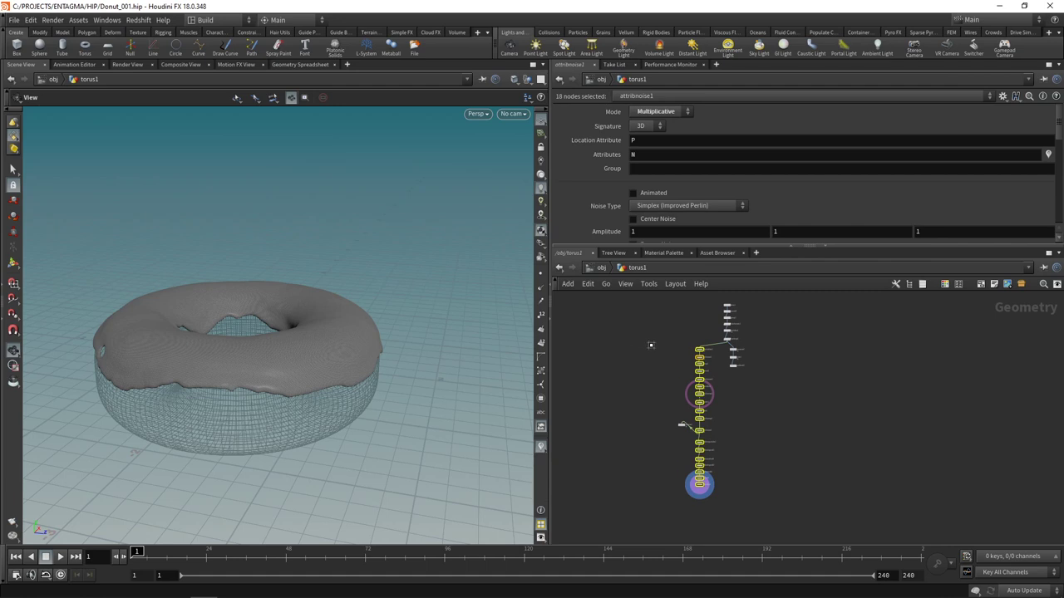
left_click_drag(651, 349, 651, 505)
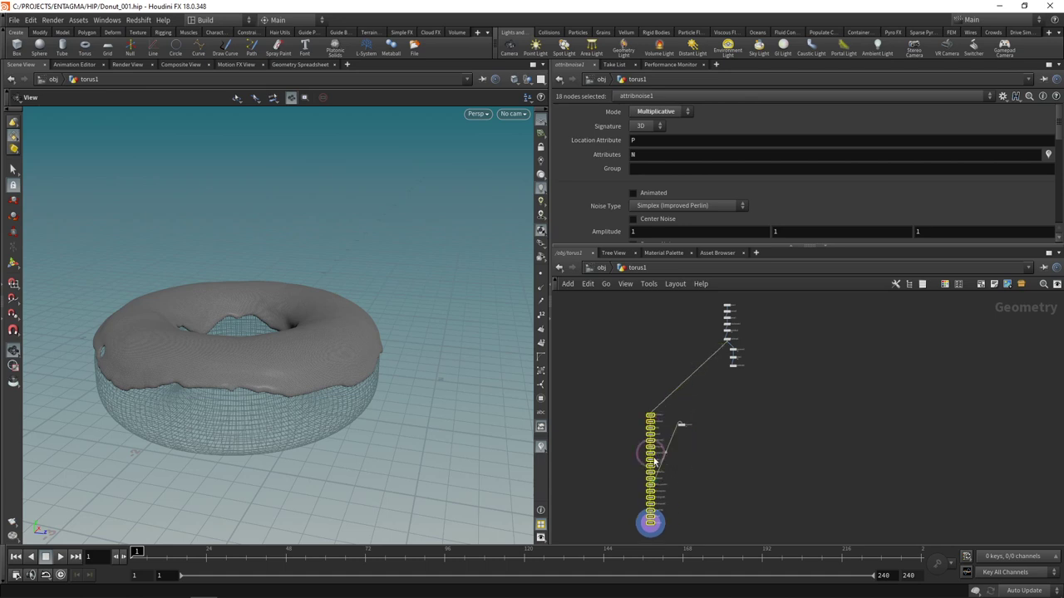
left_click_drag(654, 462, 700, 364)
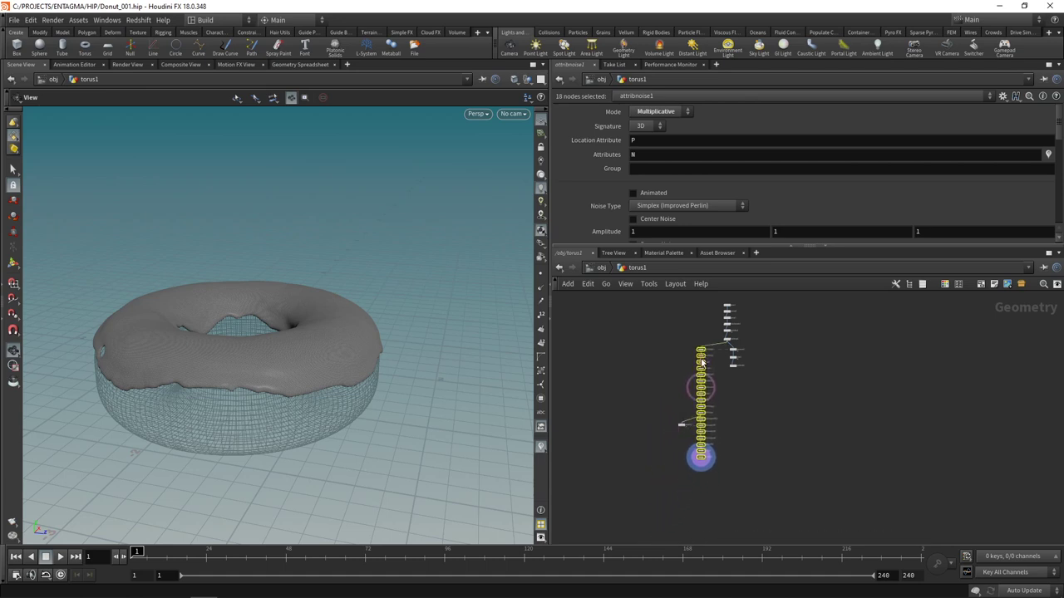
- Tidy the positions of the short dough branch and the side visualize node beside the icing column
scroll(726, 385, "up", 3)
left_click_drag(754, 445, 713, 360)
key("a")
left_click_drag(793, 497, 731, 368)
middle_click_drag(740, 350, 733, 414)
left_click_drag(744, 322, 666, 326)
left_click(705, 390)
- Place a Null node below attribblur3 and colour it green
middle_click_drag(711, 515, 744, 356)
key("Tab")
type("null")
key("Return")
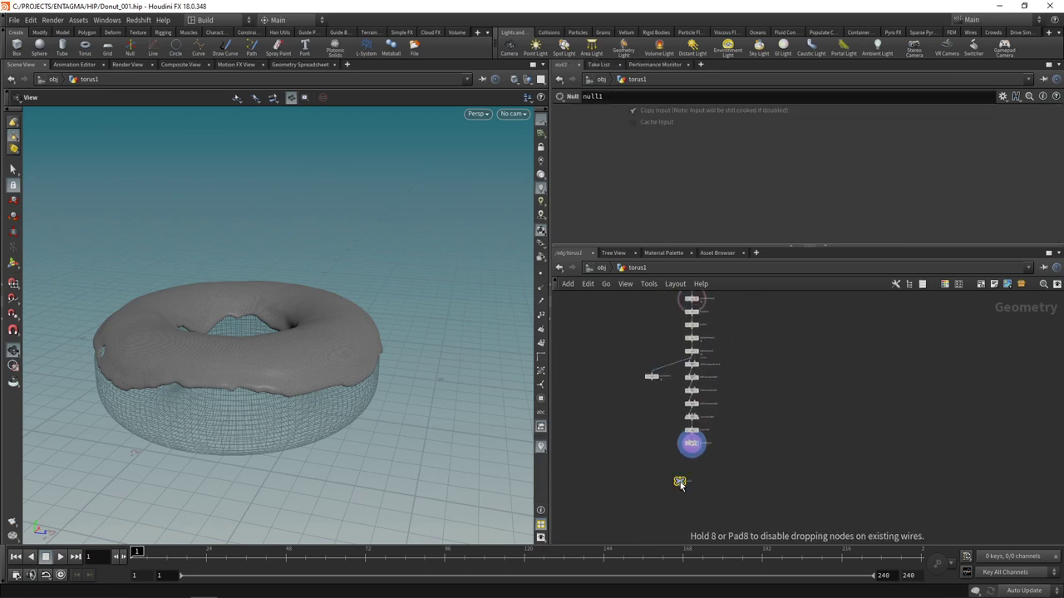
left_click(646, 484)
scroll(701, 457, "up", 2)
key("c")
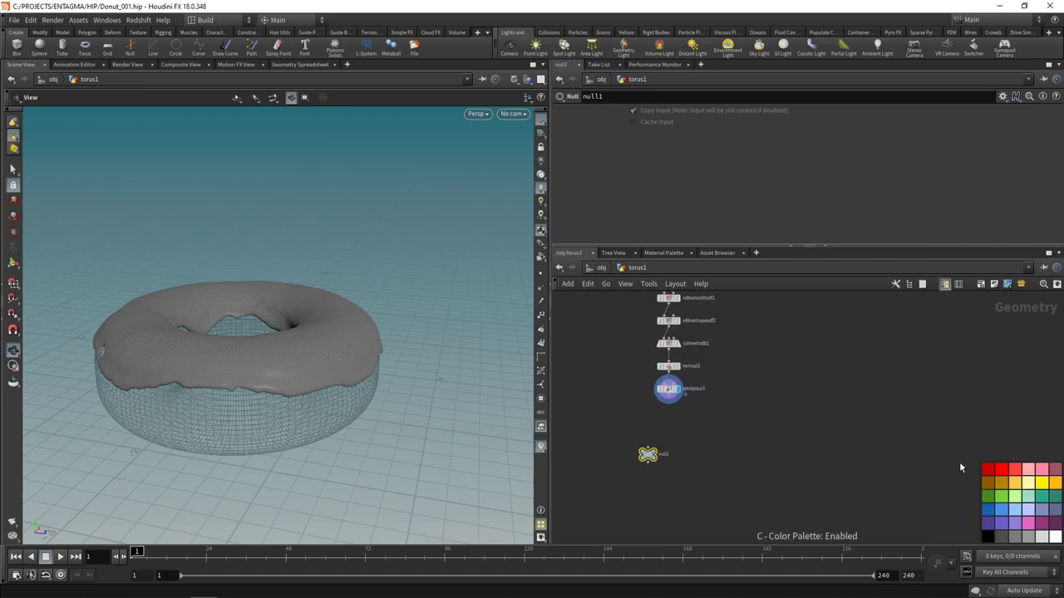
left_click(1002, 496)
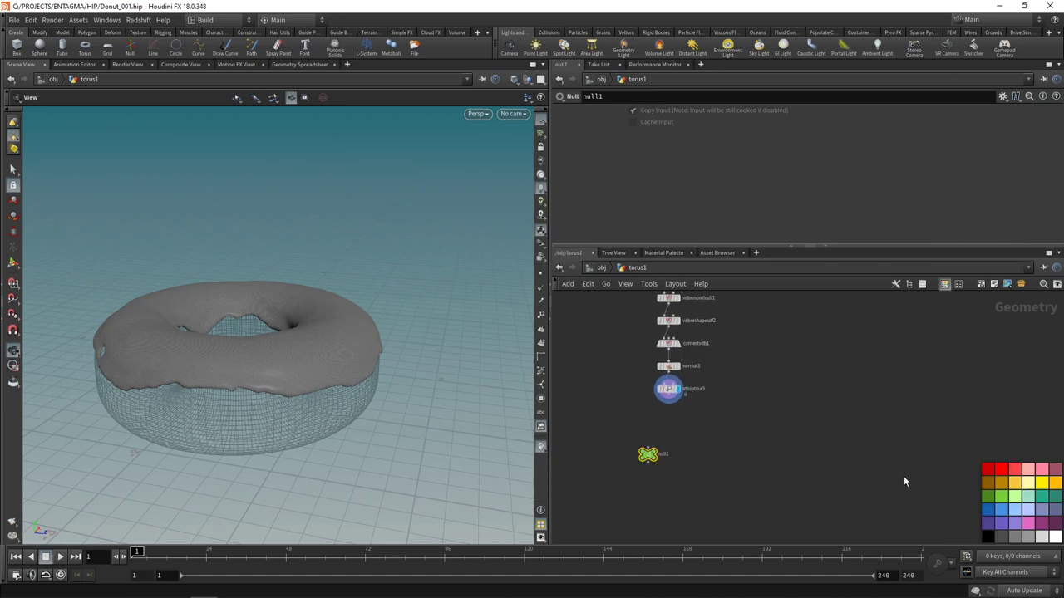
- Hide the node colour palette and paste a copy of the green null for the dough branch
key("c")
key("c")
key("c")
key("ctrl+c")
key("ctrl+v")
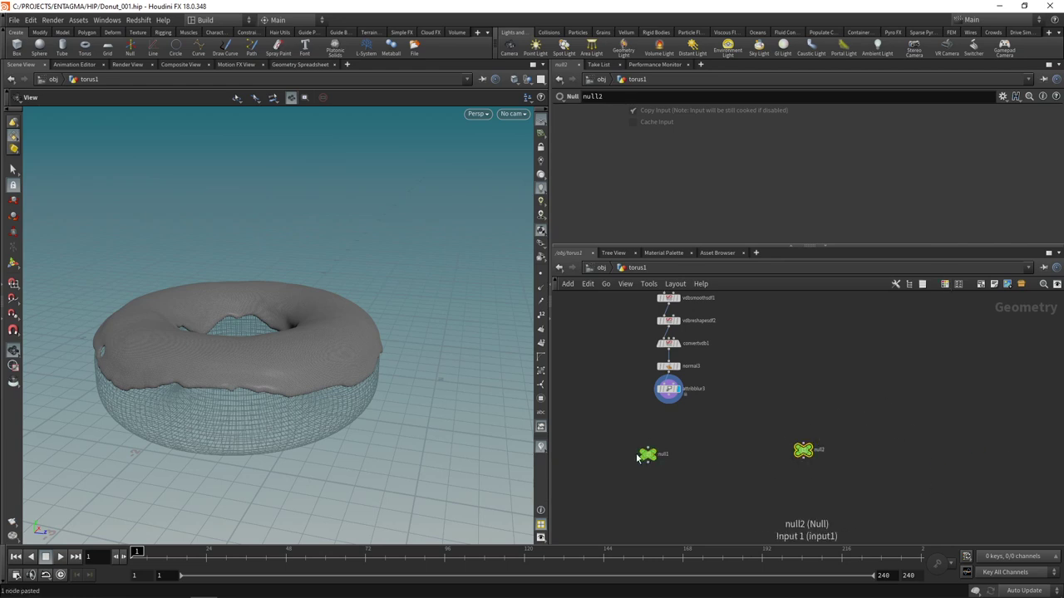
- Connect attribblur3 to the first green null below it and rename that null OUT_Icing
left_click_drag(647, 455, 670, 430)
left_click(669, 389)
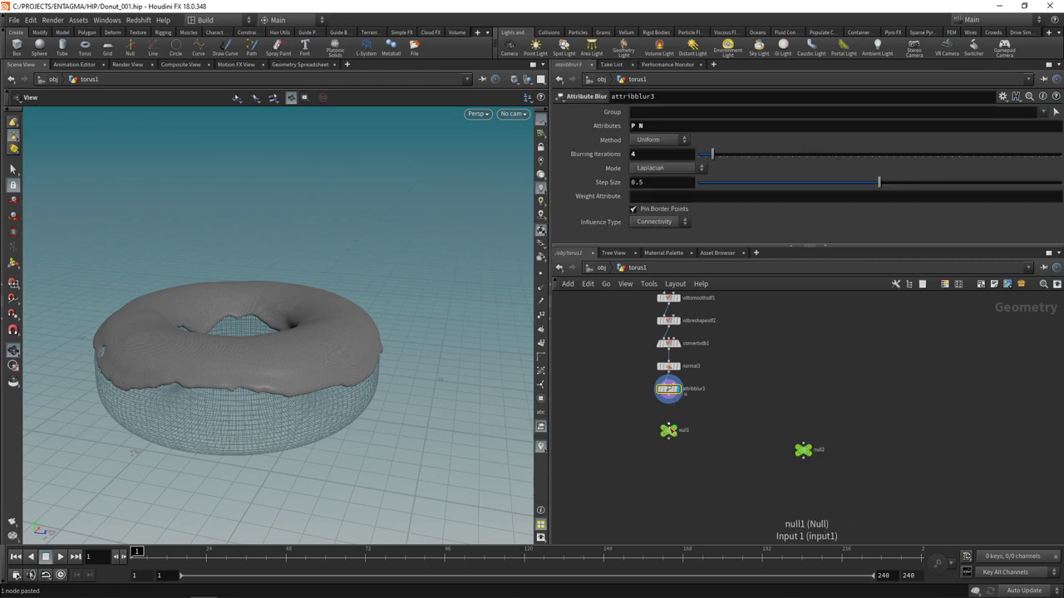
left_click(668, 421)
left_click(668, 400)
double_click(683, 430)
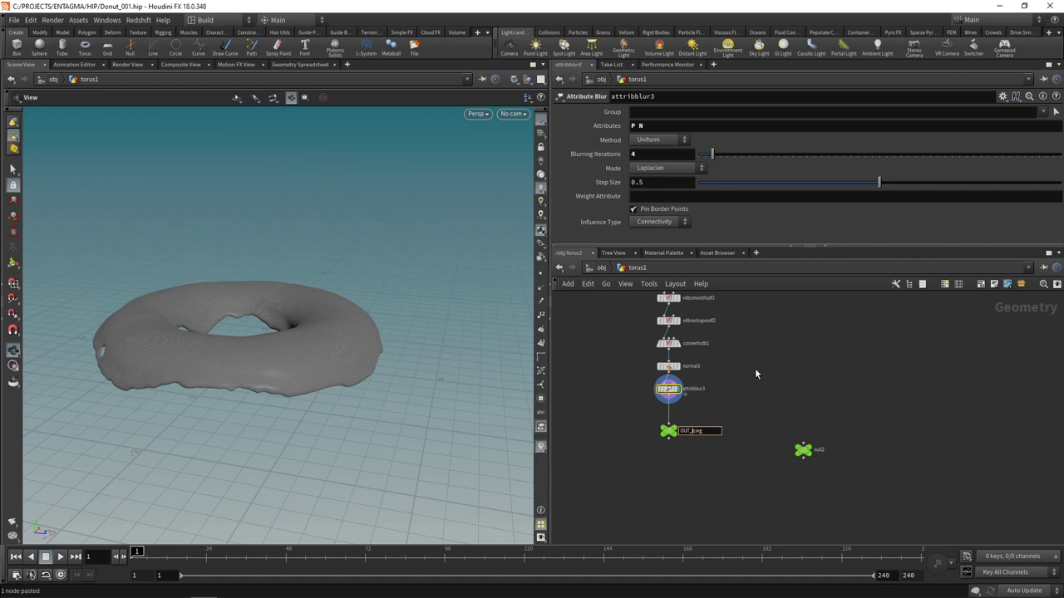
key("Return")
- Display the second green null and rename it OUT_Dough
left_click(820, 448)
double_click(821, 451)
type("OUT_")
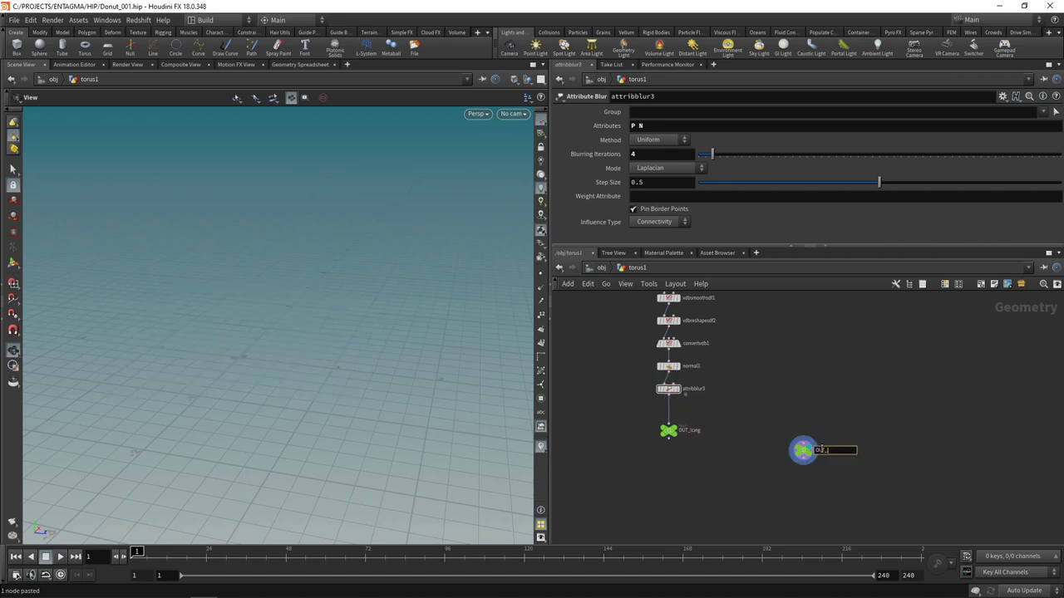
type("Dough")
key("Return")
- Connect subdivide1 at the end of the dough branch to OUT_Dough and place the null level with OUT_Icing
scroll(822, 445, "down", 3)
middle_click_drag(831, 303, 752, 487)
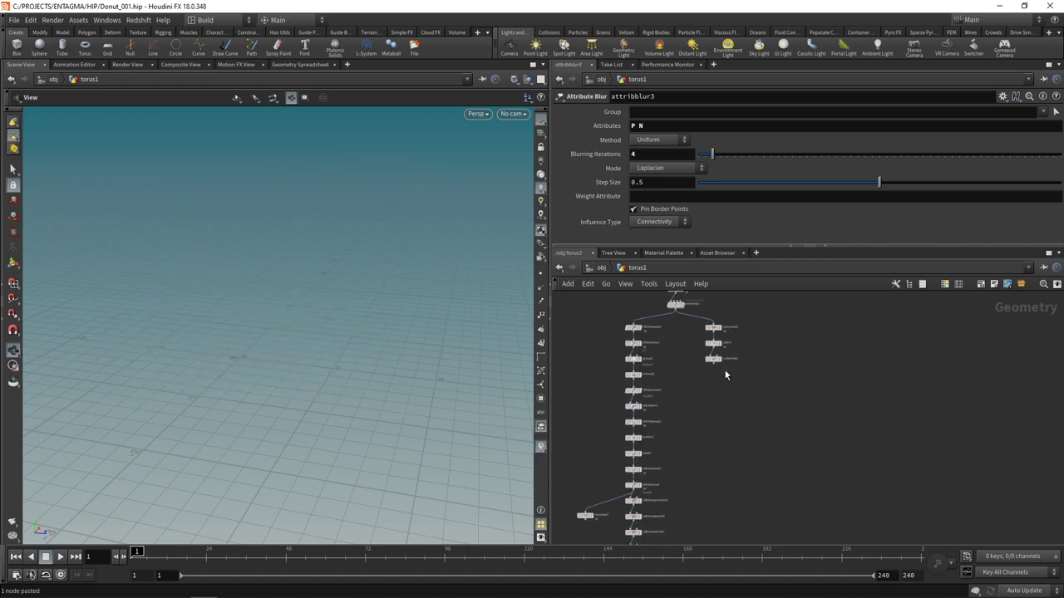
left_click(715, 367)
middle_click_drag(735, 532, 737, 393)
left_click(730, 492)
left_click_drag(729, 501, 720, 487)
middle_click_drag(644, 526, 653, 478)
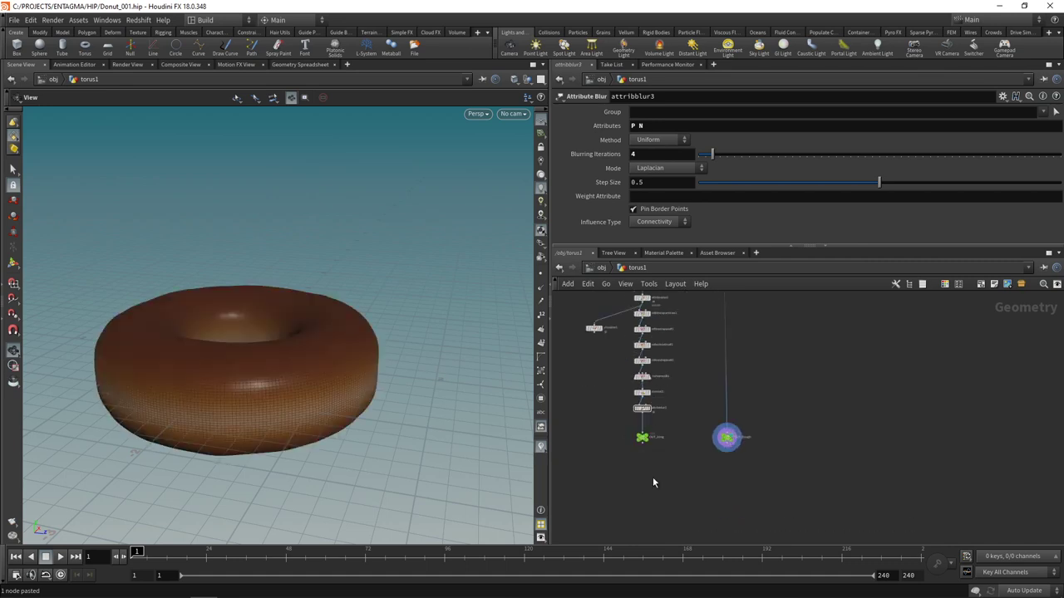
- Check the OUT_Icing and OUT_Dough outputs, then combine both in a displayed Merge node below them
left_click(656, 431)
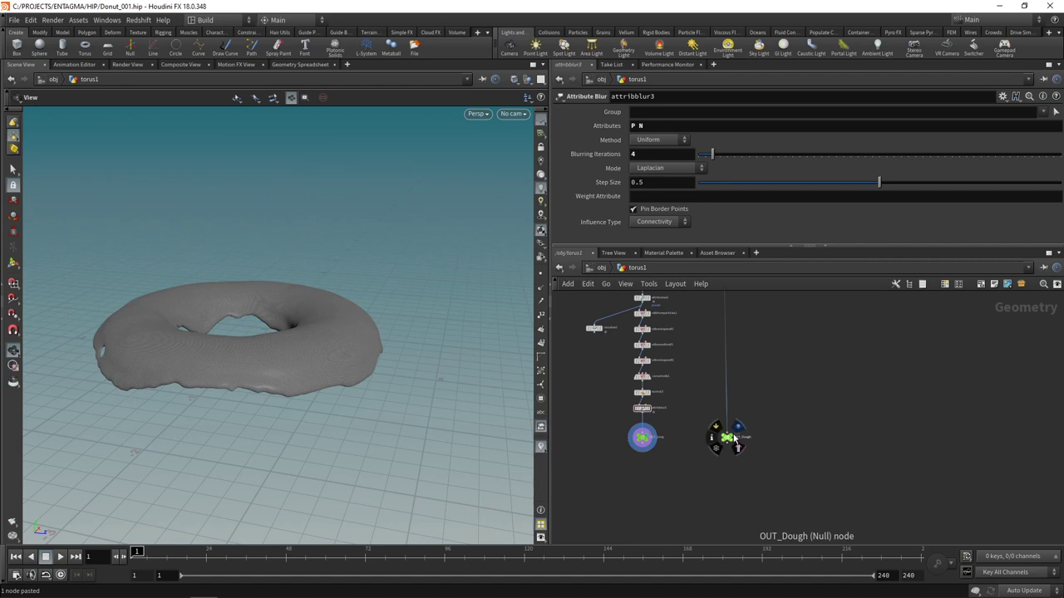
left_click(738, 427)
key("Tab")
type("merge")
key("Return")
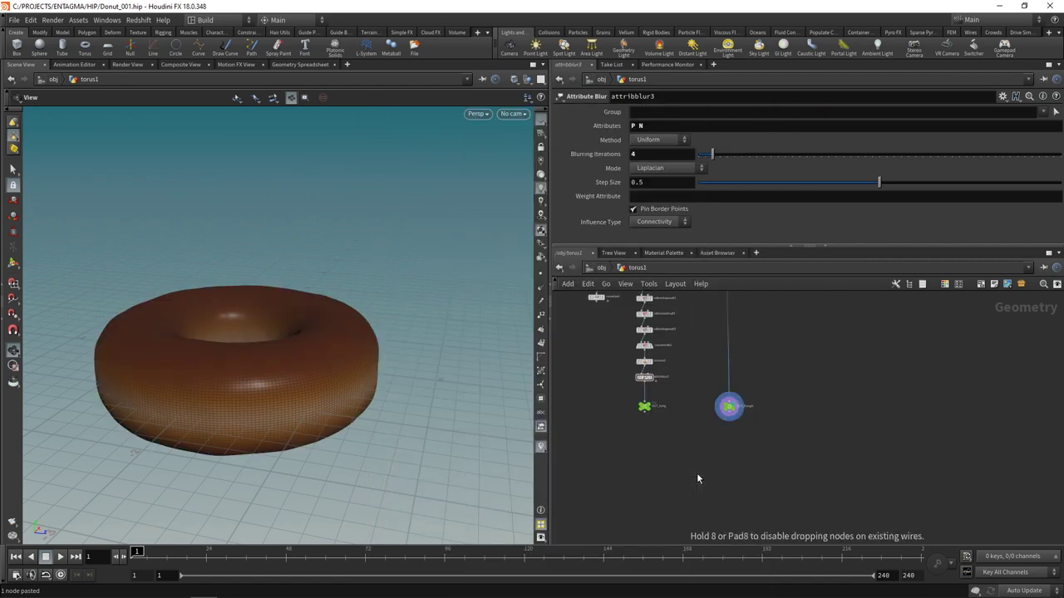
left_click(696, 473)
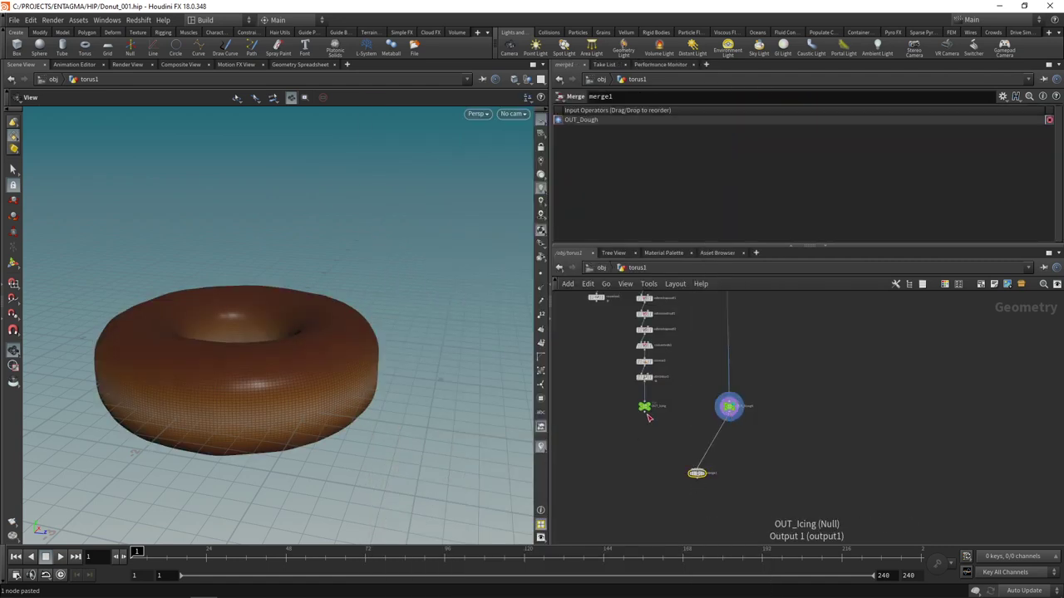
left_click(647, 414)
left_click(703, 477)
left_click(707, 463)
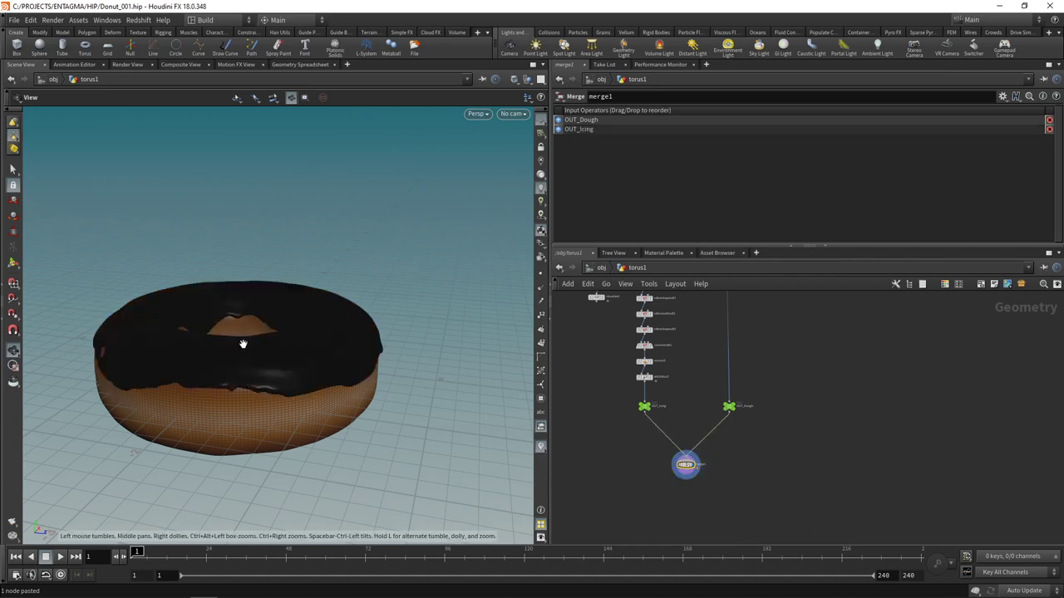
- Move OUT_Icing down and insert a Color node between attribblur3 and OUT_Icing
scroll(649, 466, "up", 4)
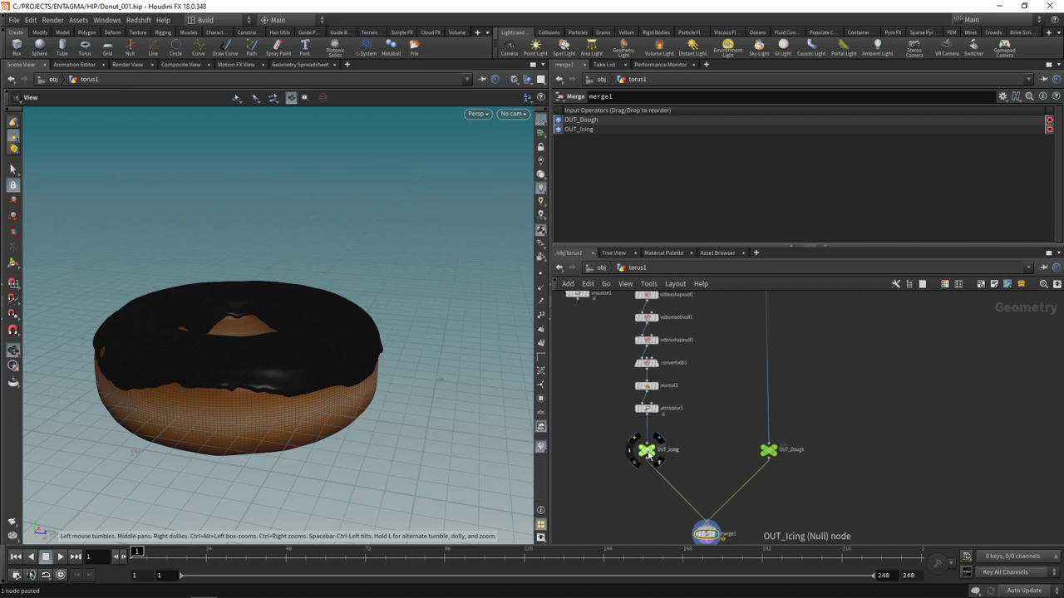
left_click_drag(648, 454, 648, 473)
key("Tab")
type("c")
key("Return")
left_click(603, 430)
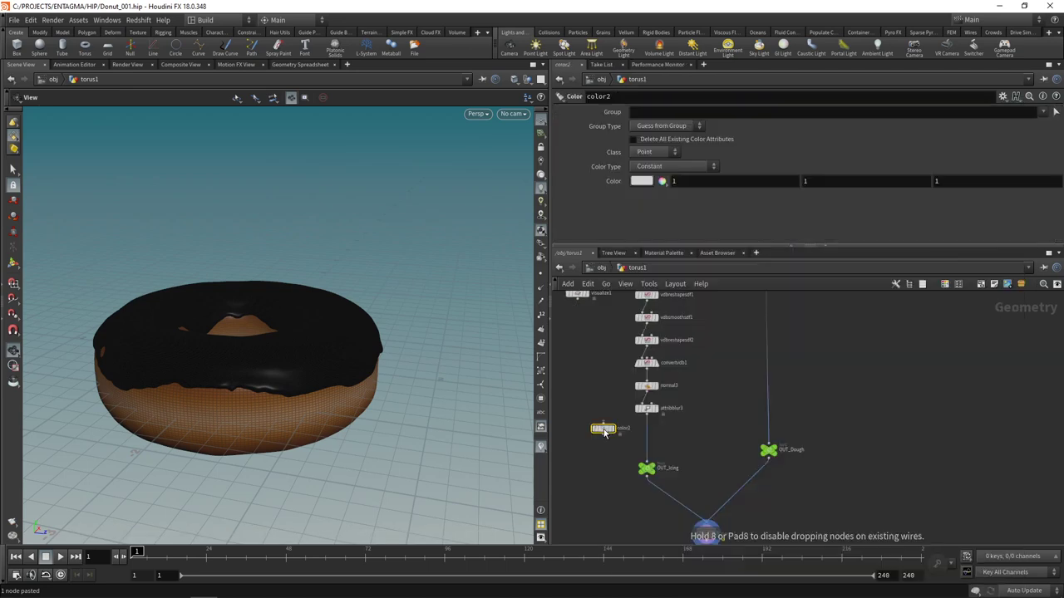
left_click(649, 448)
- Set the icing's Color node to pink (0.983, 0.503296, 0.591242) and save the scene
left_click(641, 181)
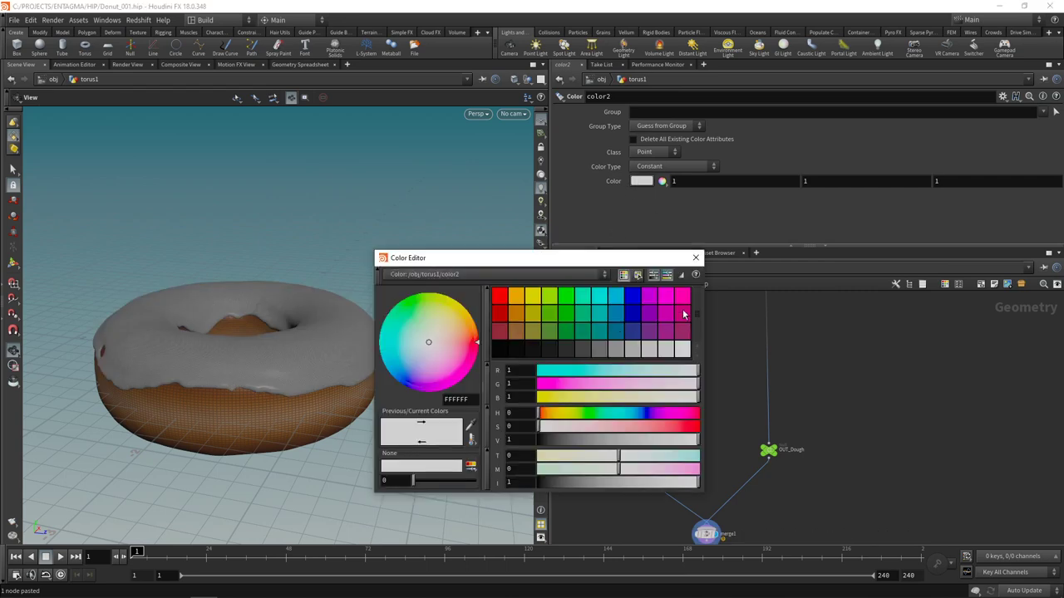
left_click(683, 314)
left_click_drag(696, 426, 616, 425)
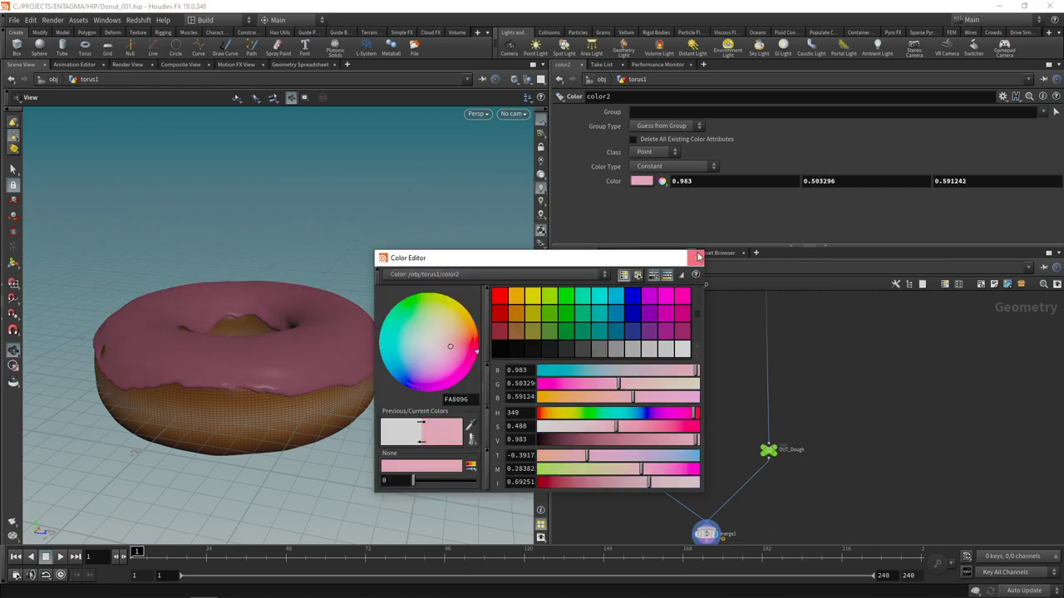
key("ctrl+s")
left_click(698, 257)
left_click_drag(453, 283, 254, 294)
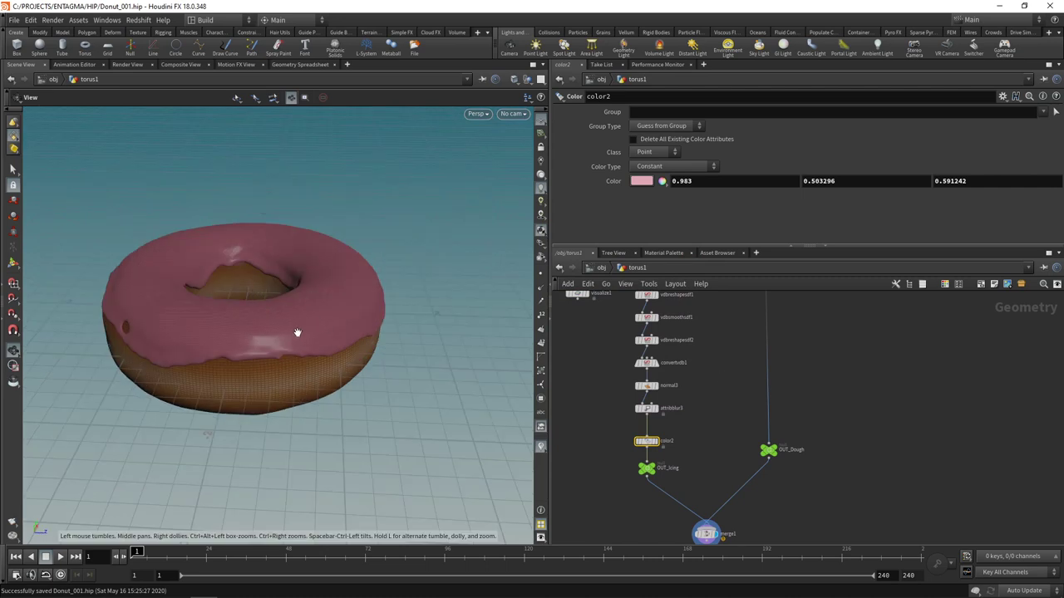
- Try a Spread Angle of 21.5 on the icing branch's group2 node, then set it to 65 and inspect the icing coverage
middle_click_drag(604, 317, 603, 434)
middle_click_drag(706, 328, 693, 380)
left_click(650, 371)
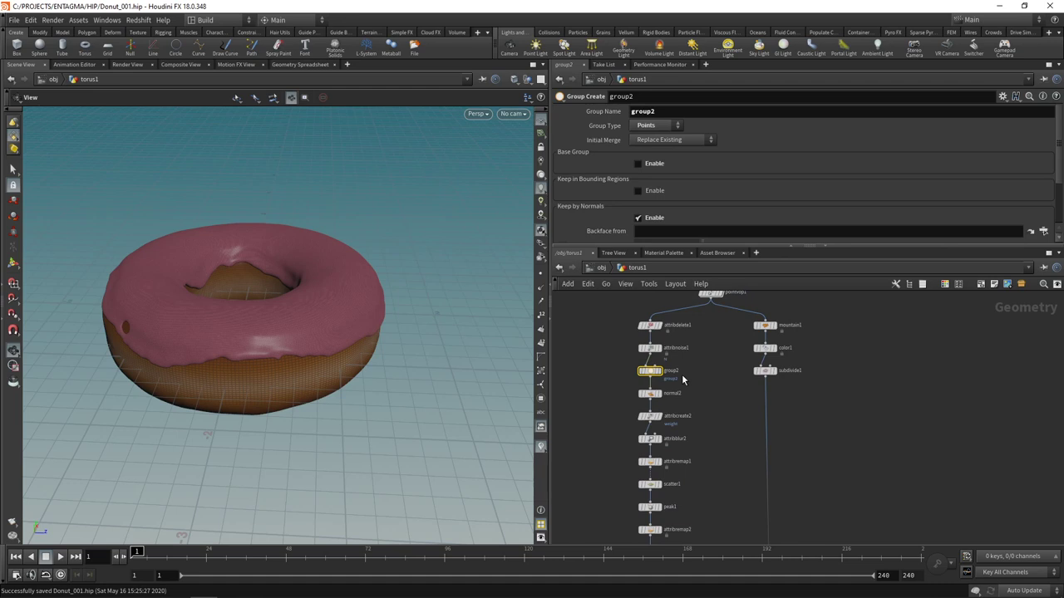
left_click_drag(615, 247, 625, 330)
left_click(774, 276)
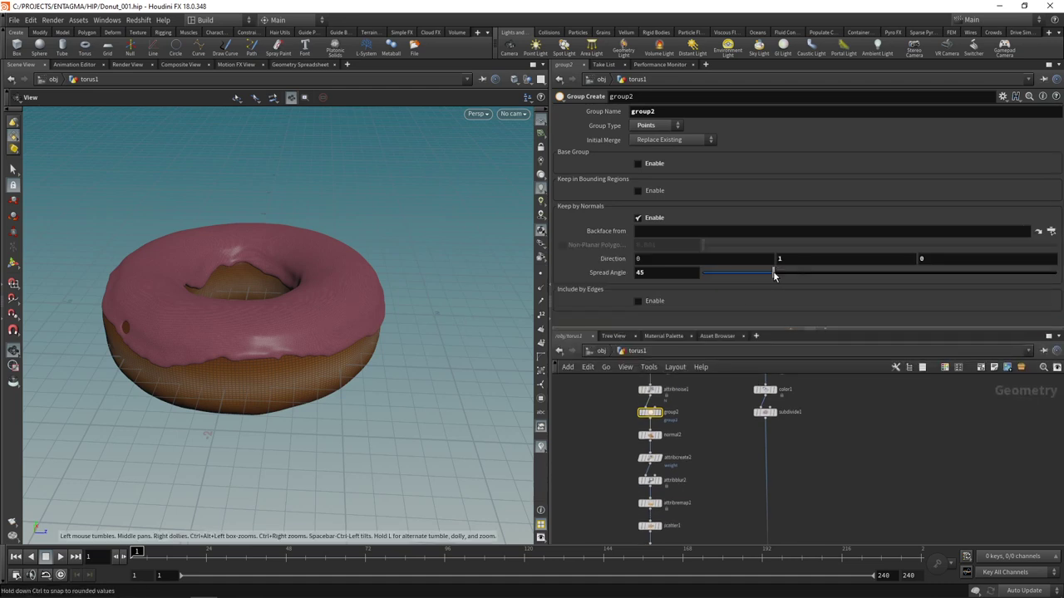
left_click_drag(773, 276, 745, 274)
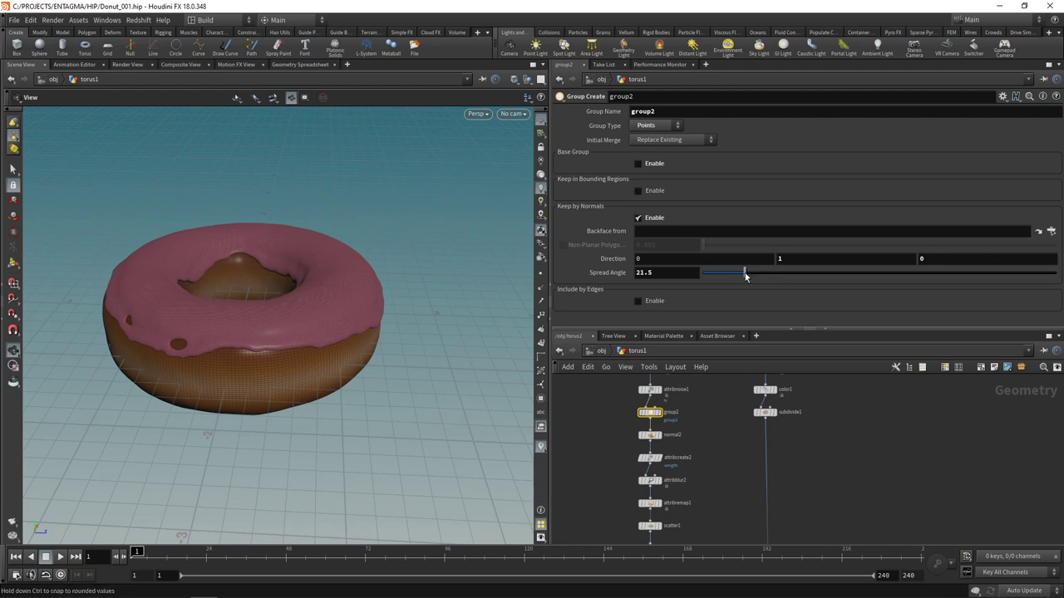
left_click_drag(333, 280, 294, 295)
left_click_drag(745, 275, 830, 272)
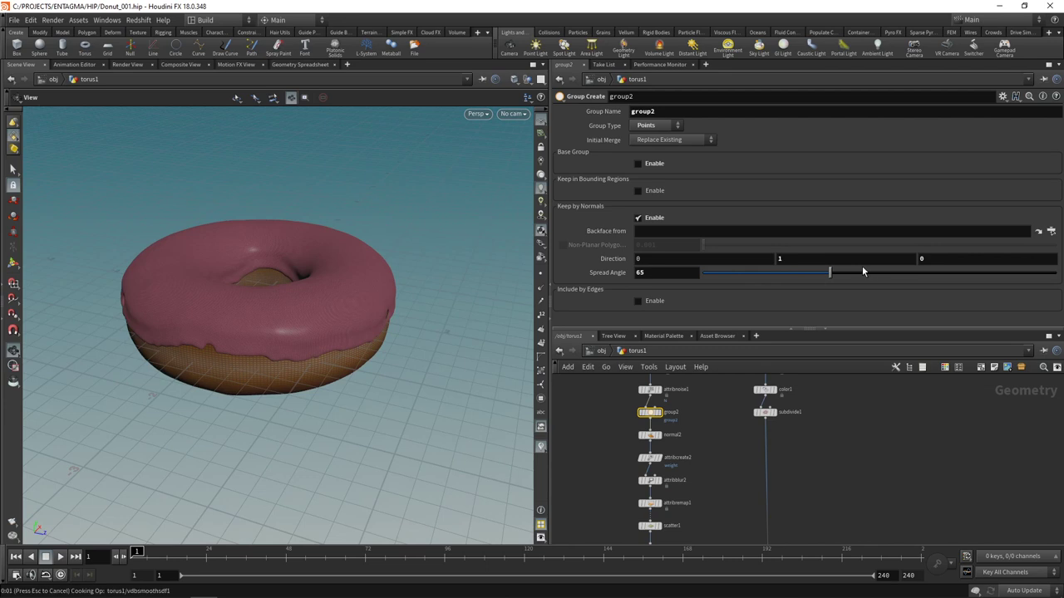
left_click_drag(278, 303, 349, 315)
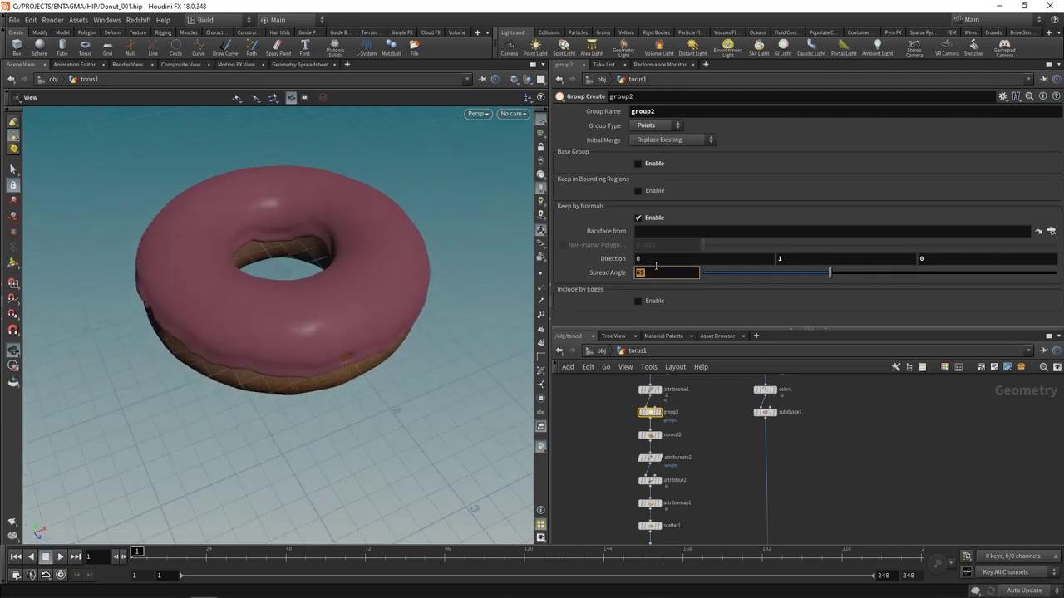